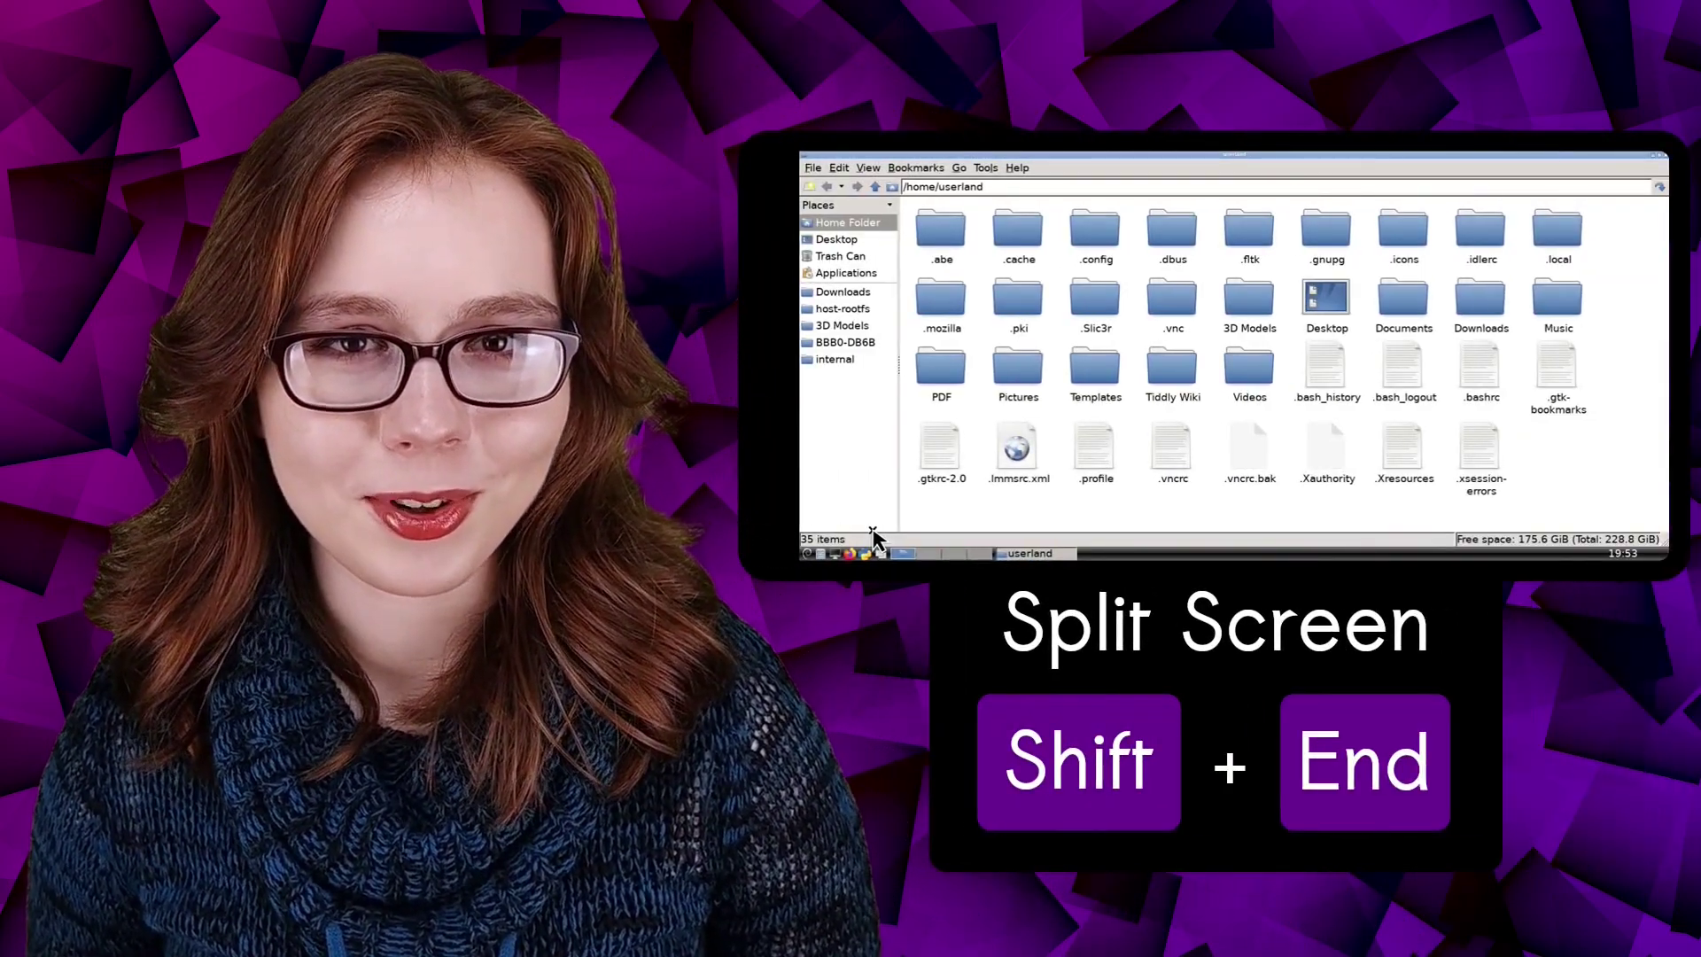
Snap the file manager window to the right half of the screen with Shift+End.
{"action": "key", "text": "shift+End"}
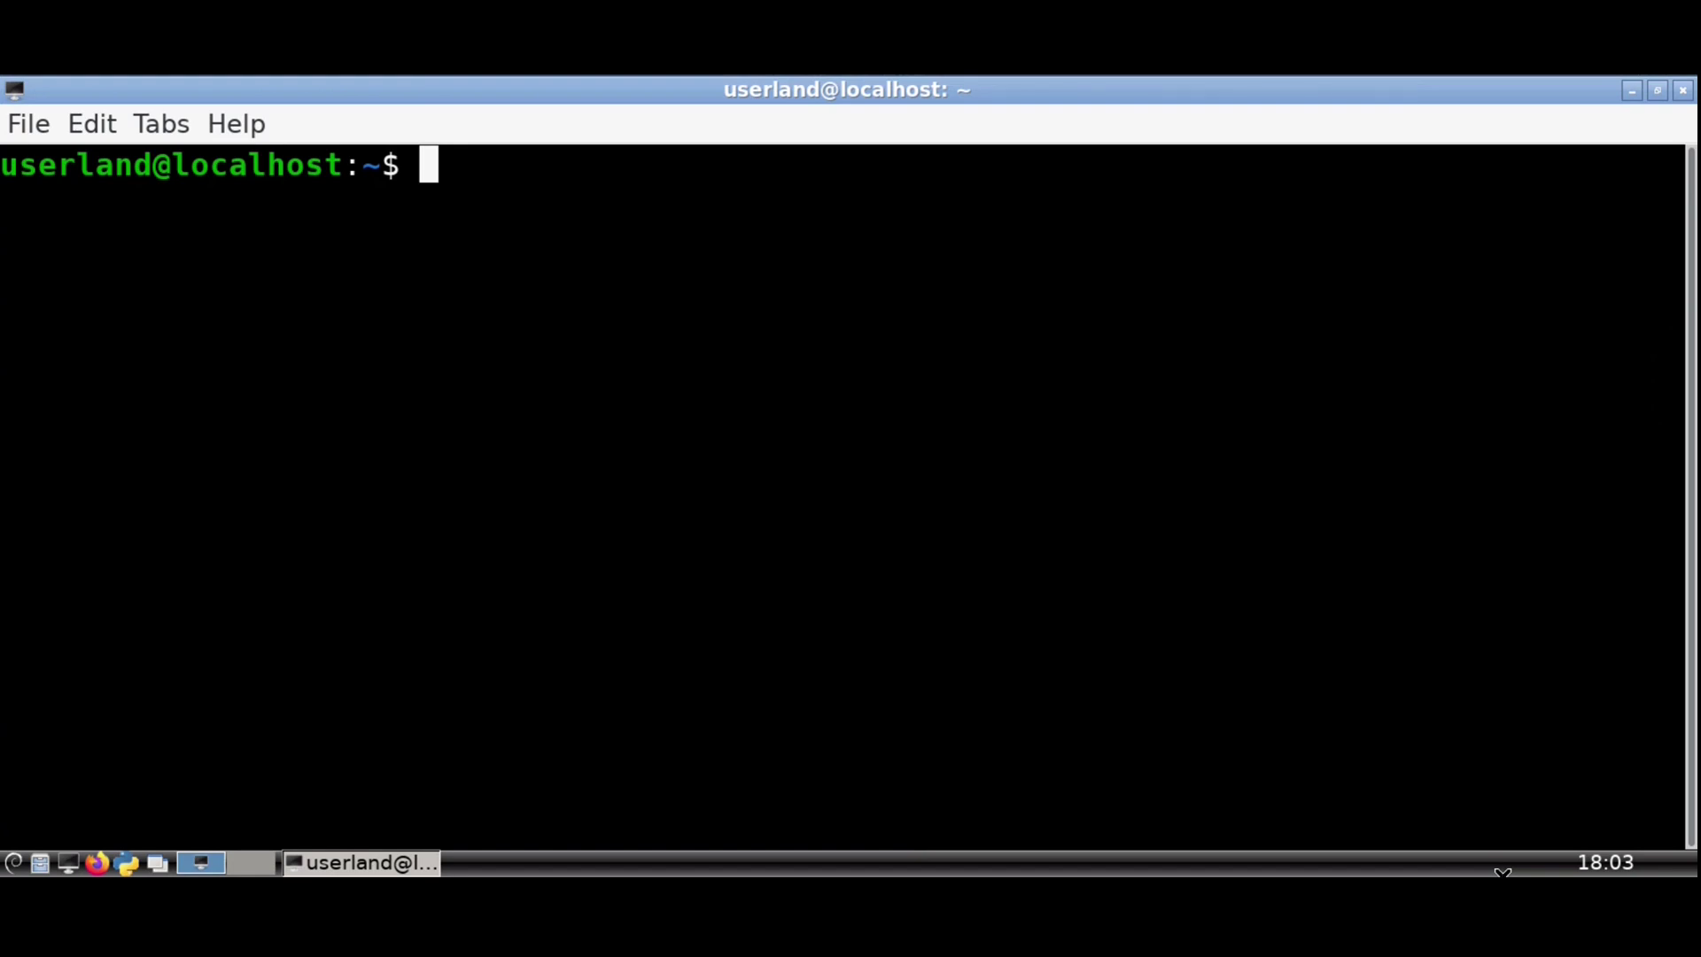
Create an openbox folder inside ~/.config and move into it.
{"action": "type", "text": "c"}
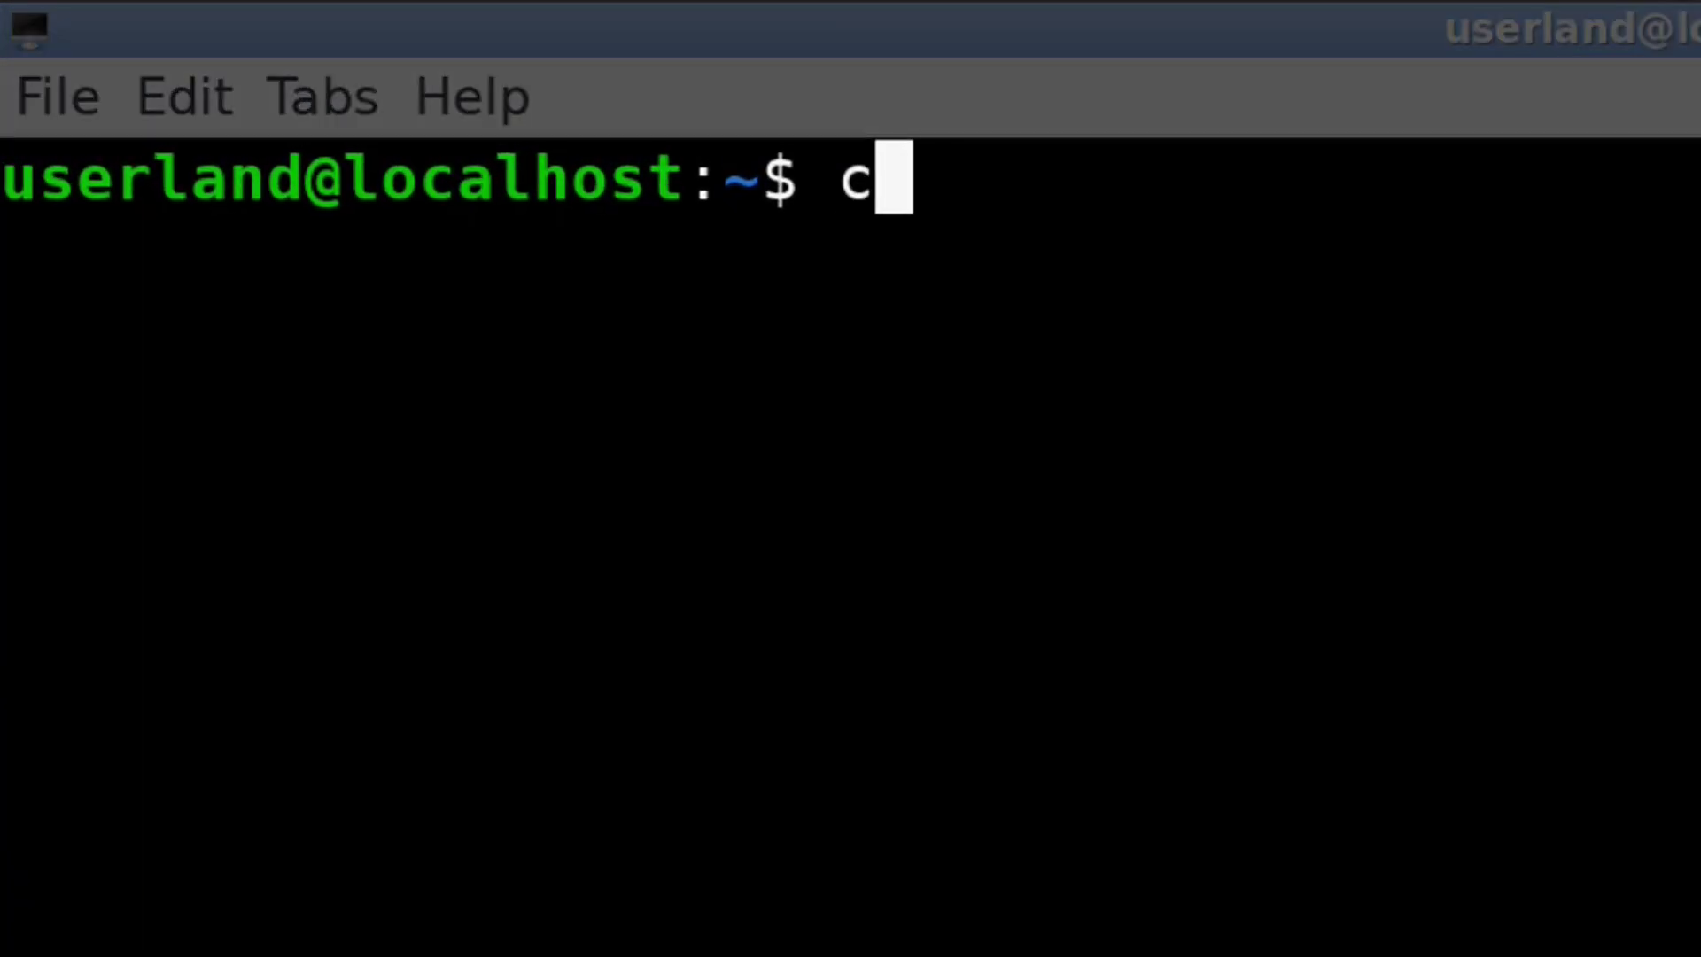
{"action": "type", "text": "d ~/.config"}
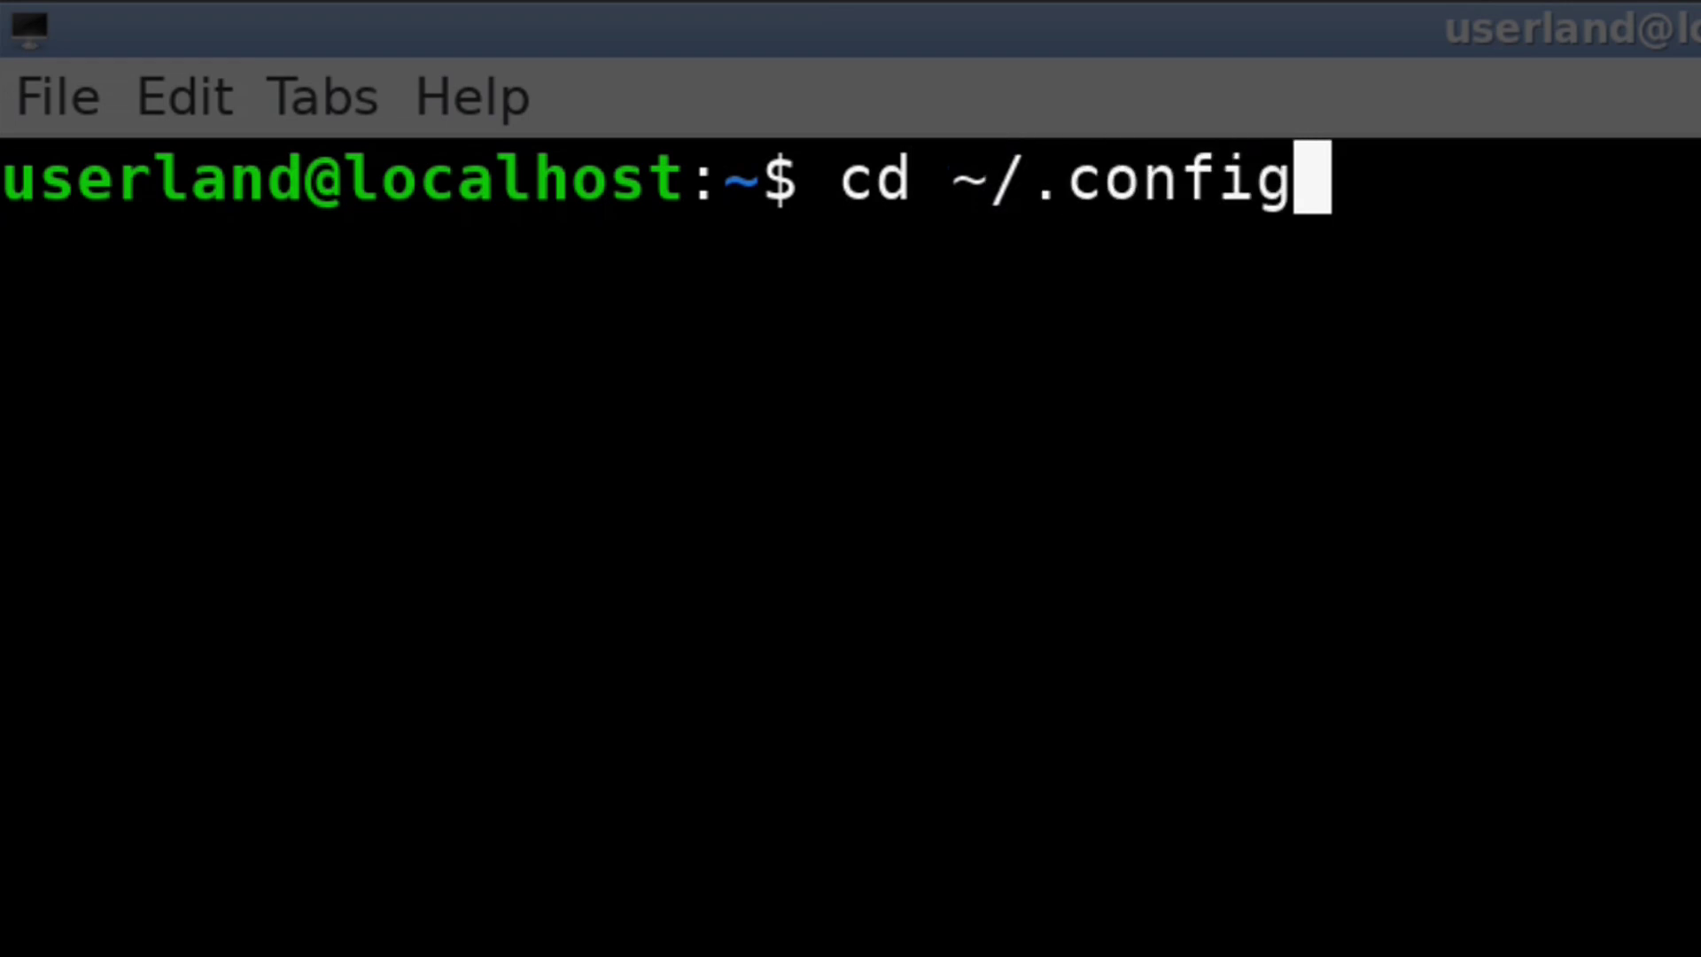
{"action": "key", "text": "Return"}
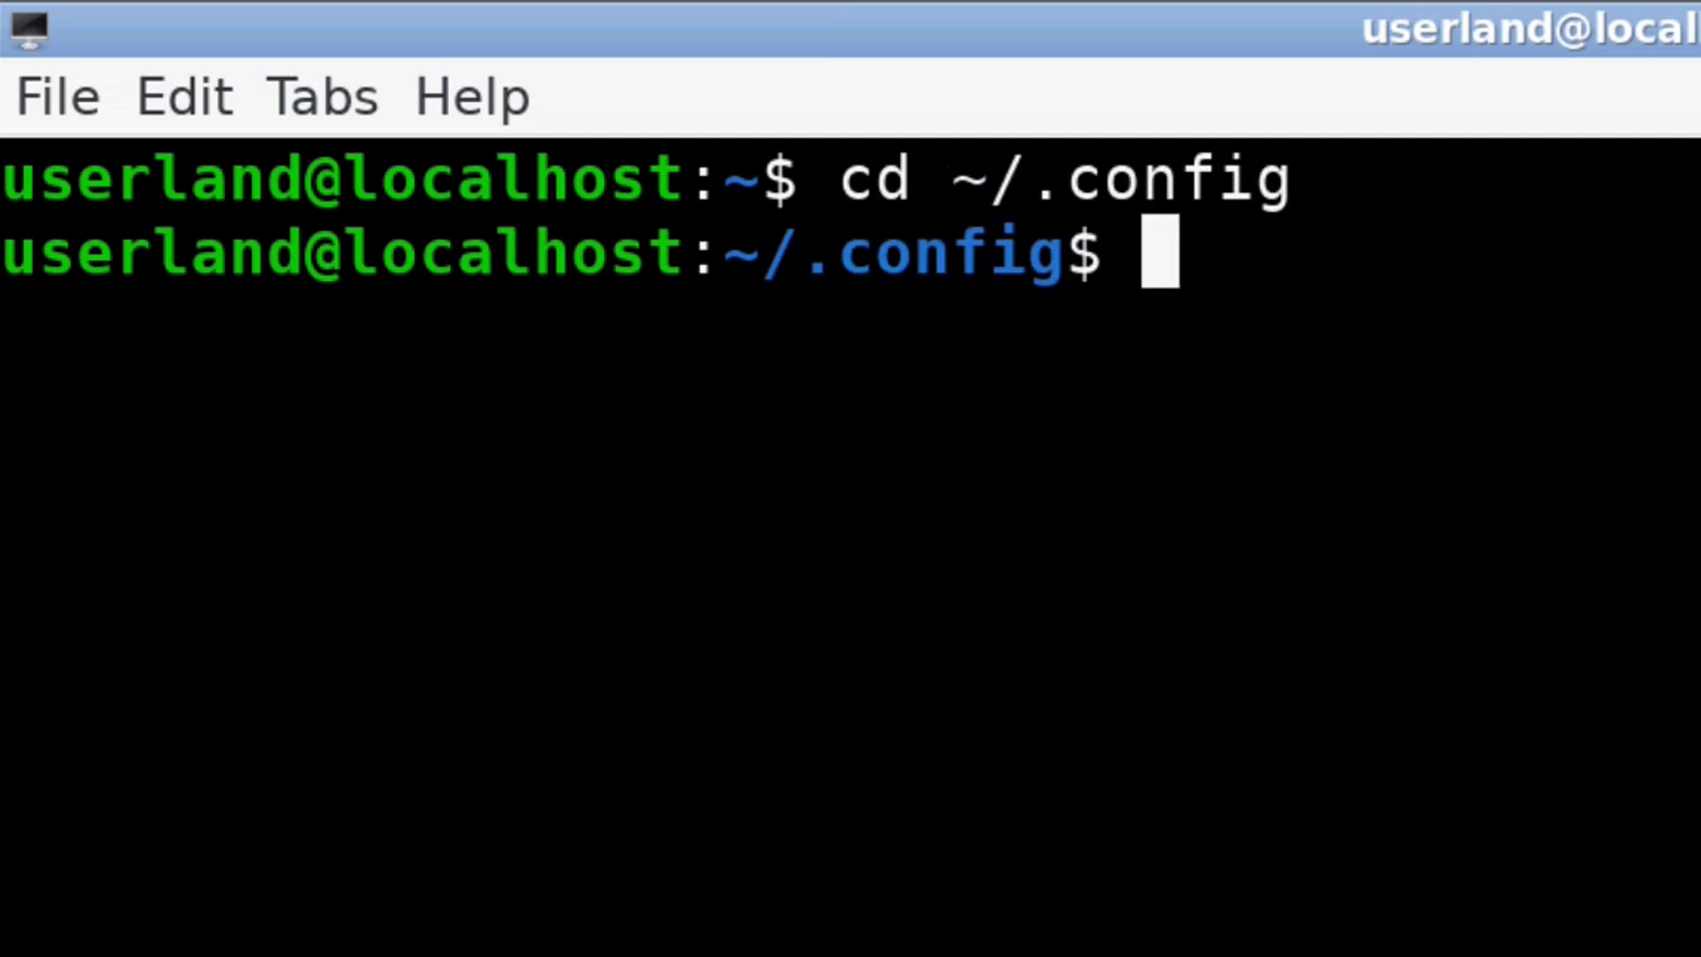
{"action": "type", "text": "m"}
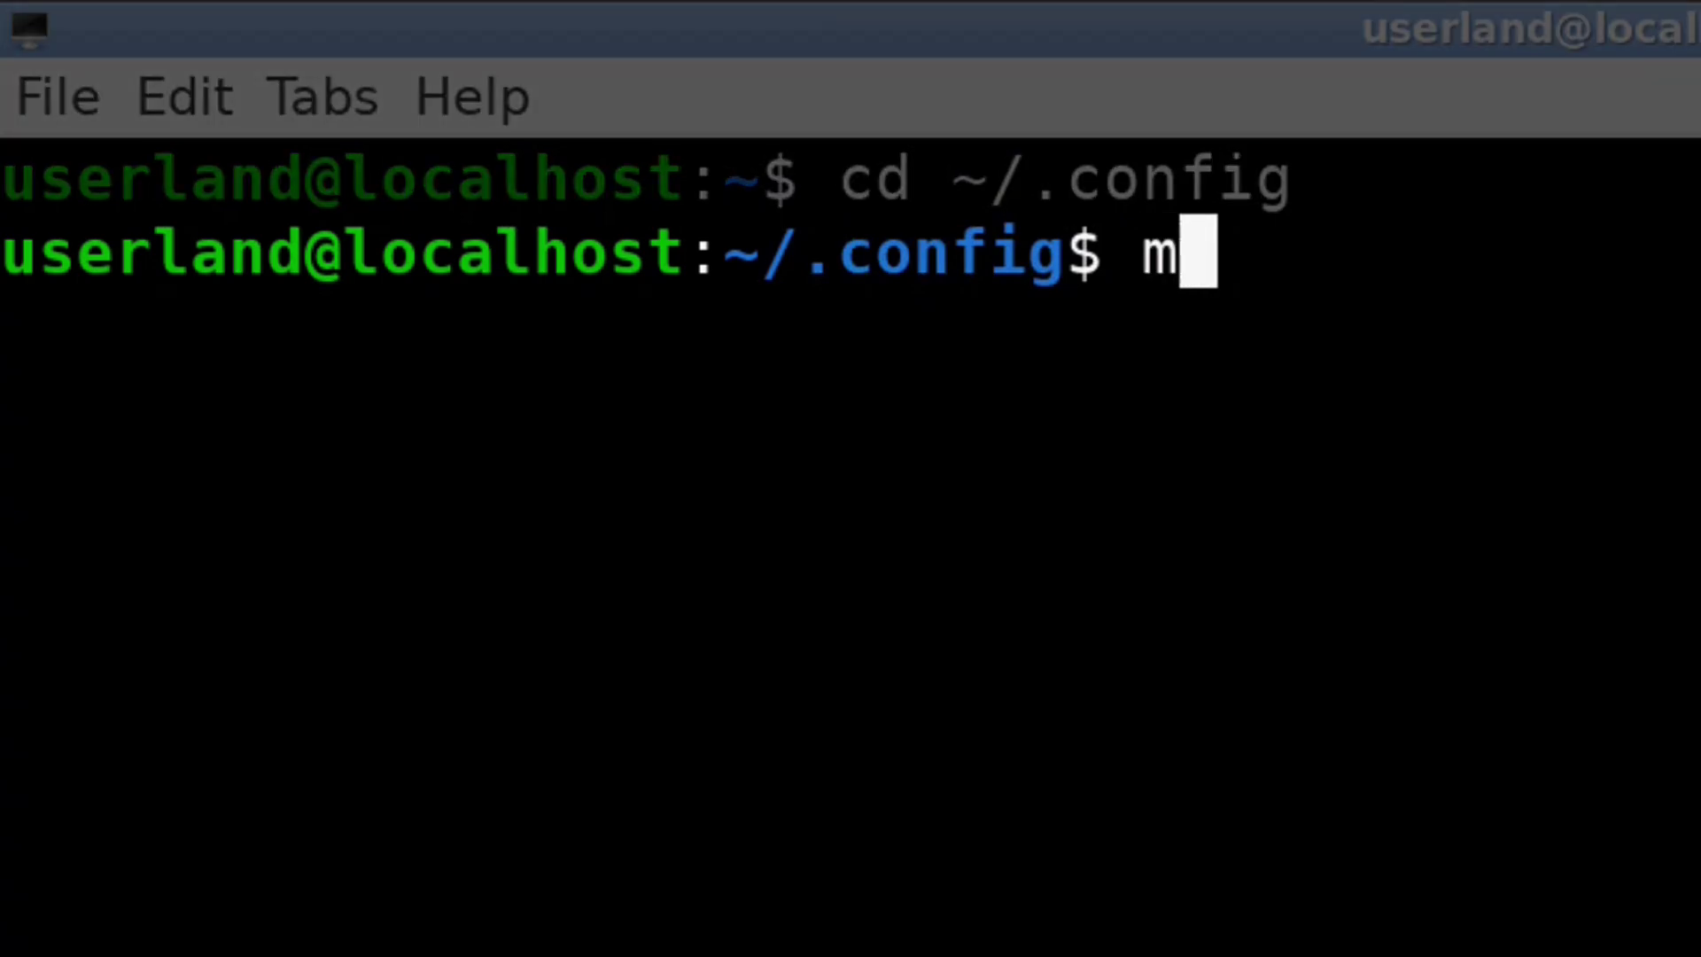
{"action": "type", "text": "kdir openbox"}
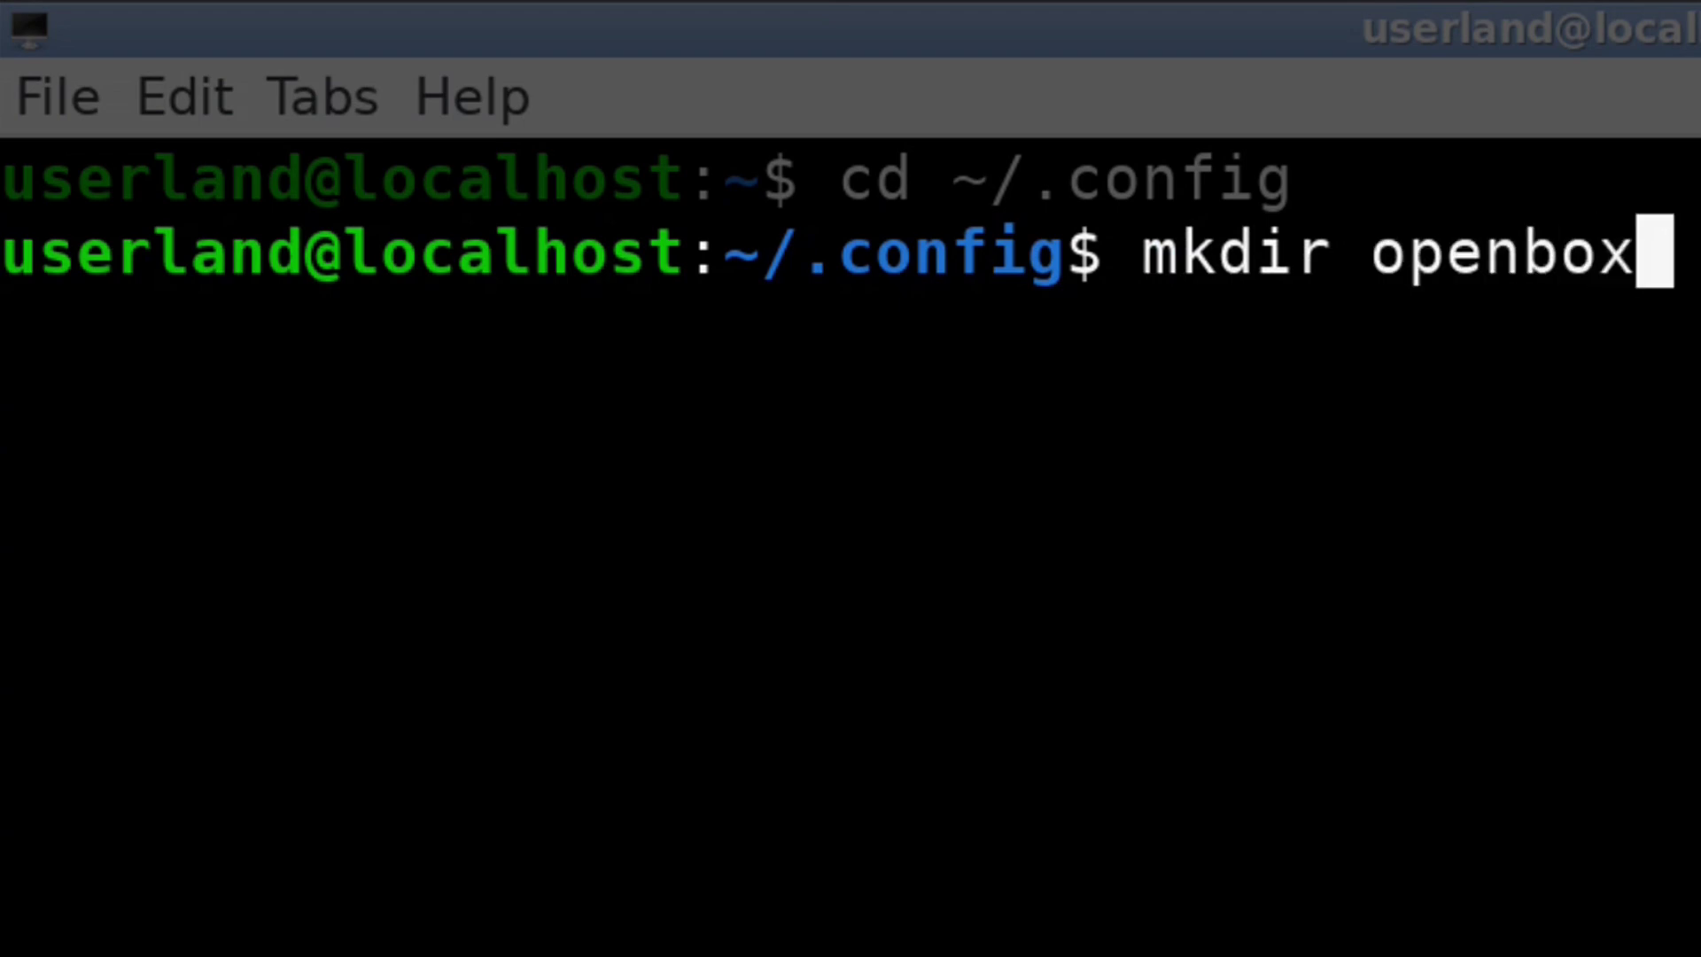
{"action": "key", "text": "Return"}
{"action": "type", "text": "cd"}
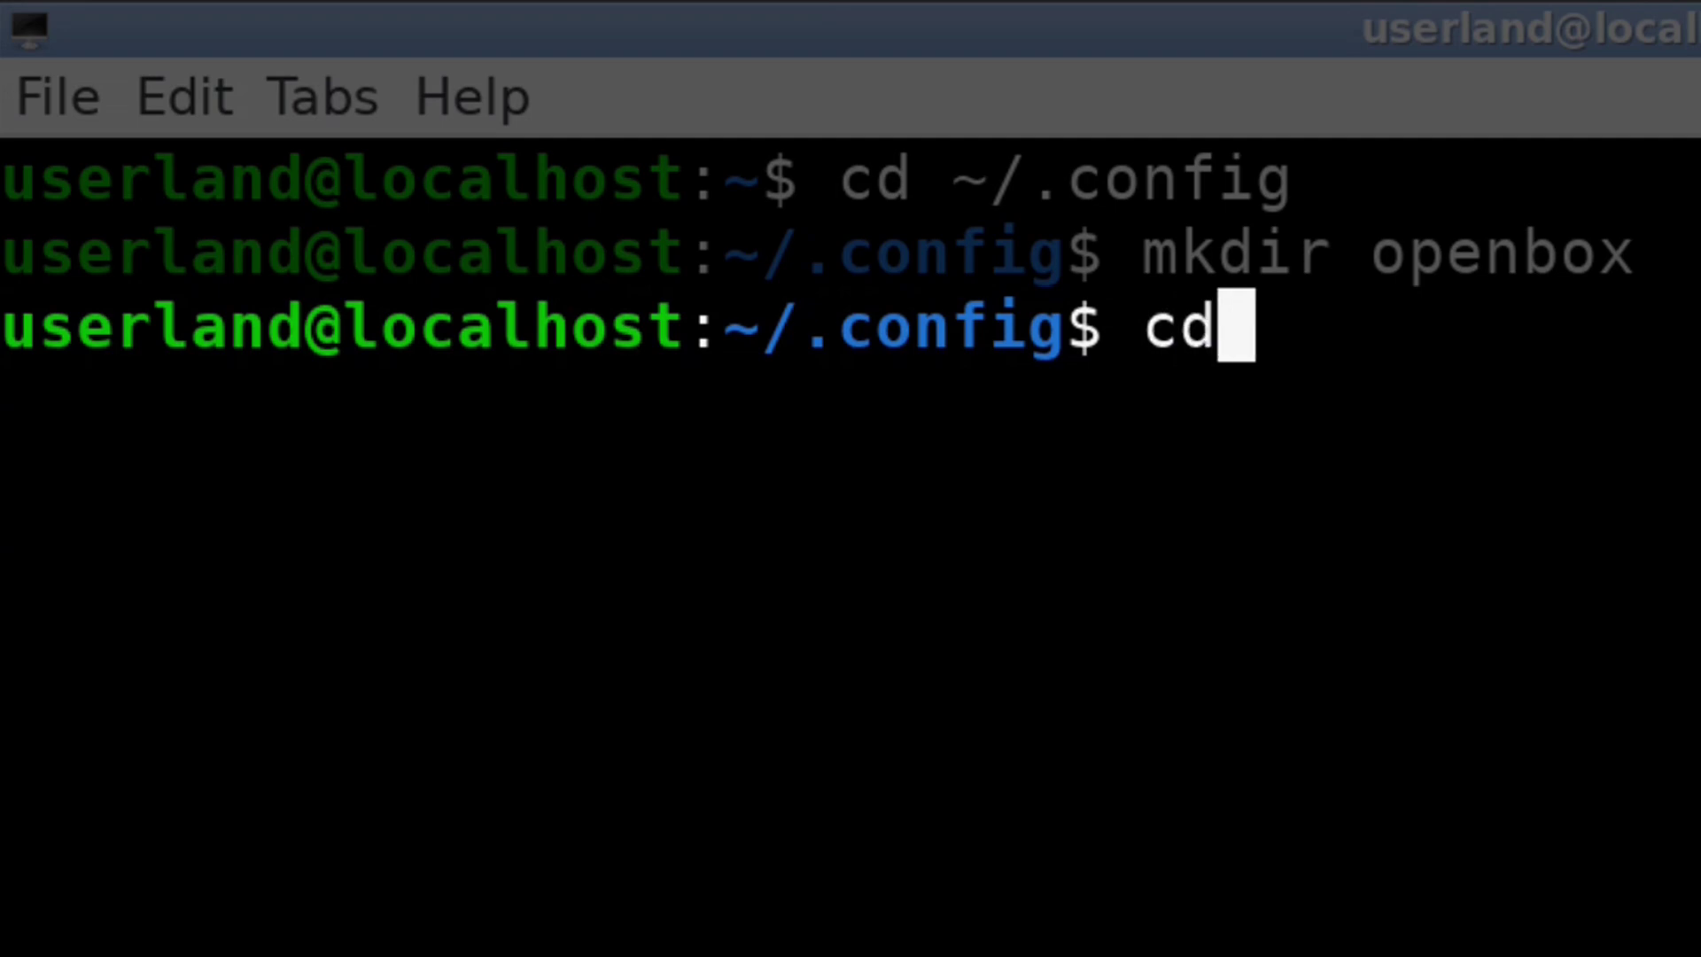
{"action": "type", "text": " openbox"}
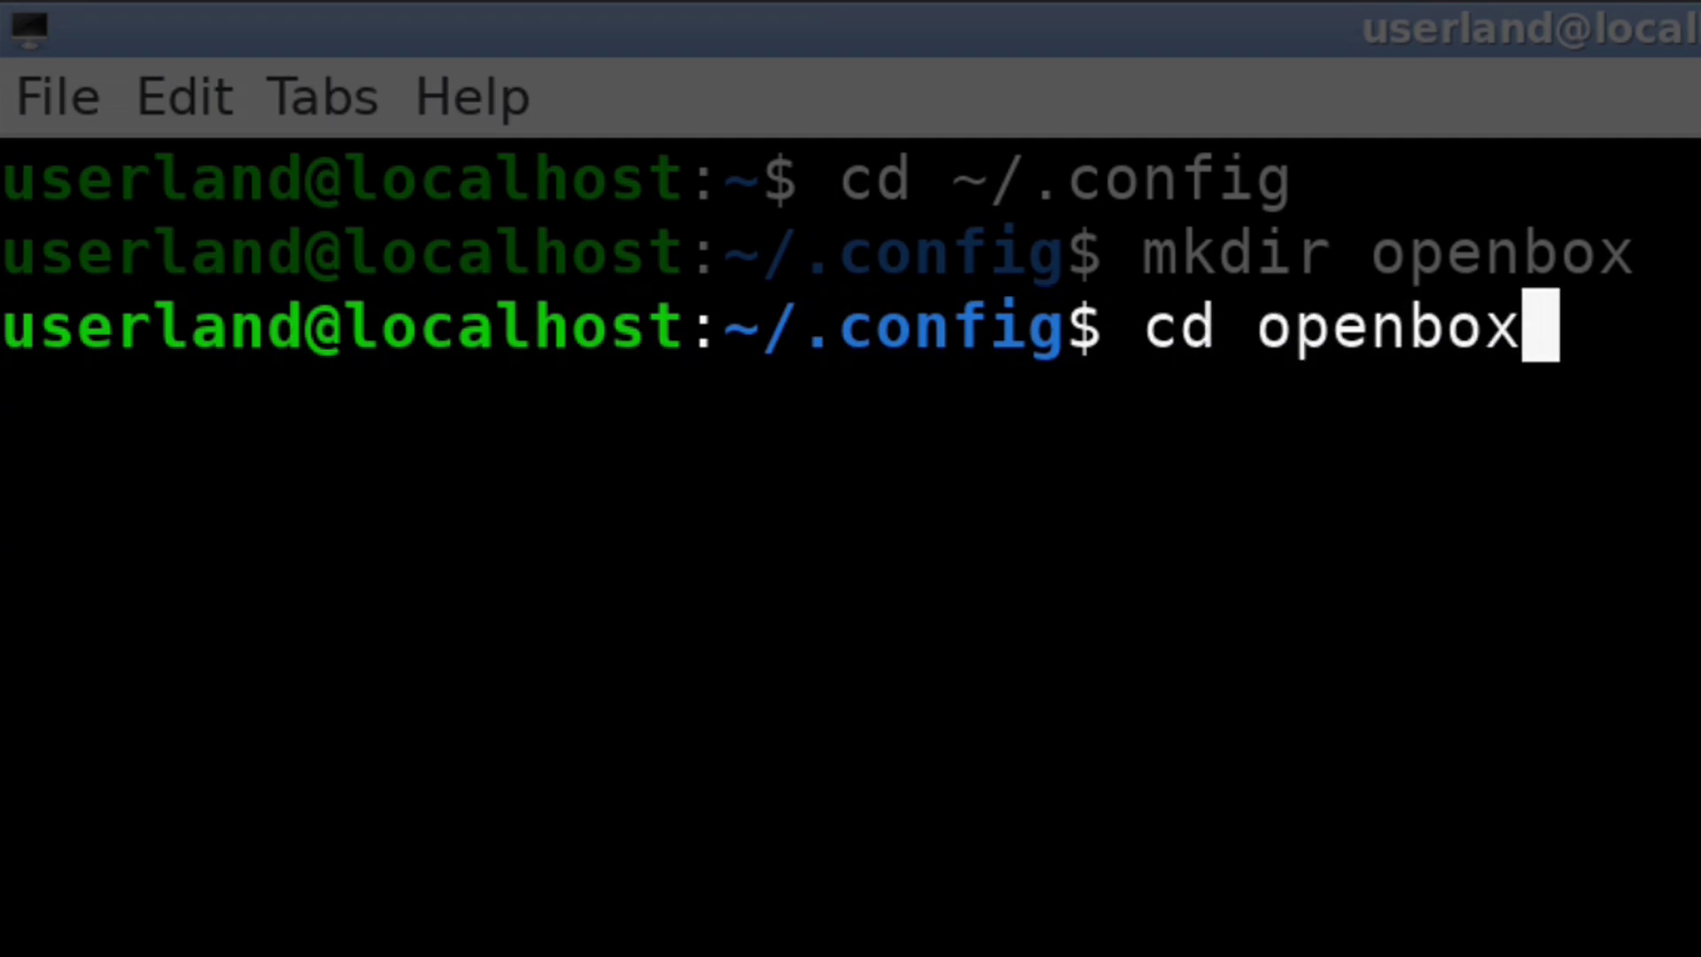
{"action": "key", "text": "Return"}
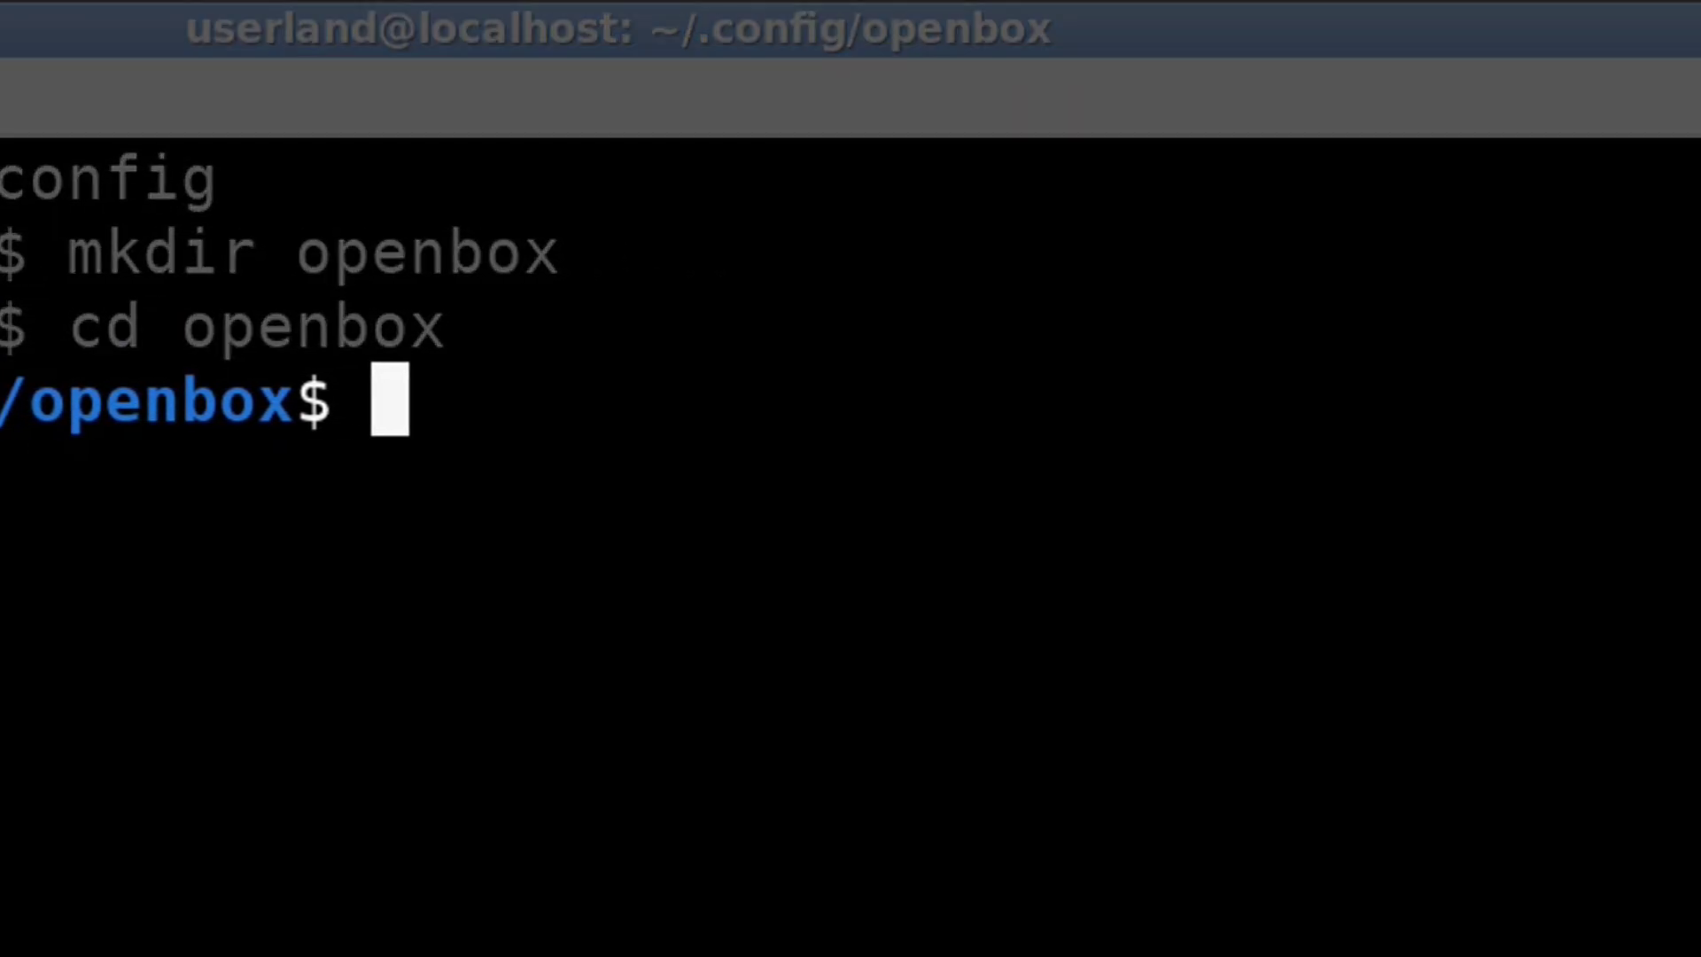
Copy /etc/xdg/openbox/rc.xml into the current openbox folder.
{"action": "type", "text": "cp /etc/x"}
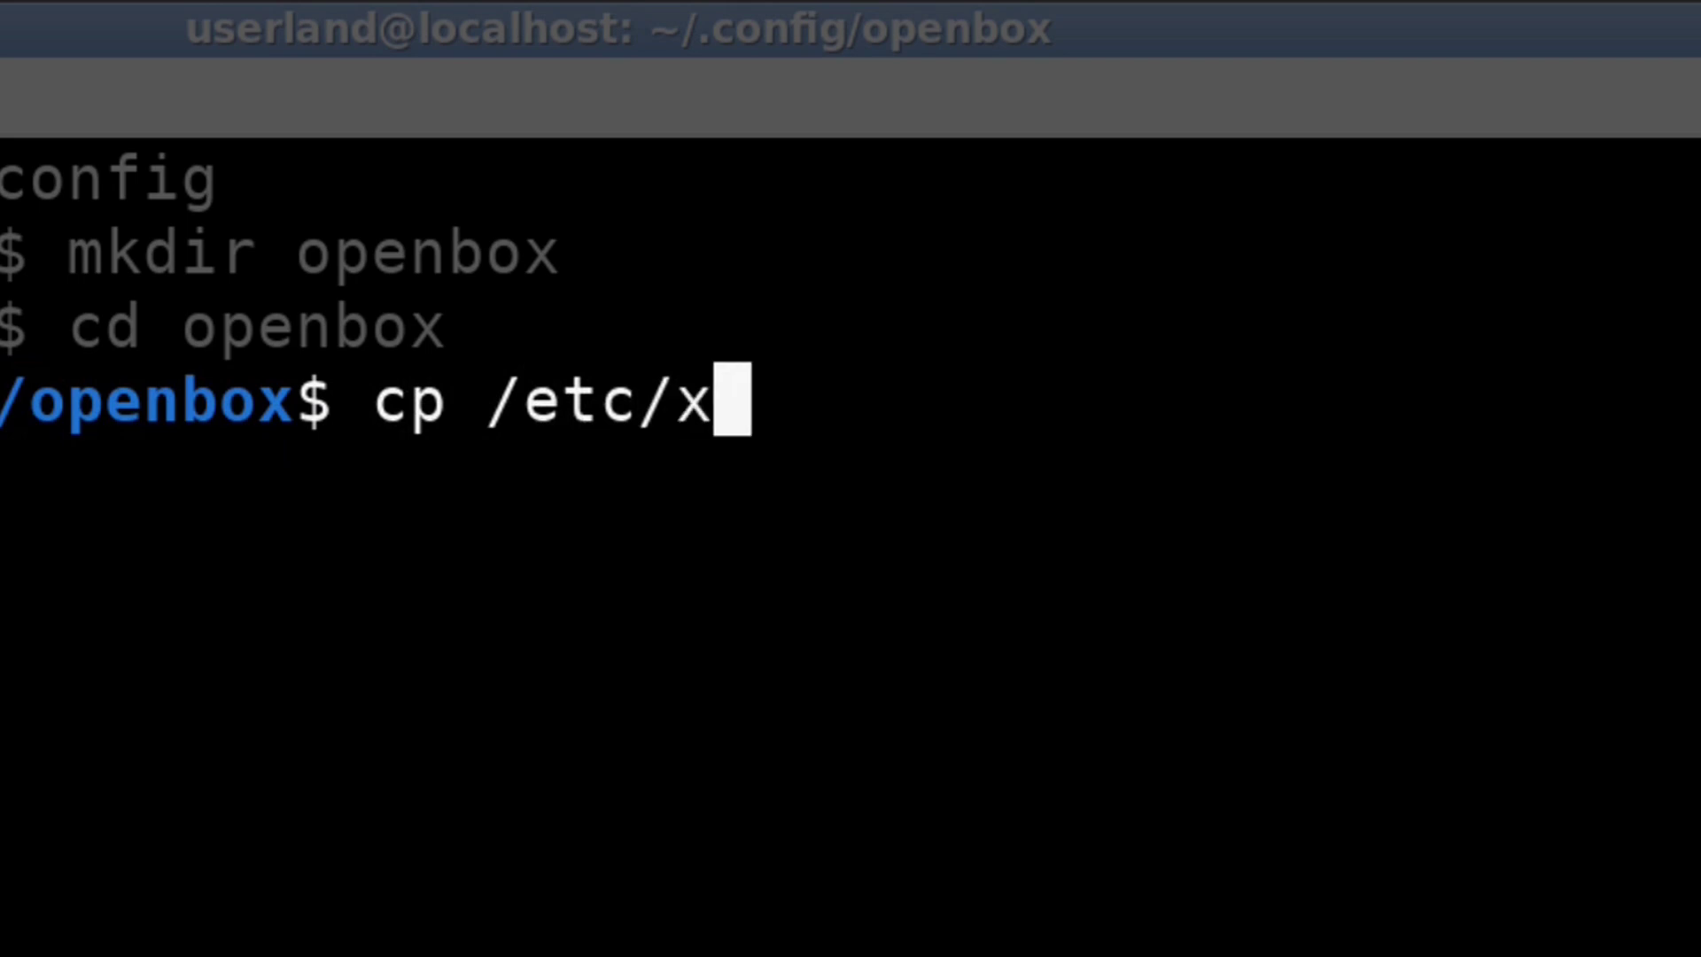
{"action": "key", "text": "Tab"}
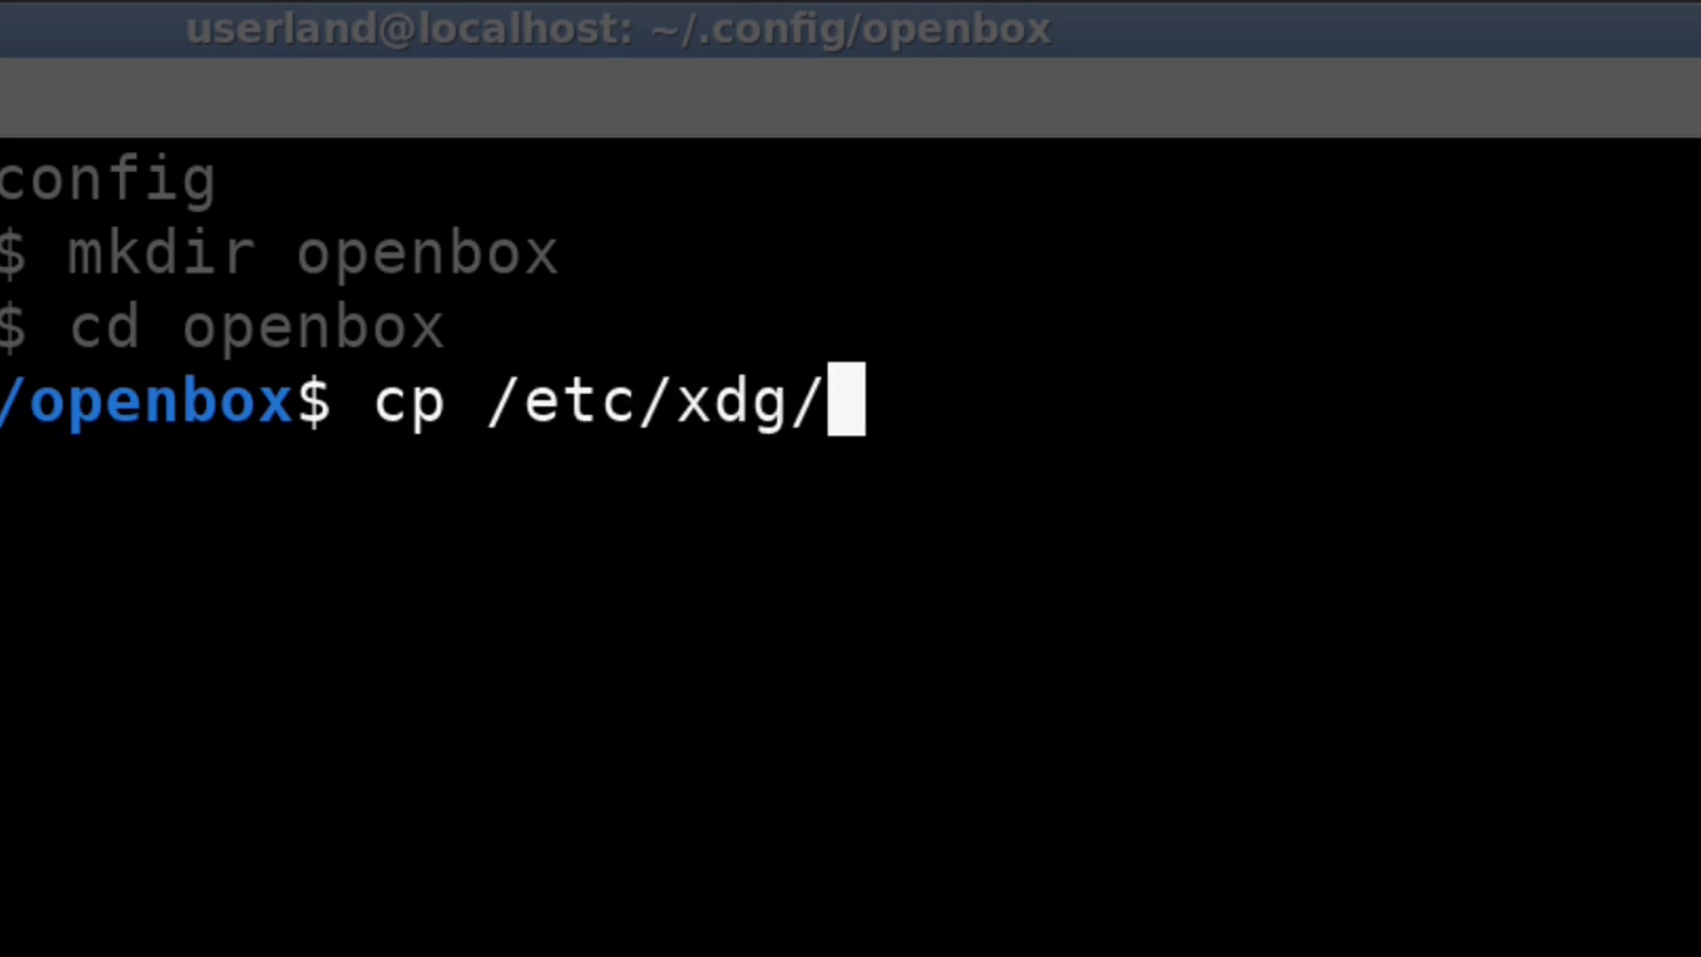
{"action": "type", "text": "openbox/rc.x"}
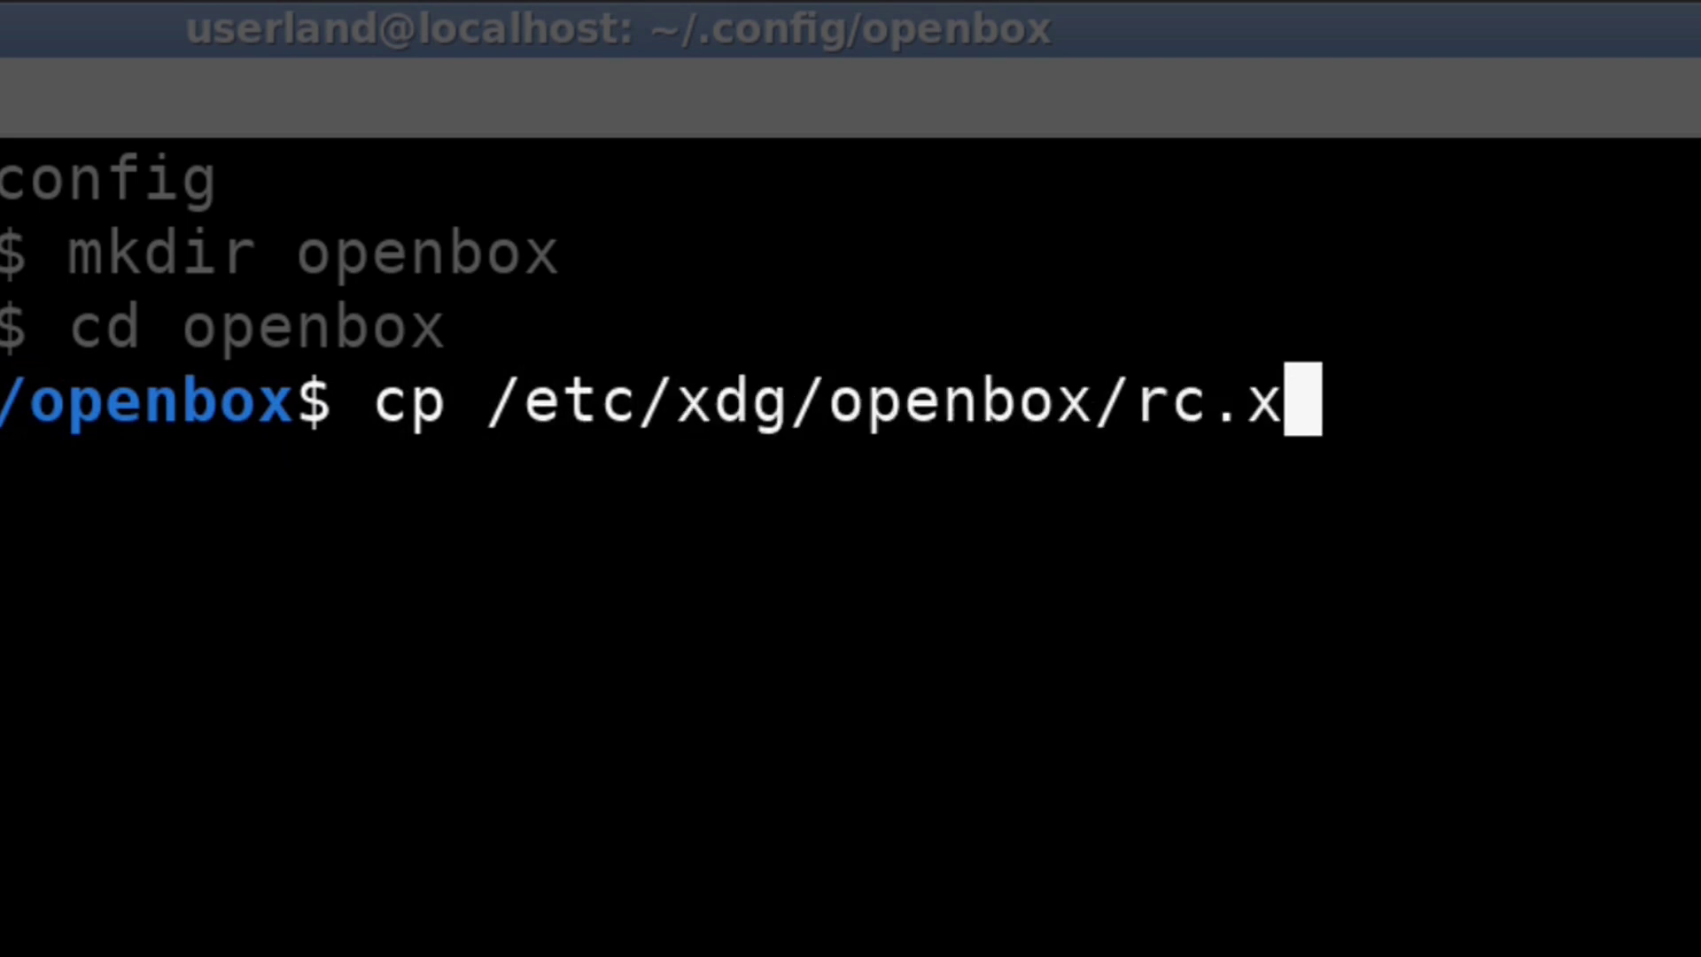
{"action": "type", "text": "ml"}
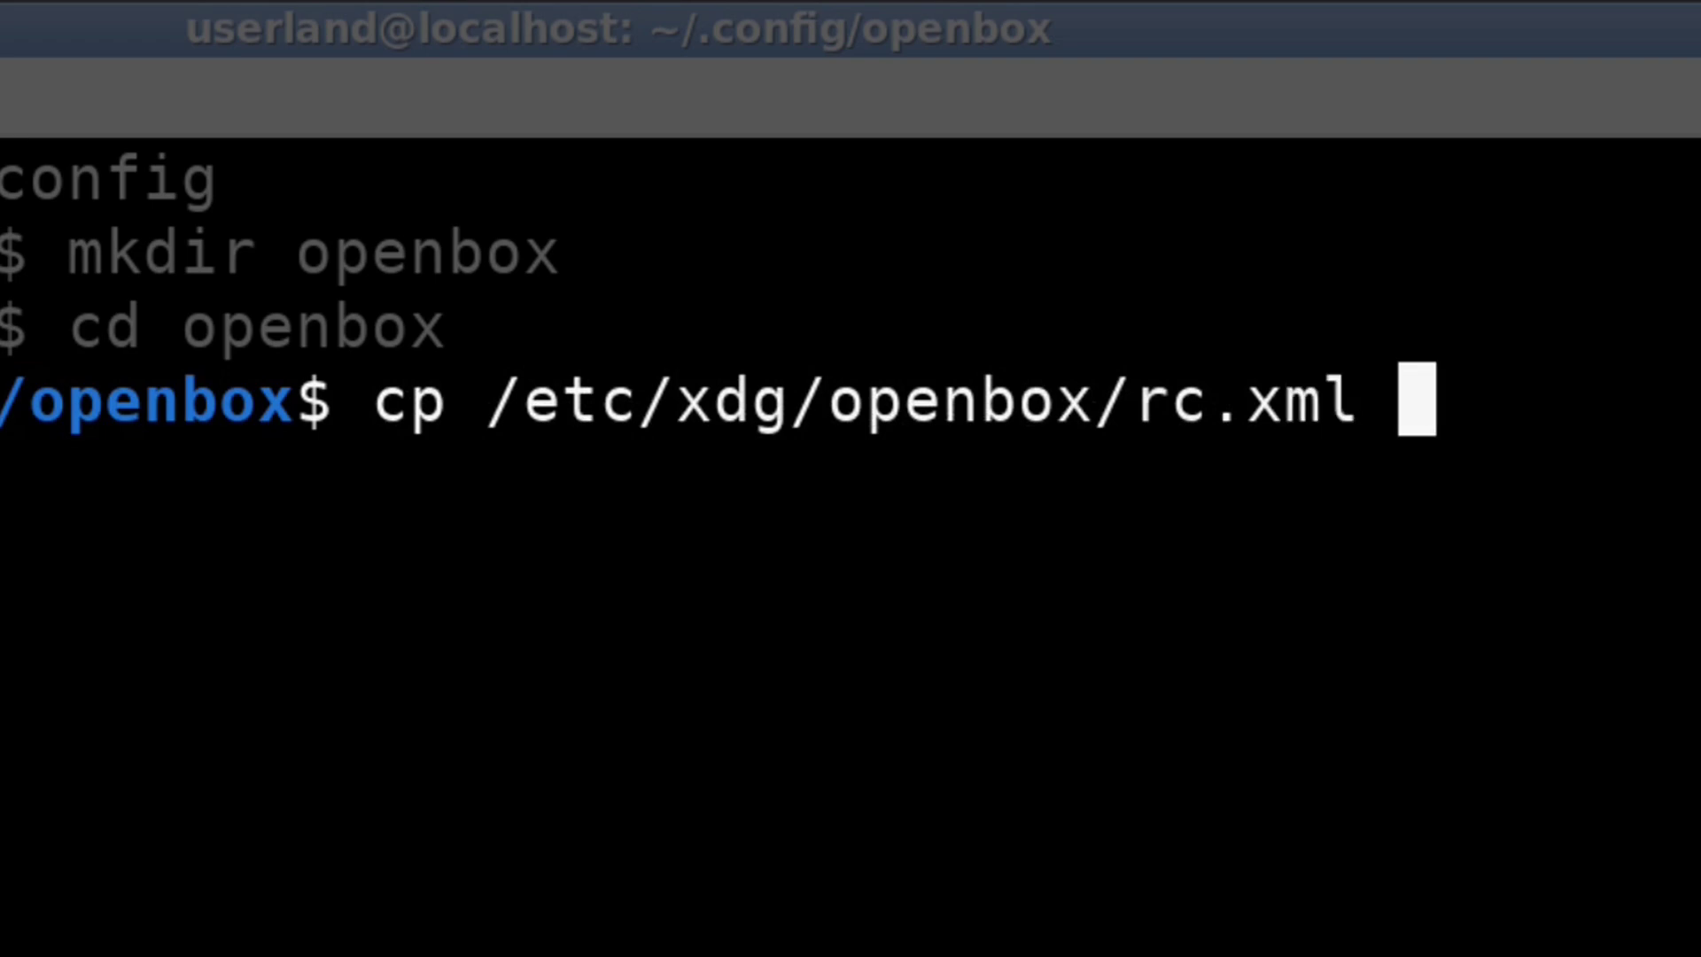
{"action": "type", "text": " ./"}
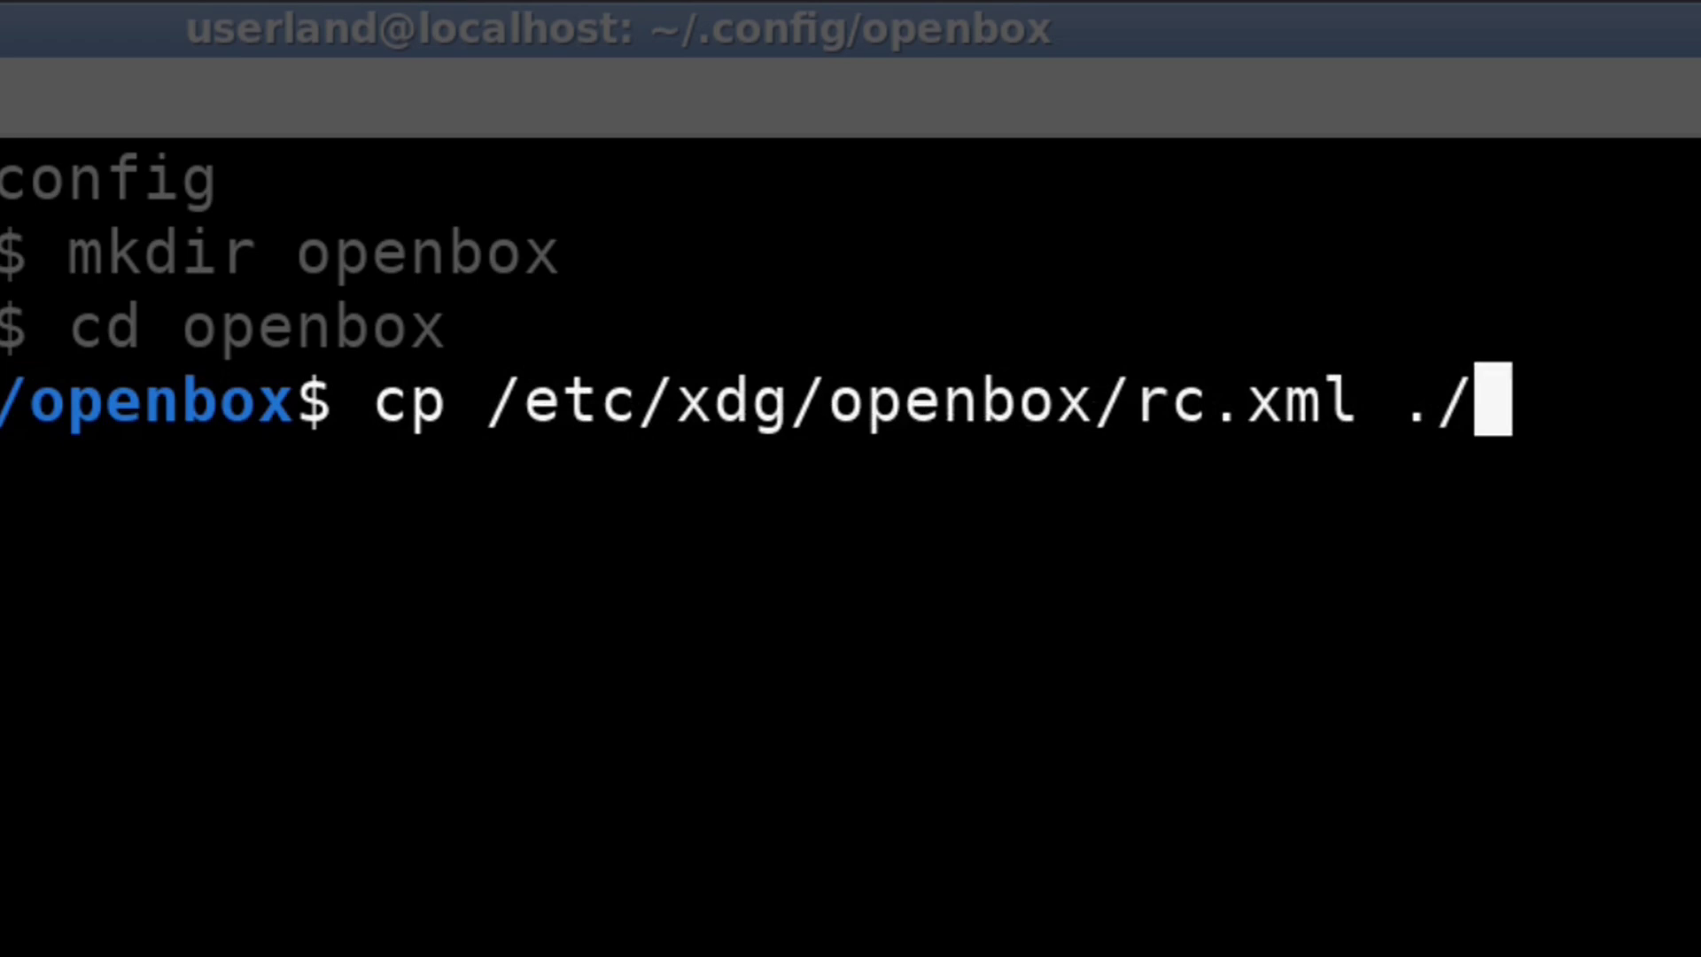
{"action": "key", "text": "Return"}
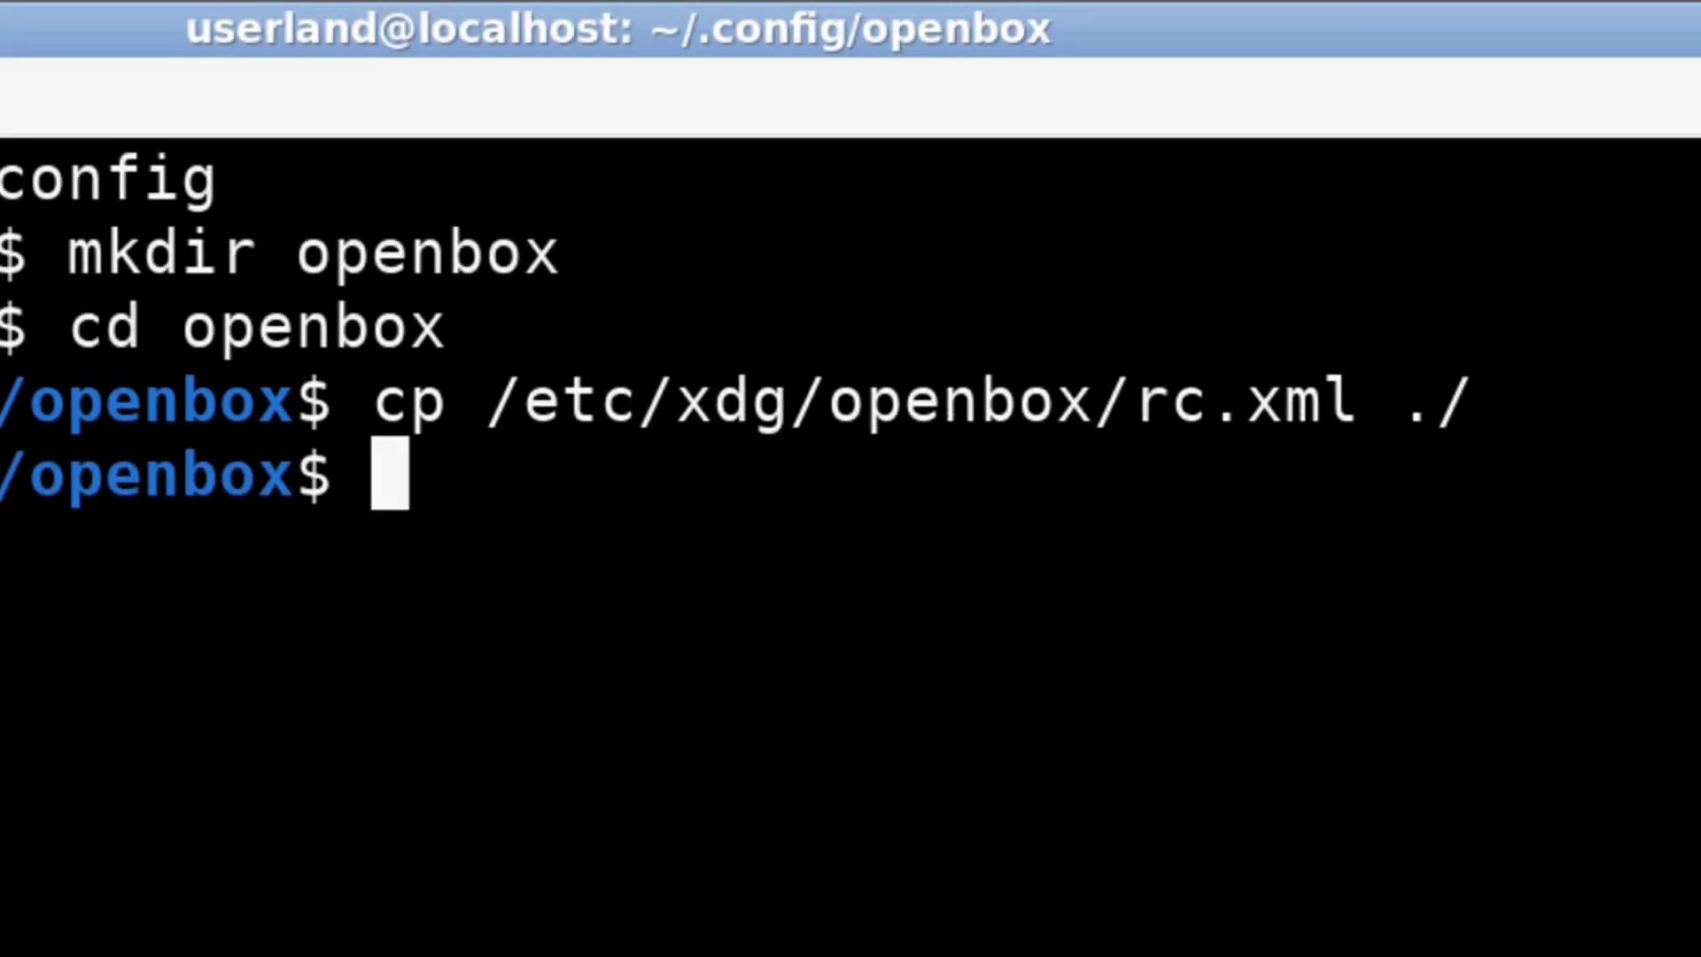
Back up rc.xml as rc.bak and /usr/bin/gol as /usr/bin/gol.bak.
{"action": "type", "text": "cp "}
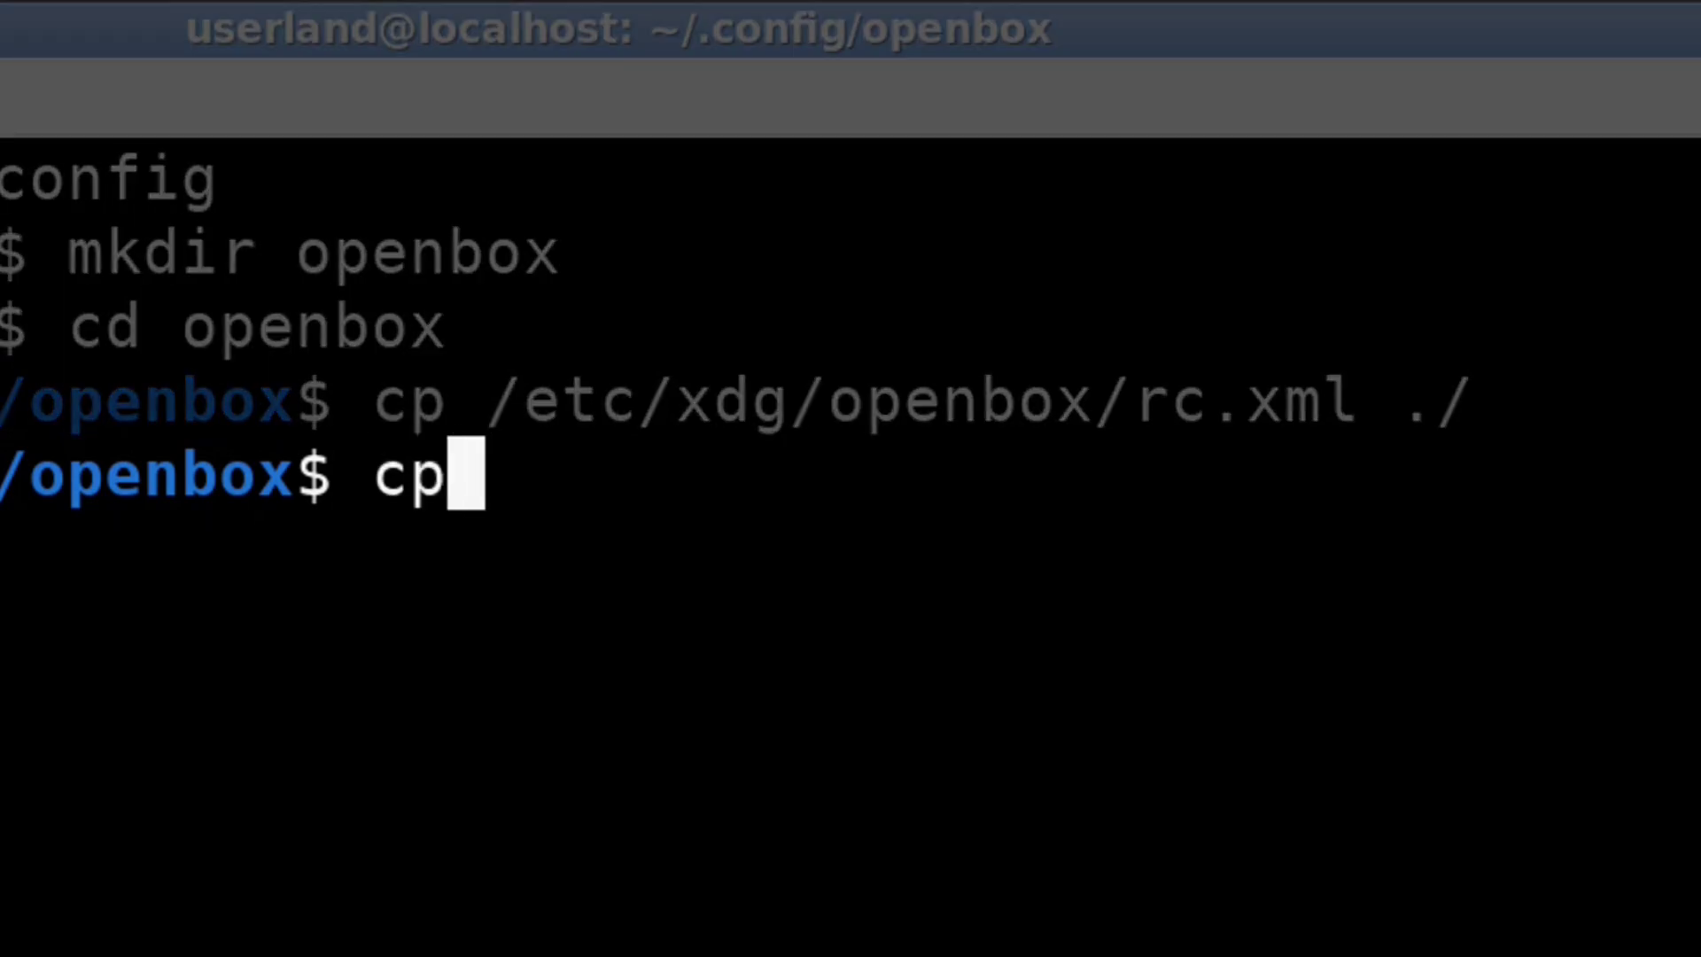
{"action": "type", "text": "rc.xml "}
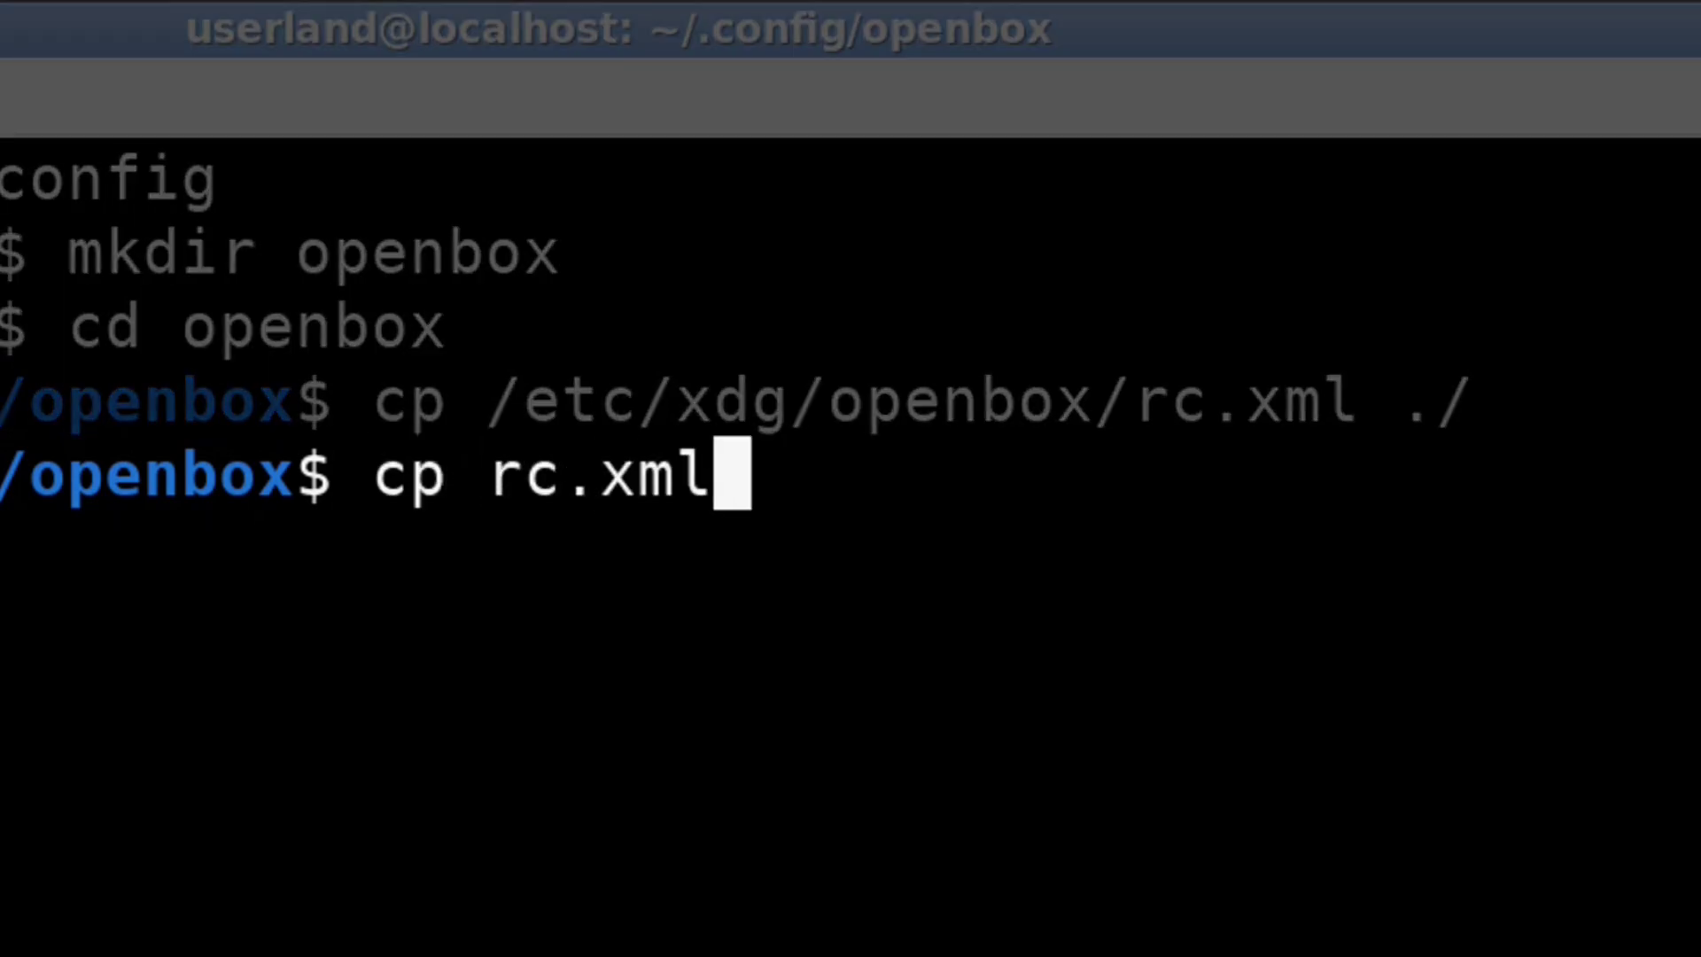
{"action": "type", "text": "rc.bak"}
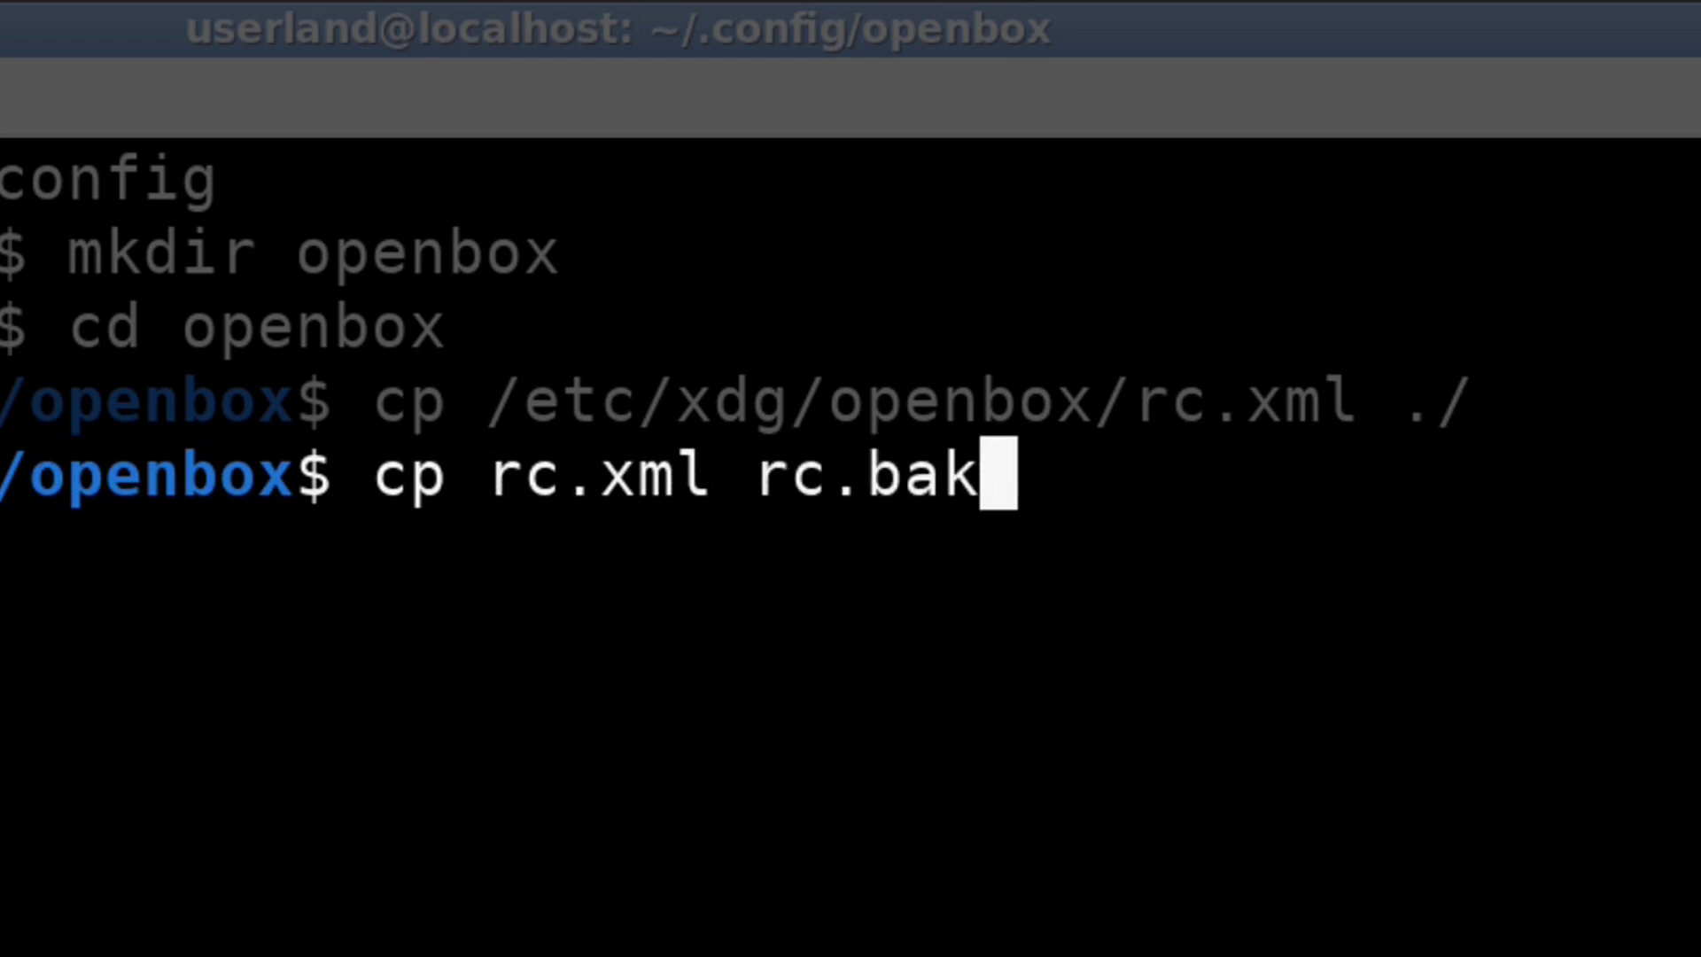
{"action": "key", "text": "Return"}
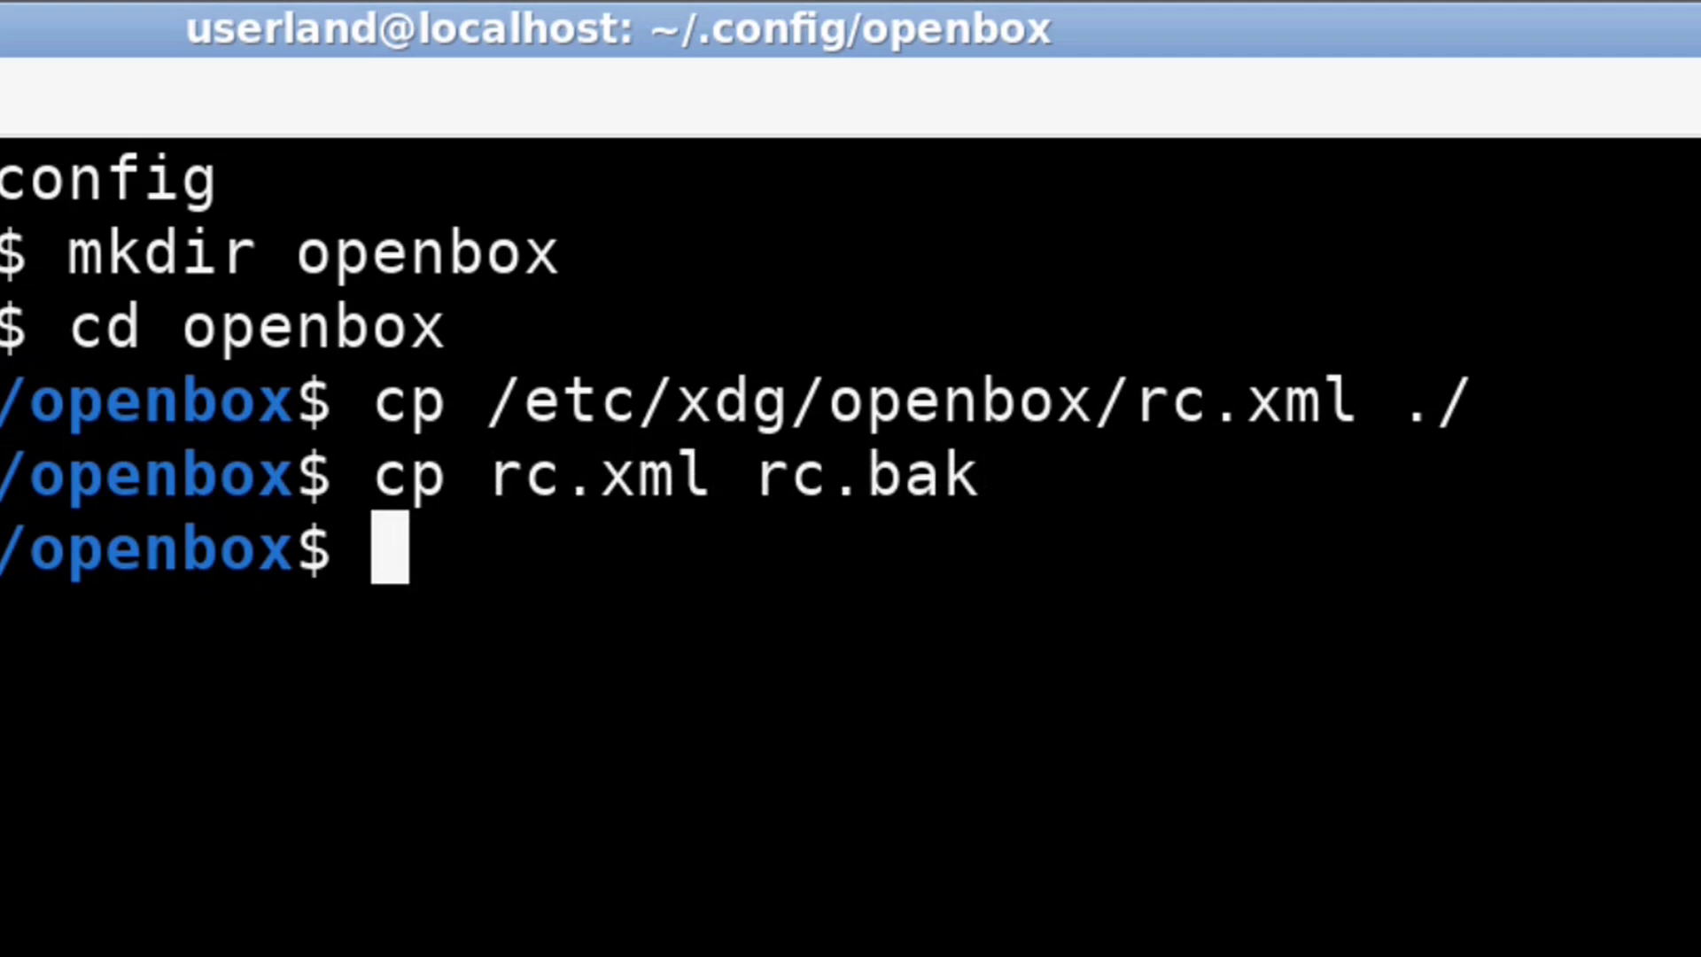
{"action": "type", "text": "cp"}
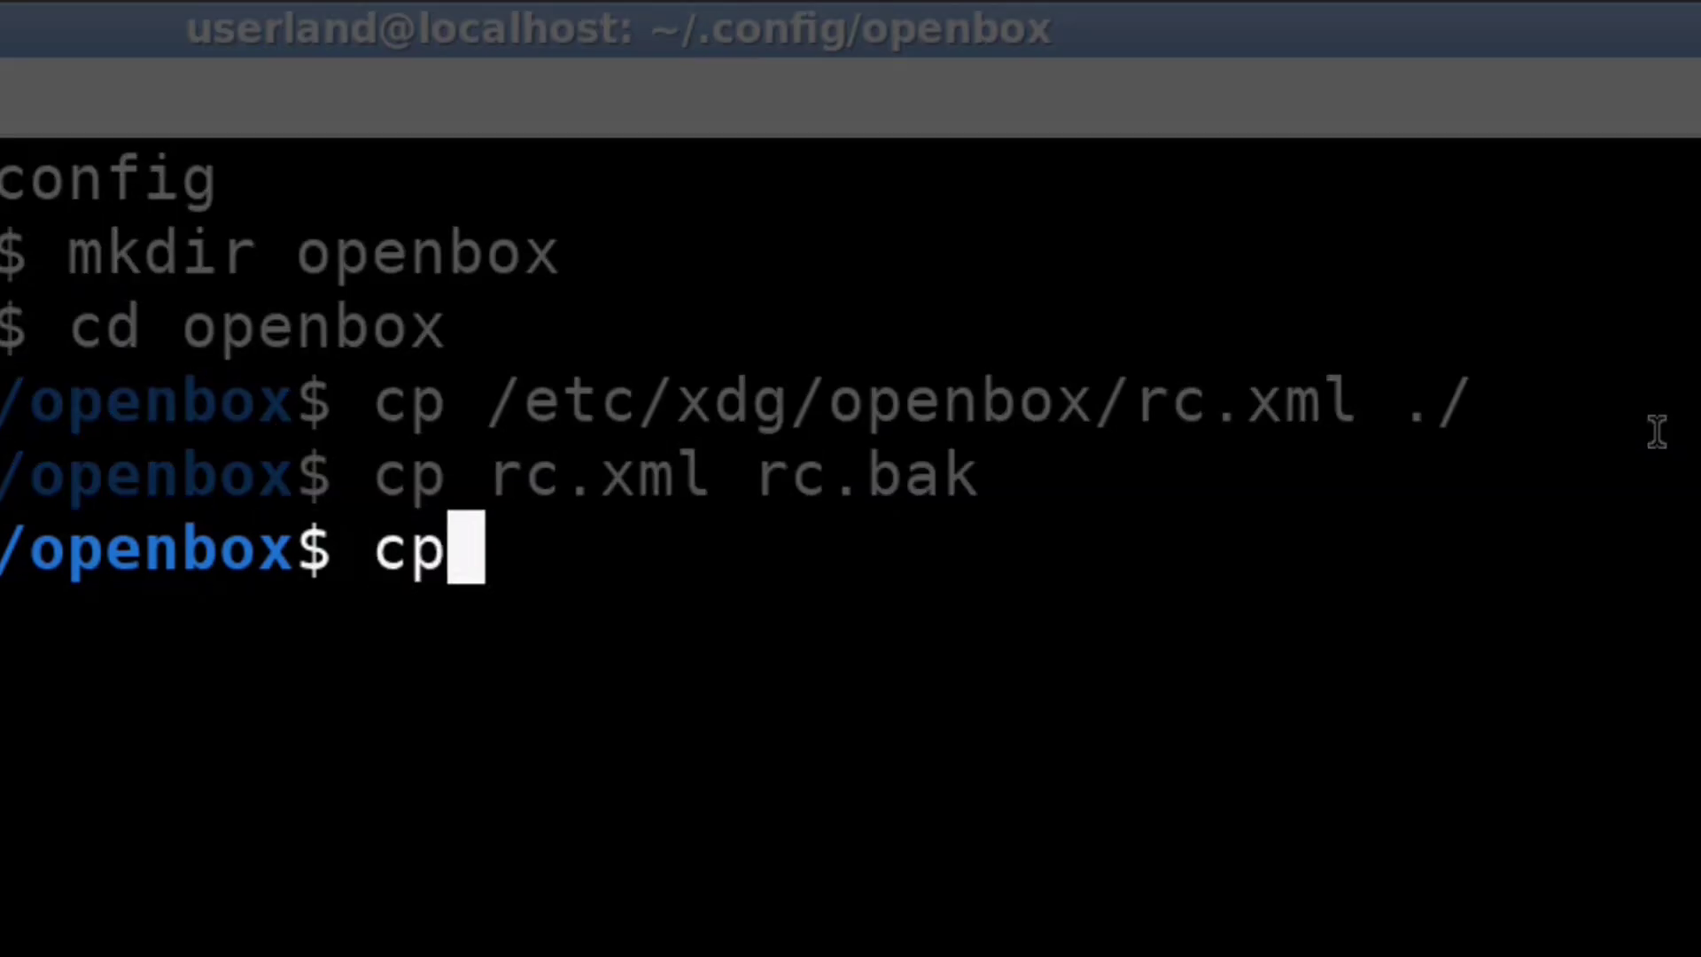
{"action": "type", "text": " /usr/b"}
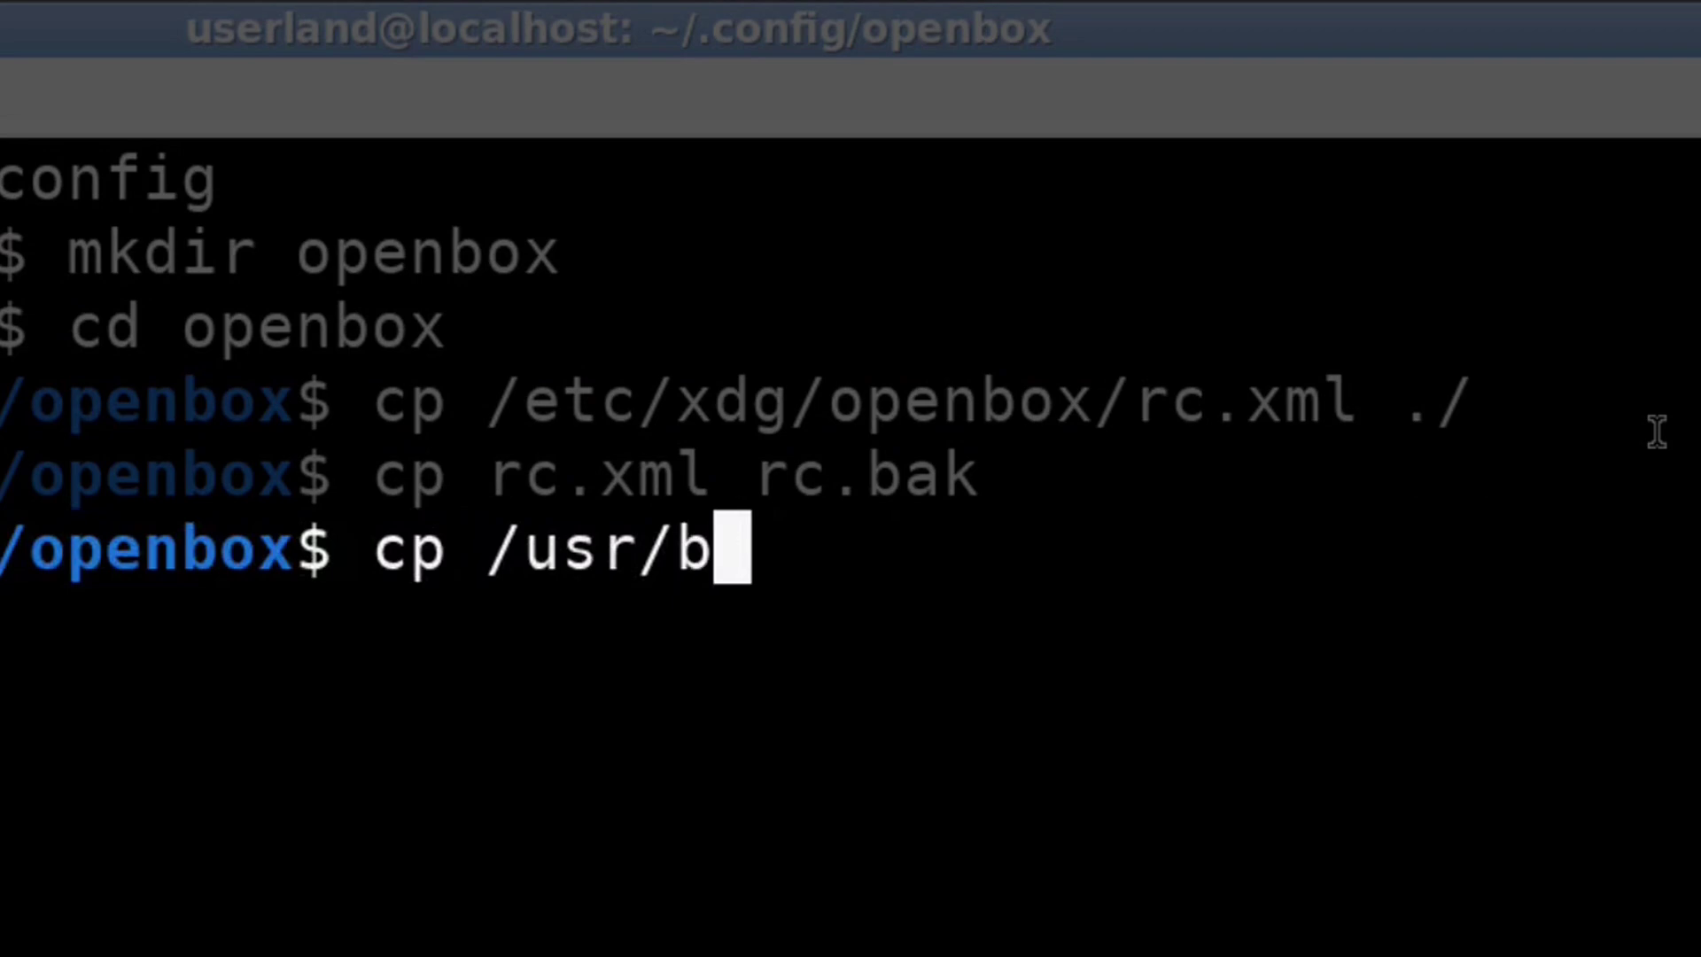
{"action": "type", "text": "in/gol /"}
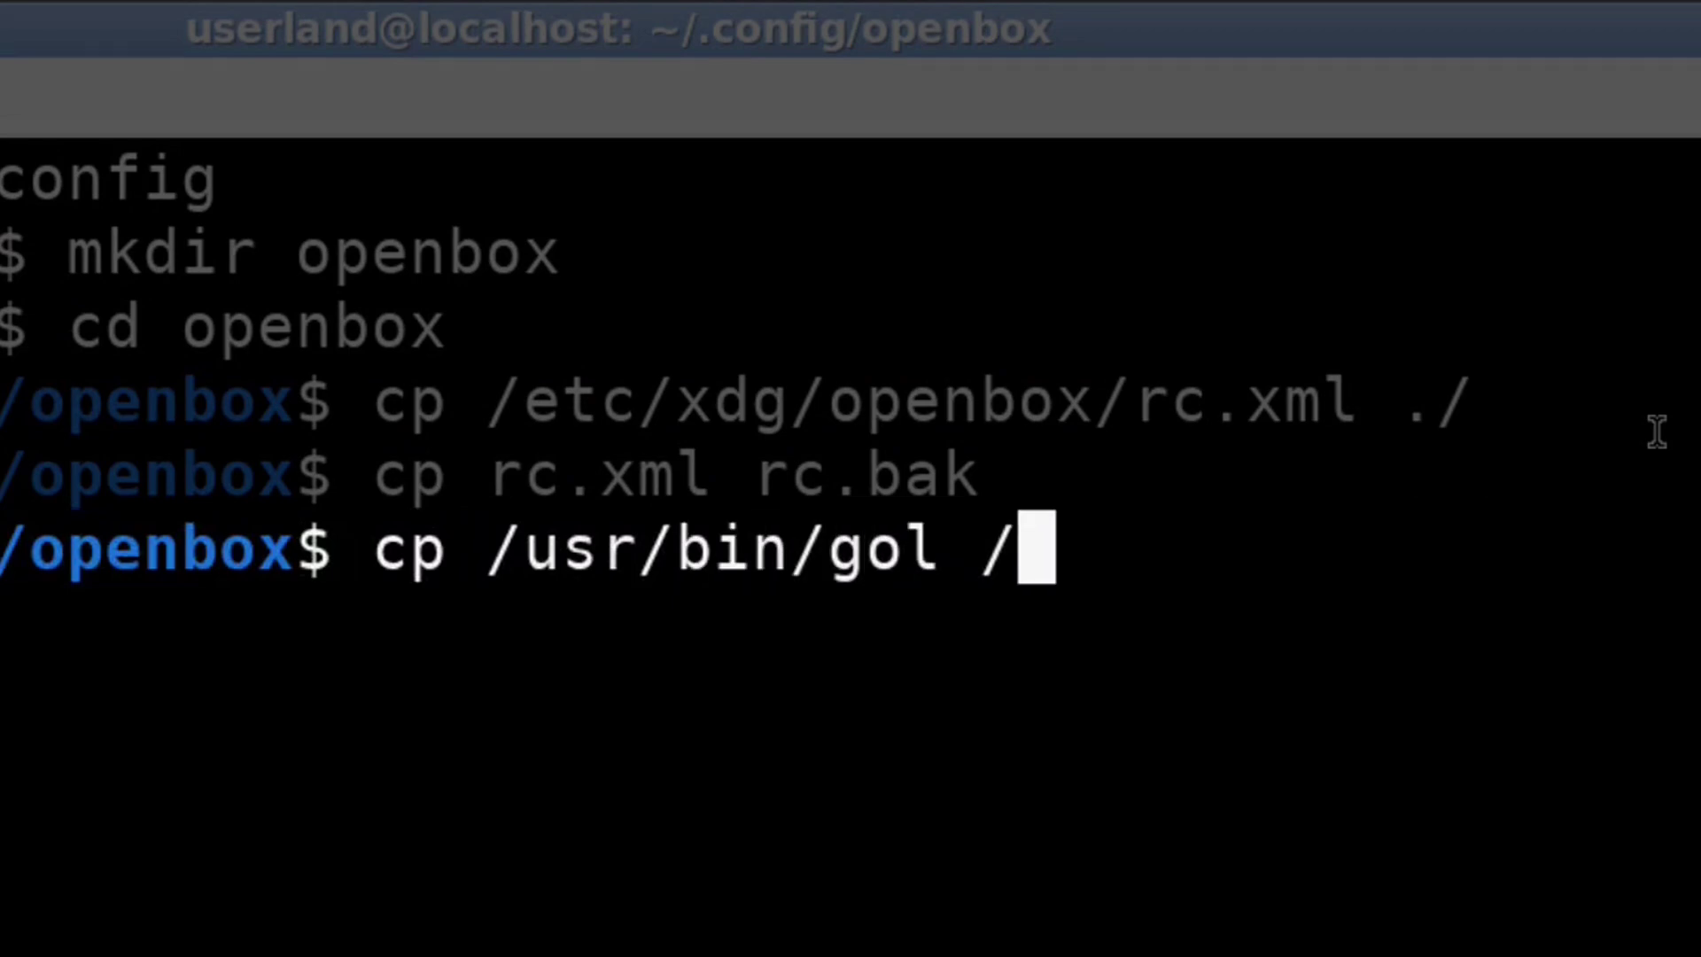
{"action": "type", "text": "usr/bin"}
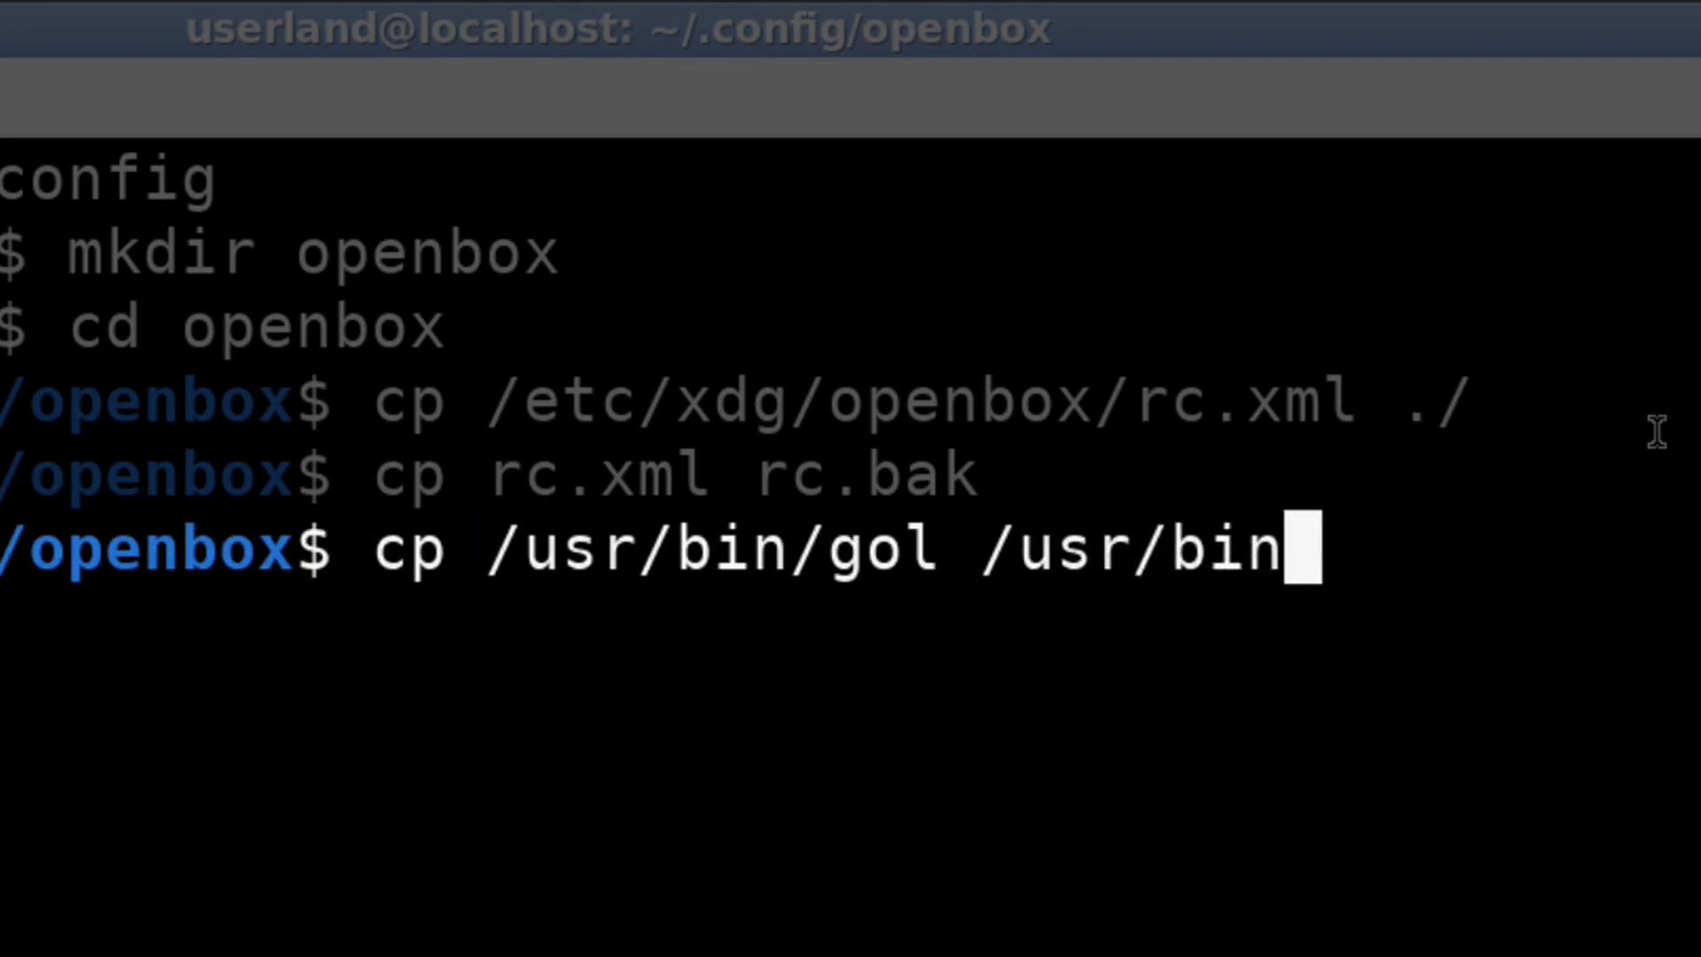
{"action": "type", "text": "/gol.bak"}
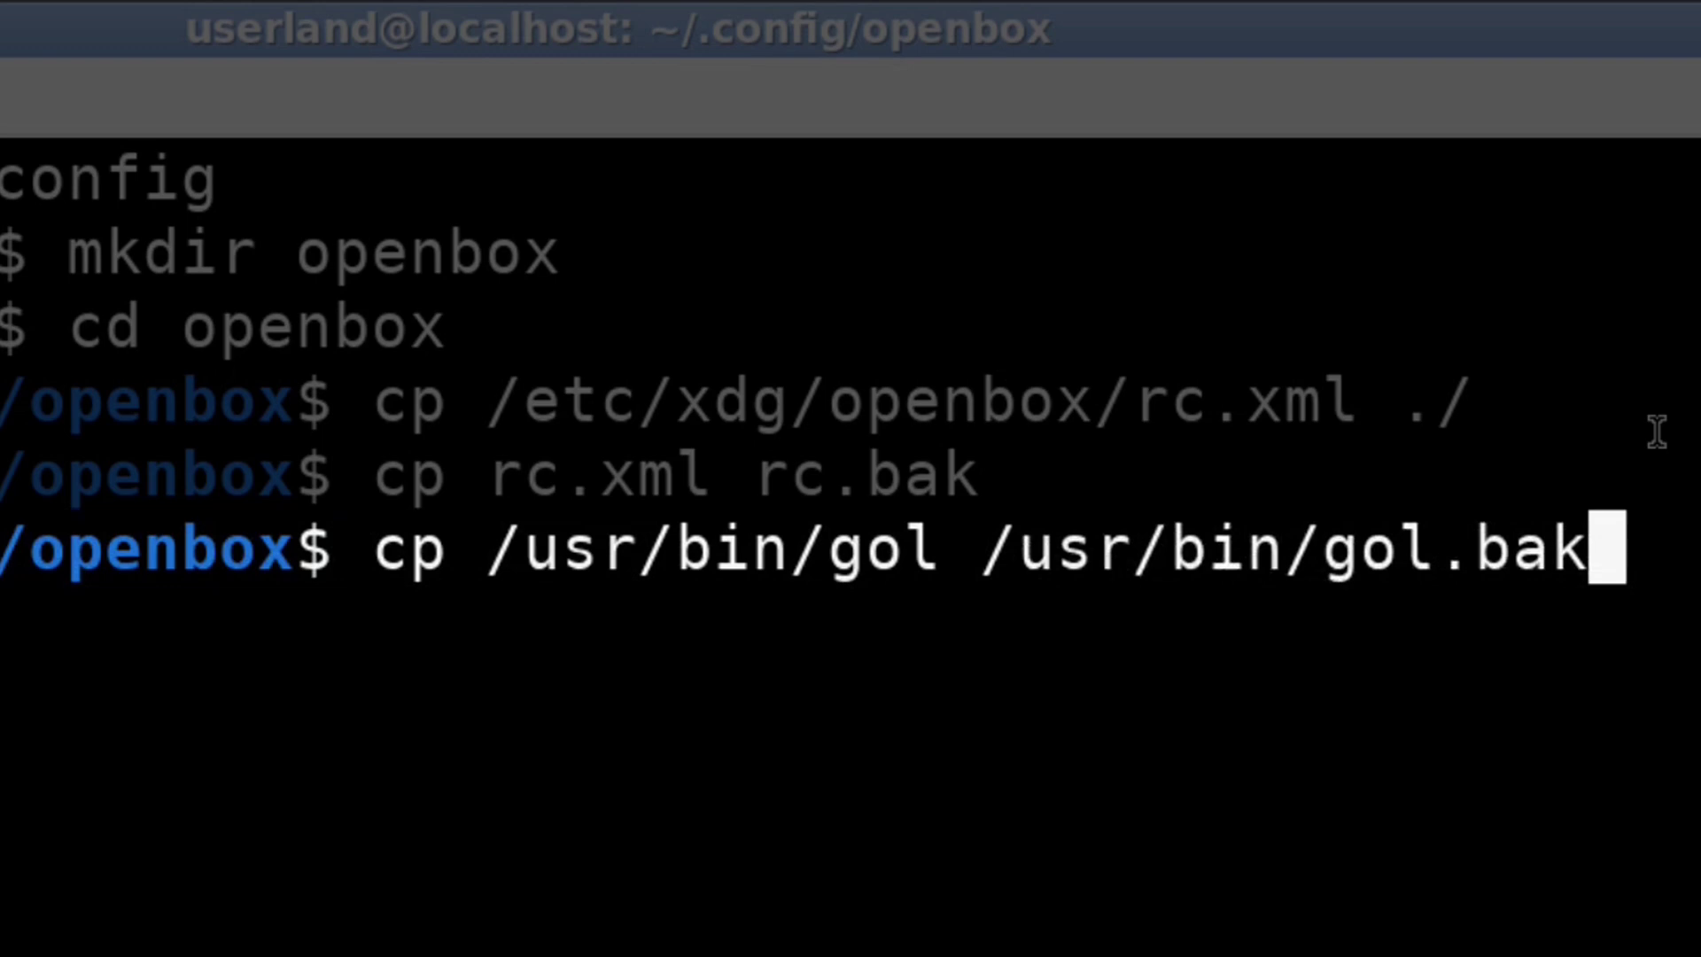
{"action": "key", "text": "Return"}
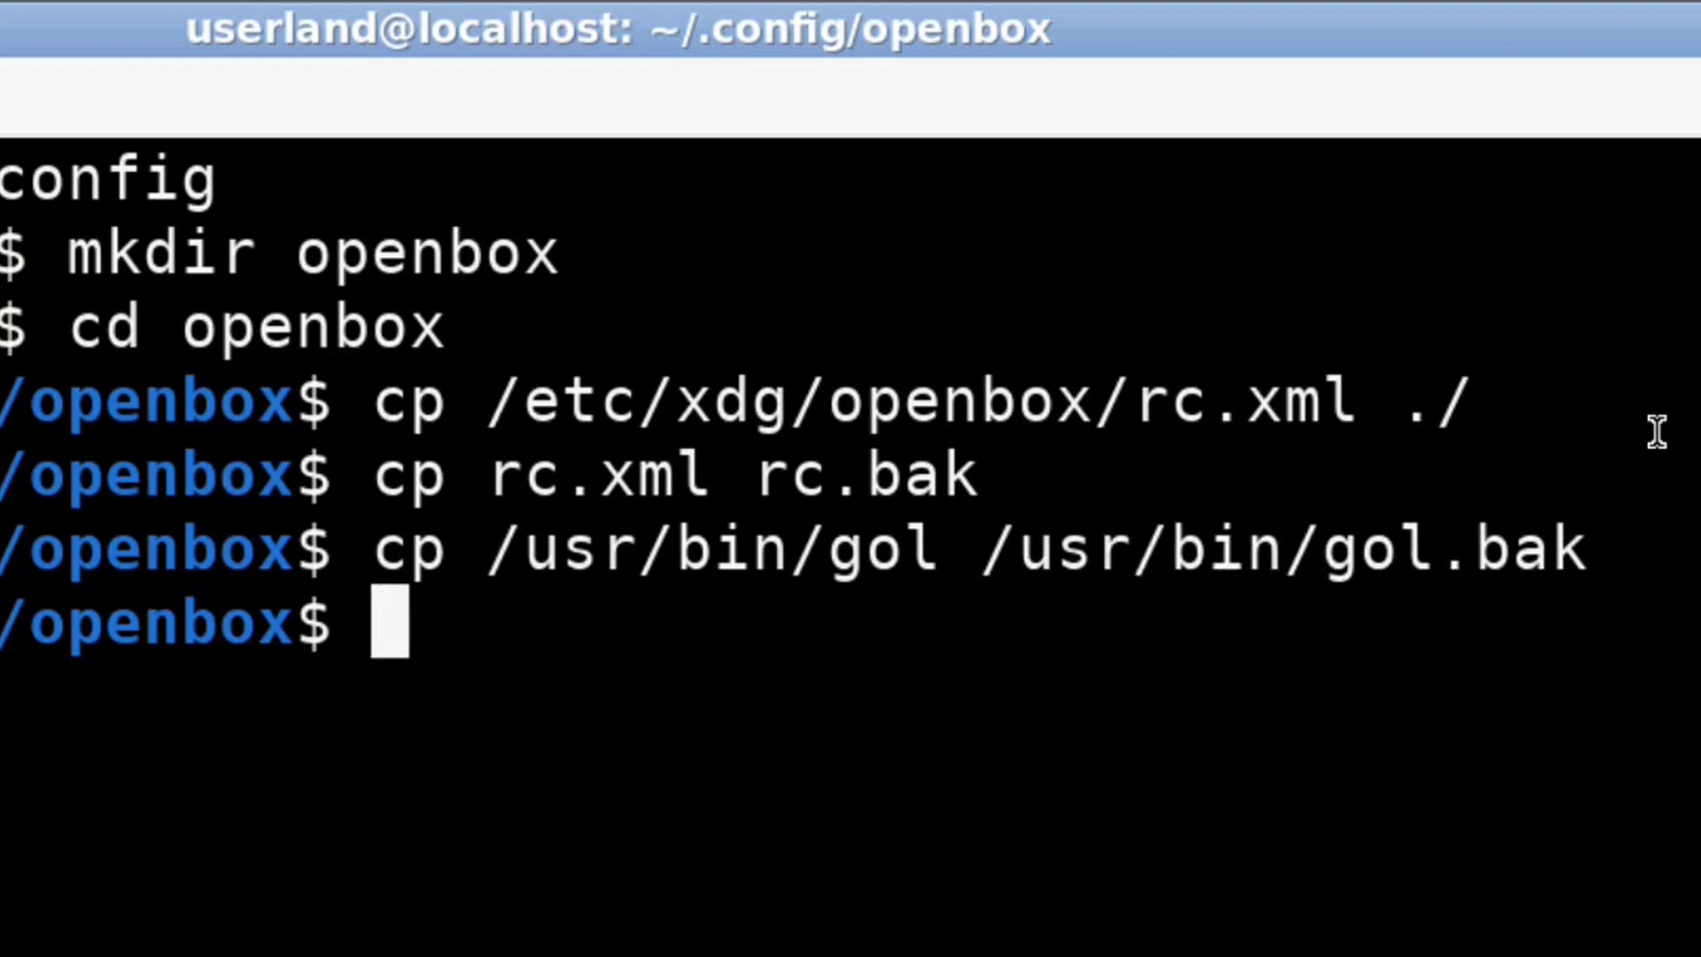
In nano, add --config-file ~/.config/openbox/rc.xml after openbox-lxde in /usr/bin/gol.
{"action": "type", "text": "nano "}
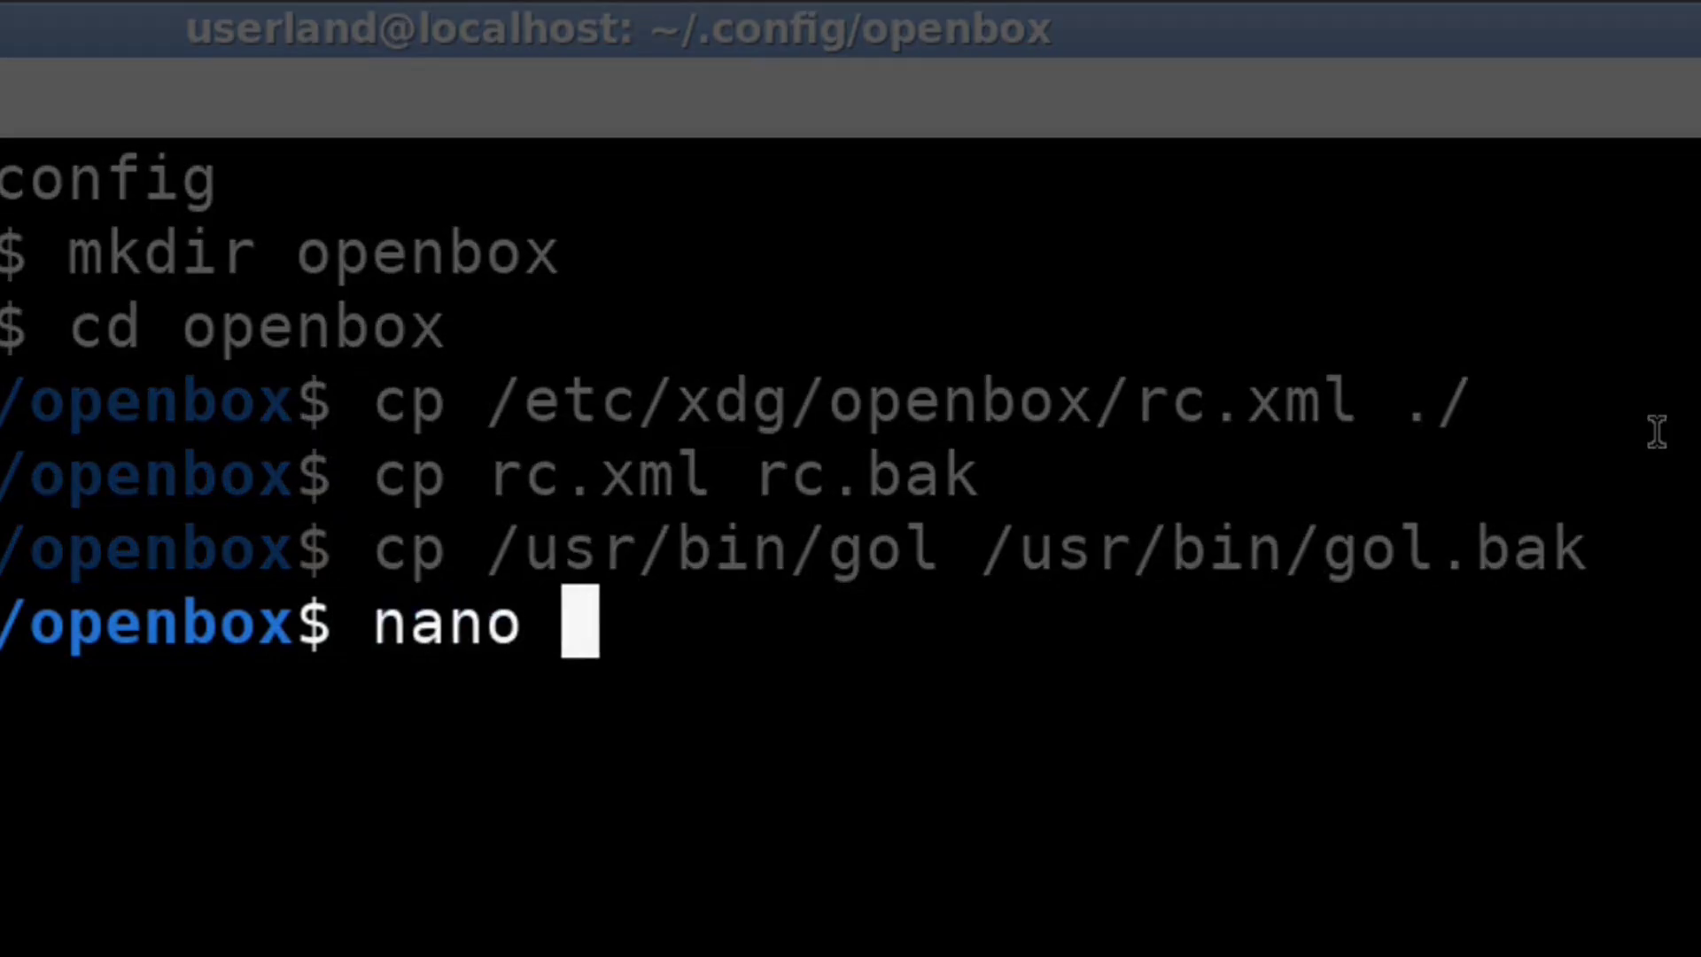
{"action": "type", "text": "/usr/bin/gol"}
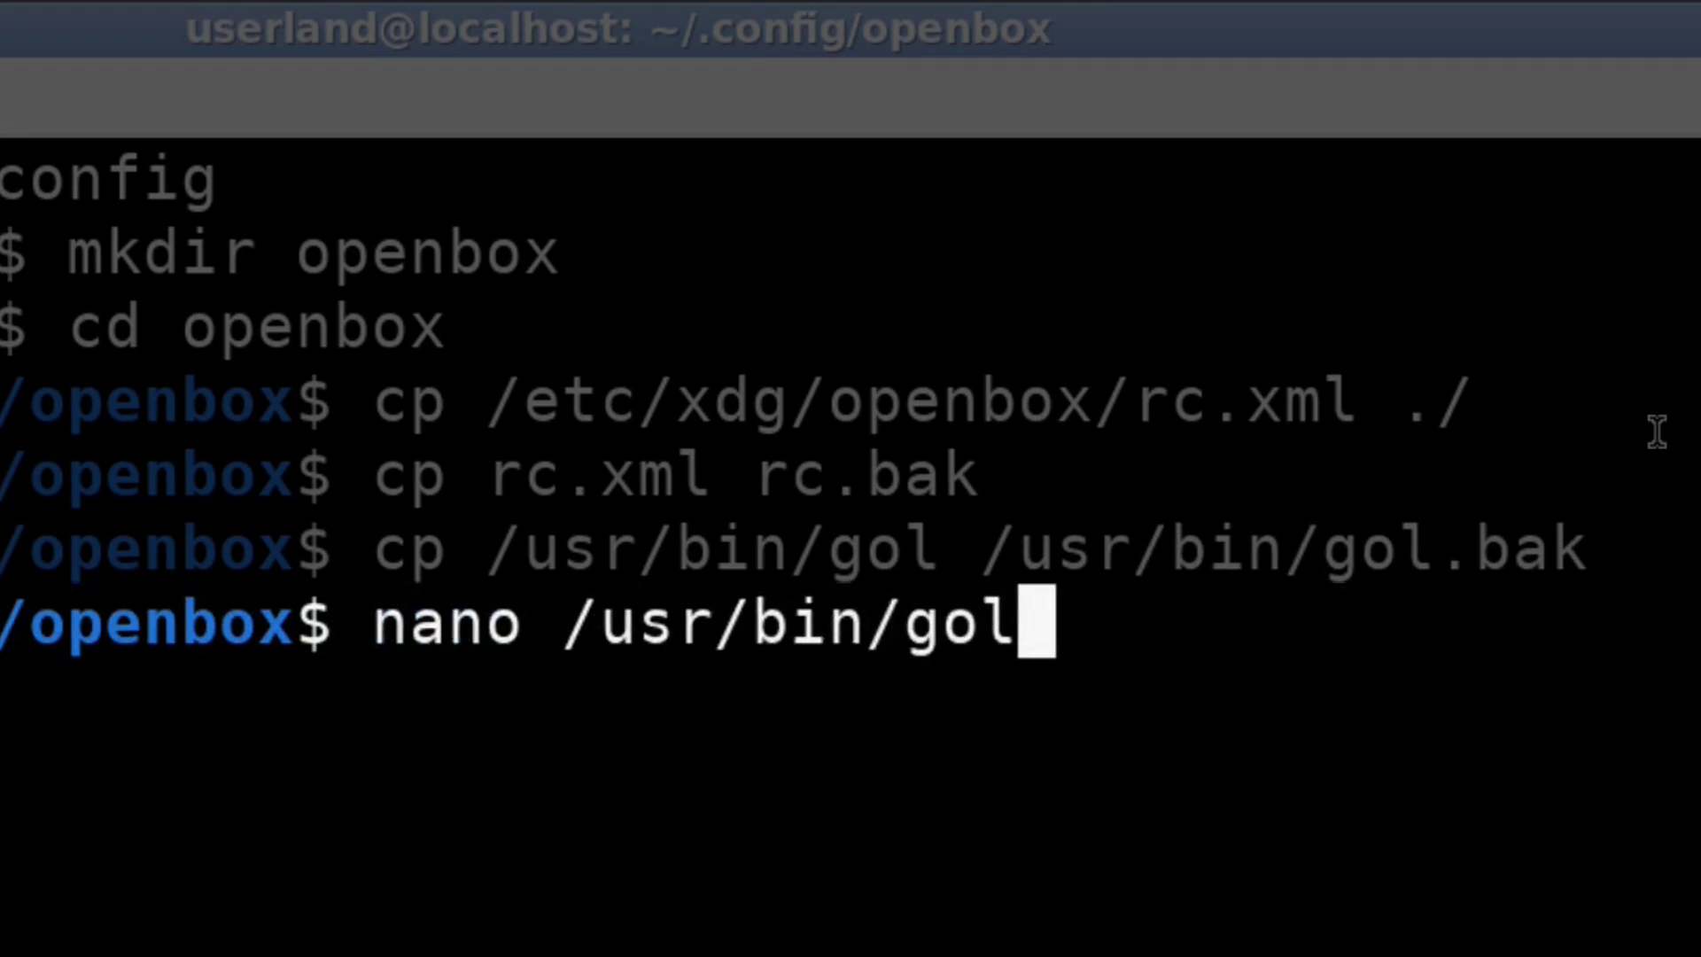
{"action": "key", "text": "Return"}
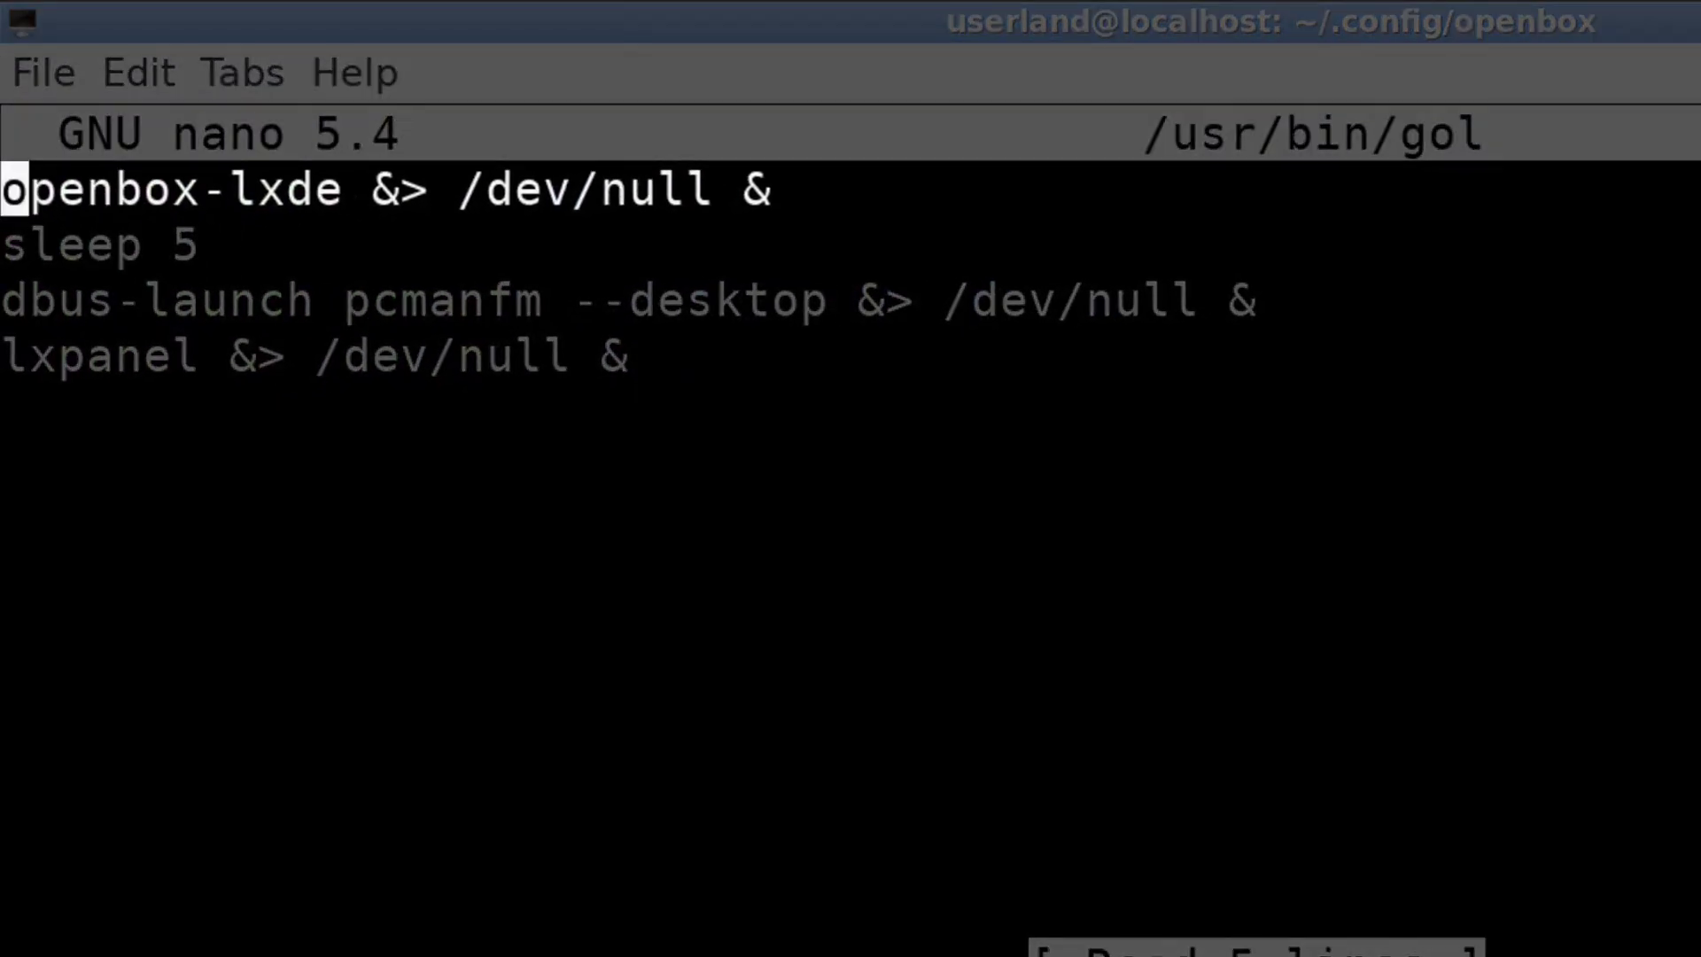
{"action": "key", "text": "Right"}
{"action": "key", "text": "Right"}
{"action": "key", "text": "Right"}
{"action": "key", "text": "Right"}
{"action": "key", "text": "Right"}
{"action": "key", "text": "Right"}
{"action": "key", "text": "Right"}
{"action": "key", "text": "Right"}
{"action": "key", "text": "Right"}
{"action": "key", "text": "Right"}
{"action": "key", "text": "Right"}
{"action": "key", "text": "Right"}
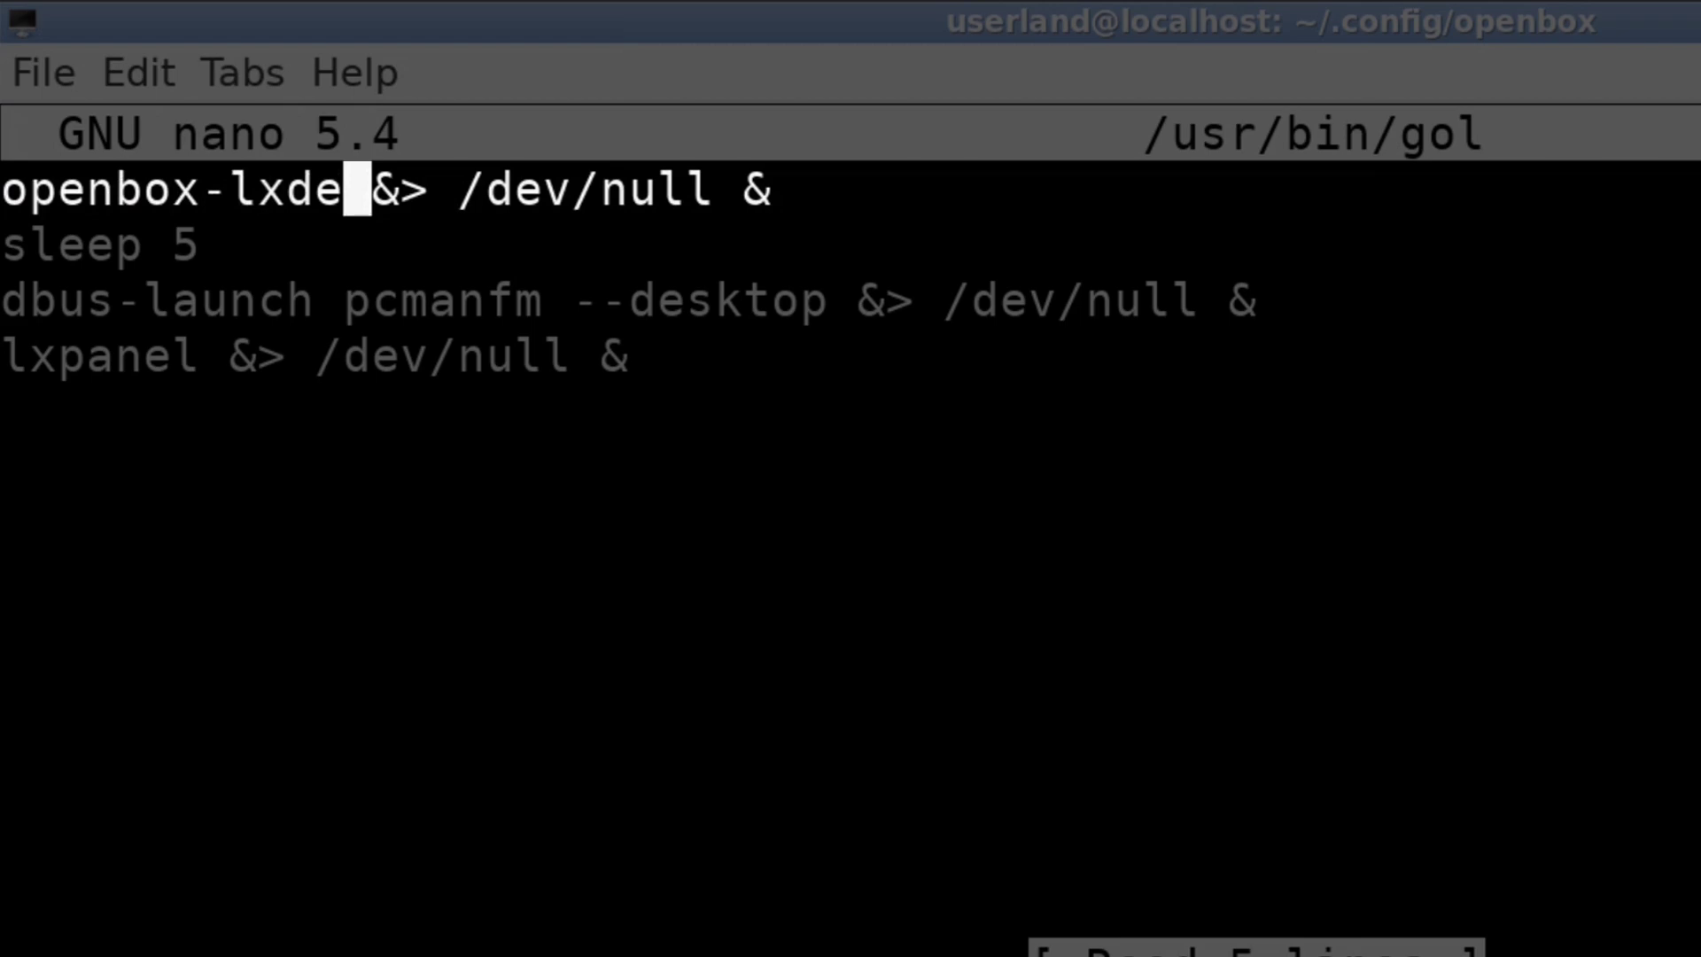
{"action": "key", "text": "space"}
{"action": "key", "text": "BackSpace"}
{"action": "type", "text": "--config-"}
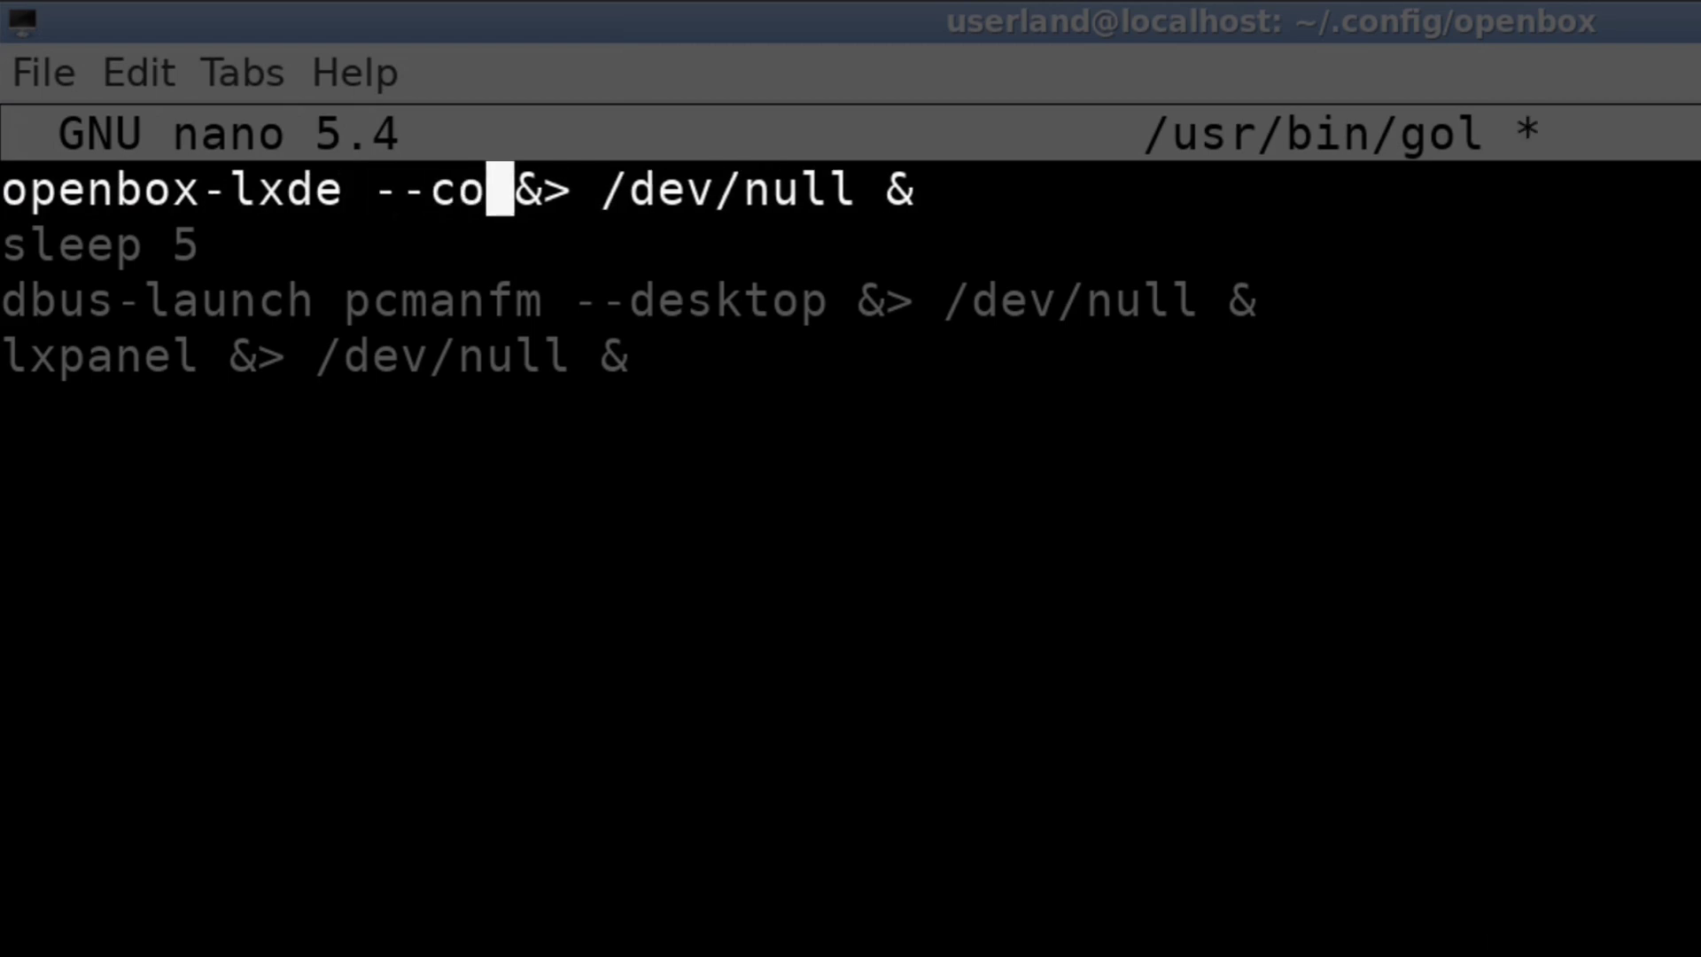
{"action": "type", "text": "file ~"}
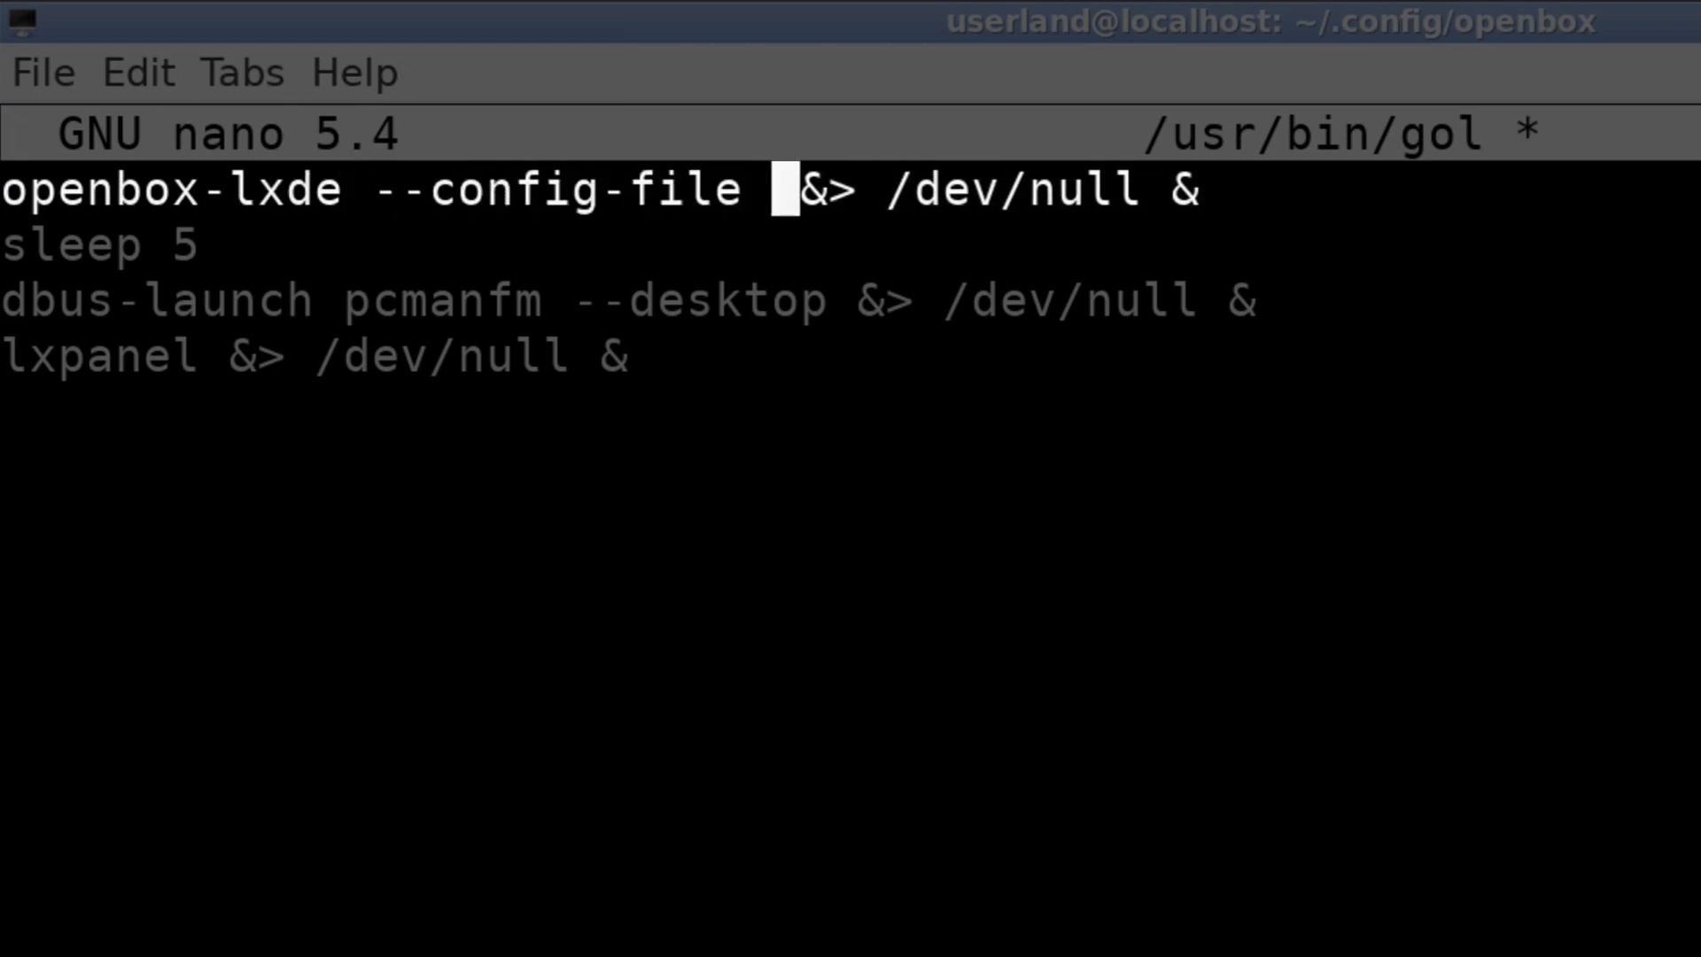
{"action": "type", "text": "/.config/"}
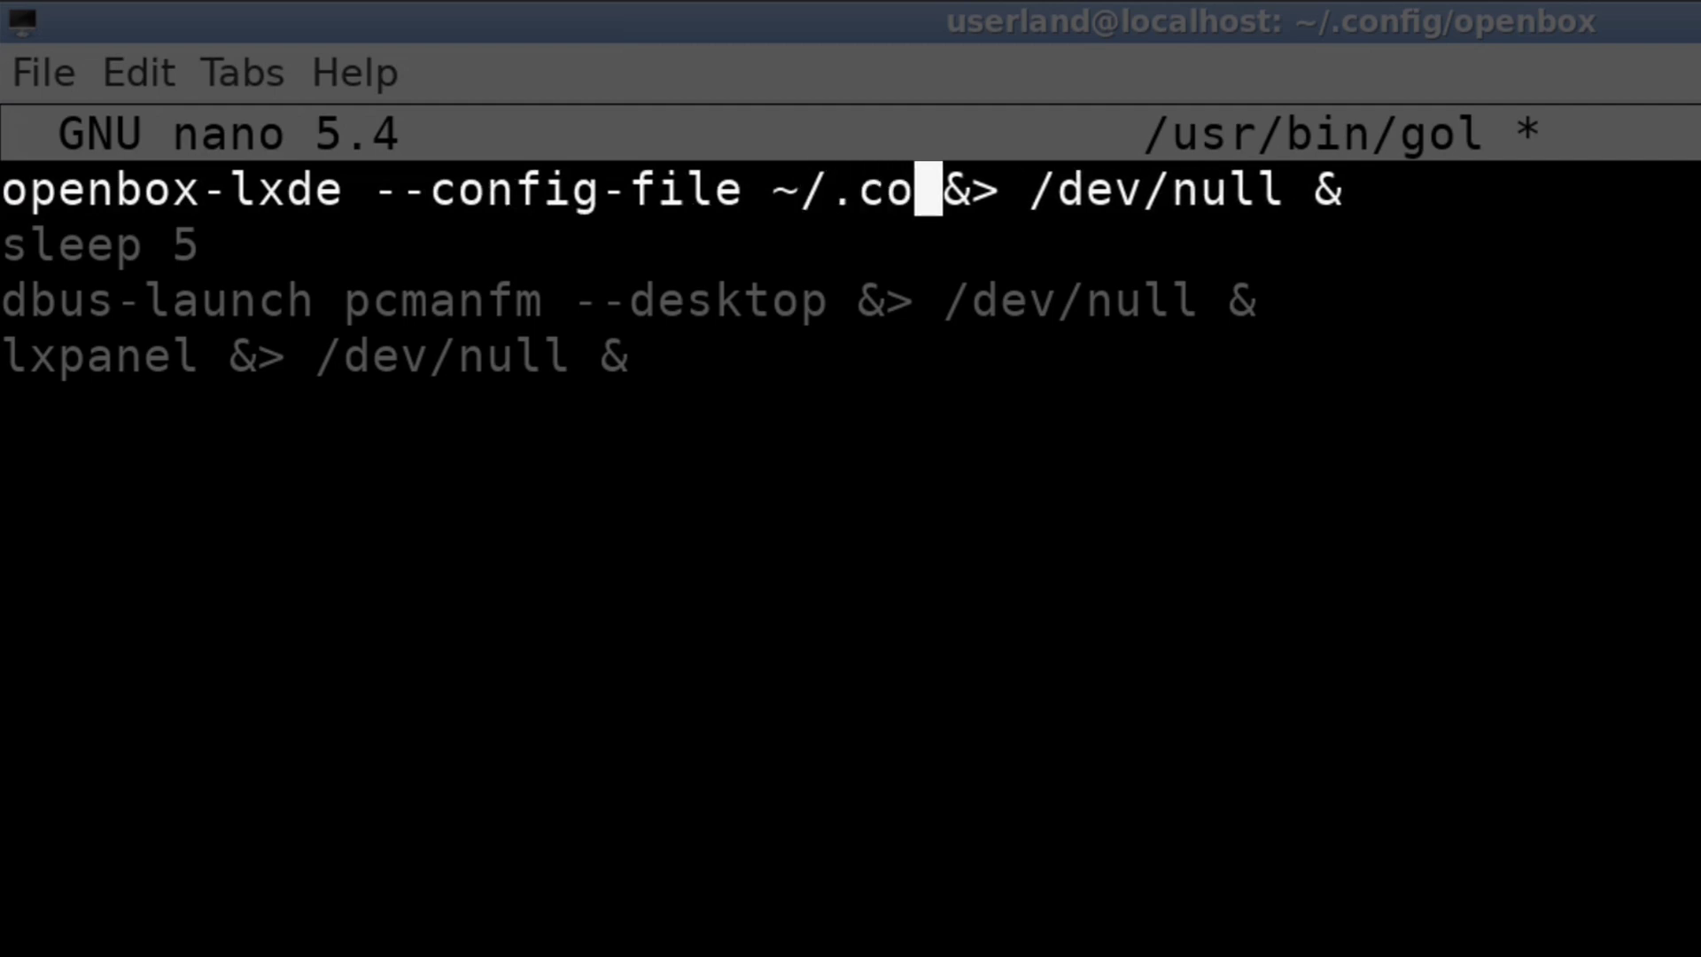
{"action": "type", "text": "openbox/r"}
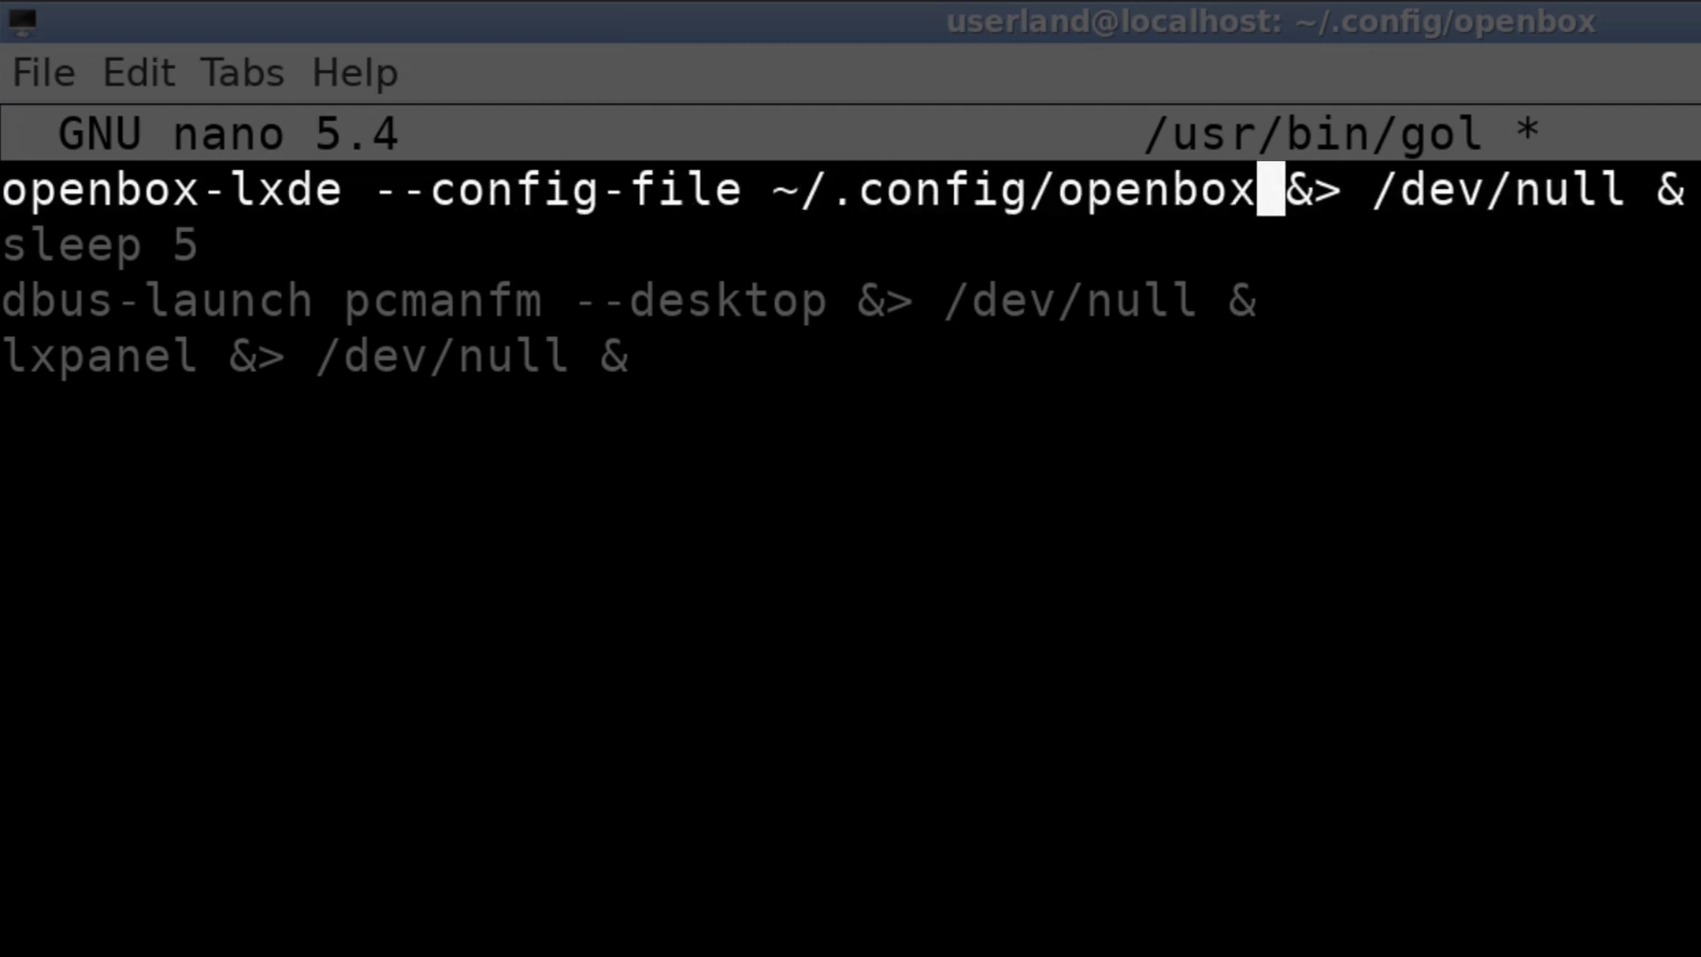
{"action": "type", "text": "c.xml"}
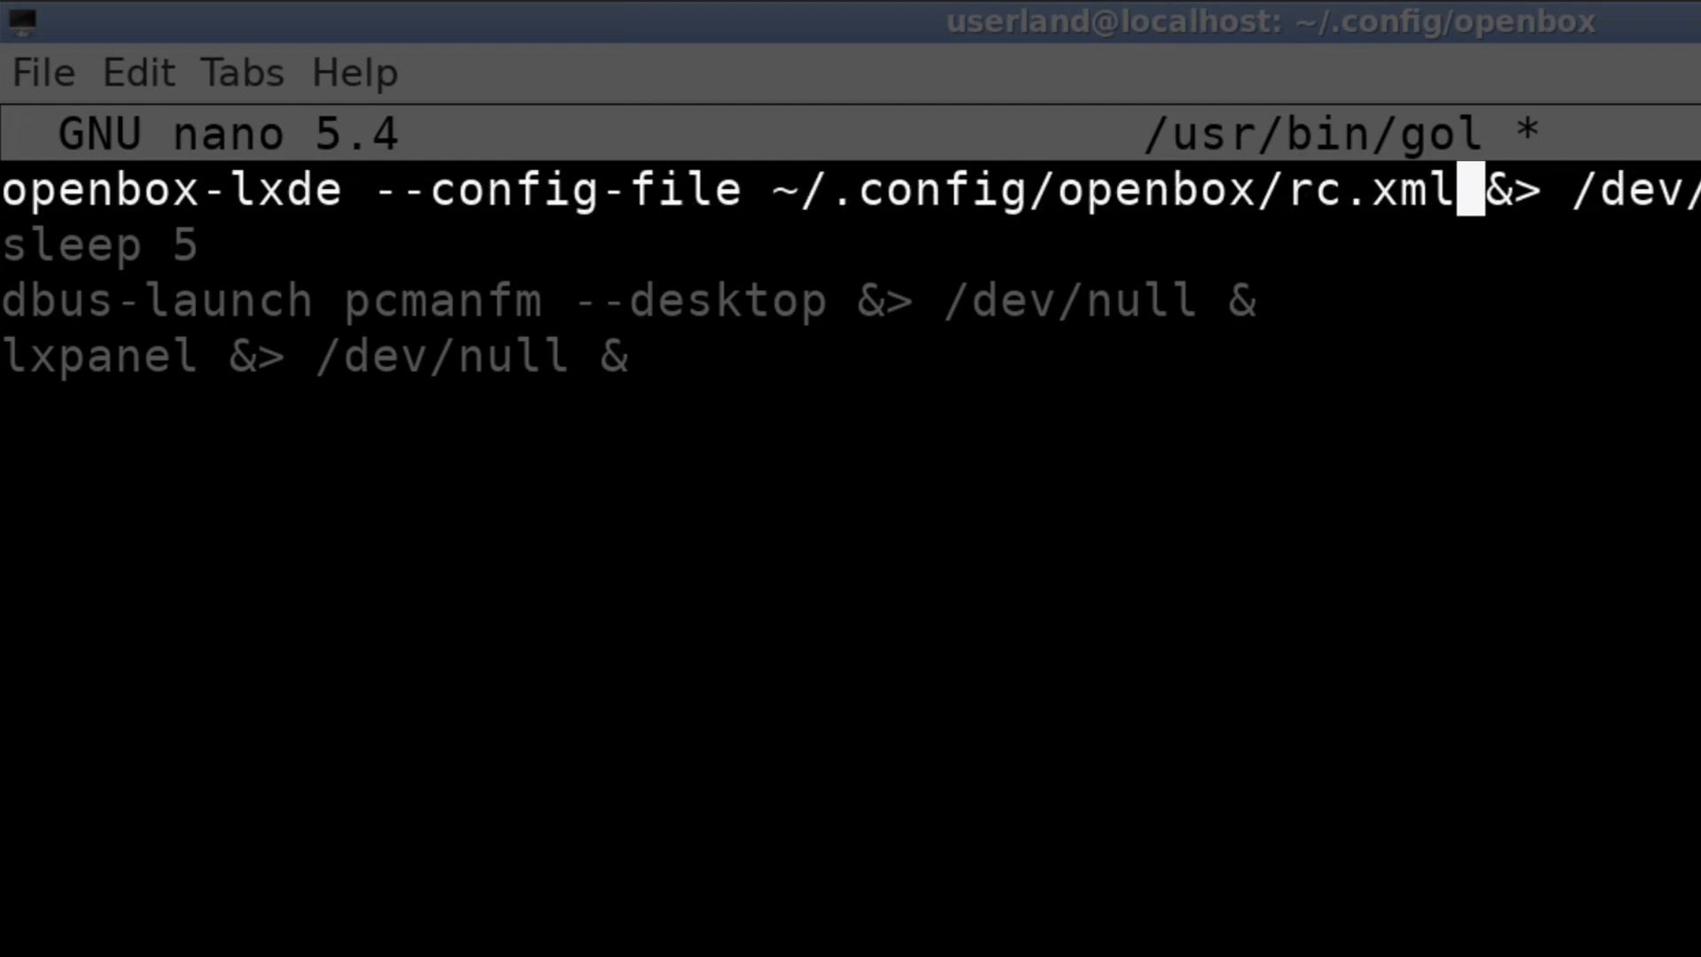
Save /usr/bin/gol under the same name and exit nano.
{"action": "key", "text": "ctrl+o"}
{"action": "key", "text": "Return"}
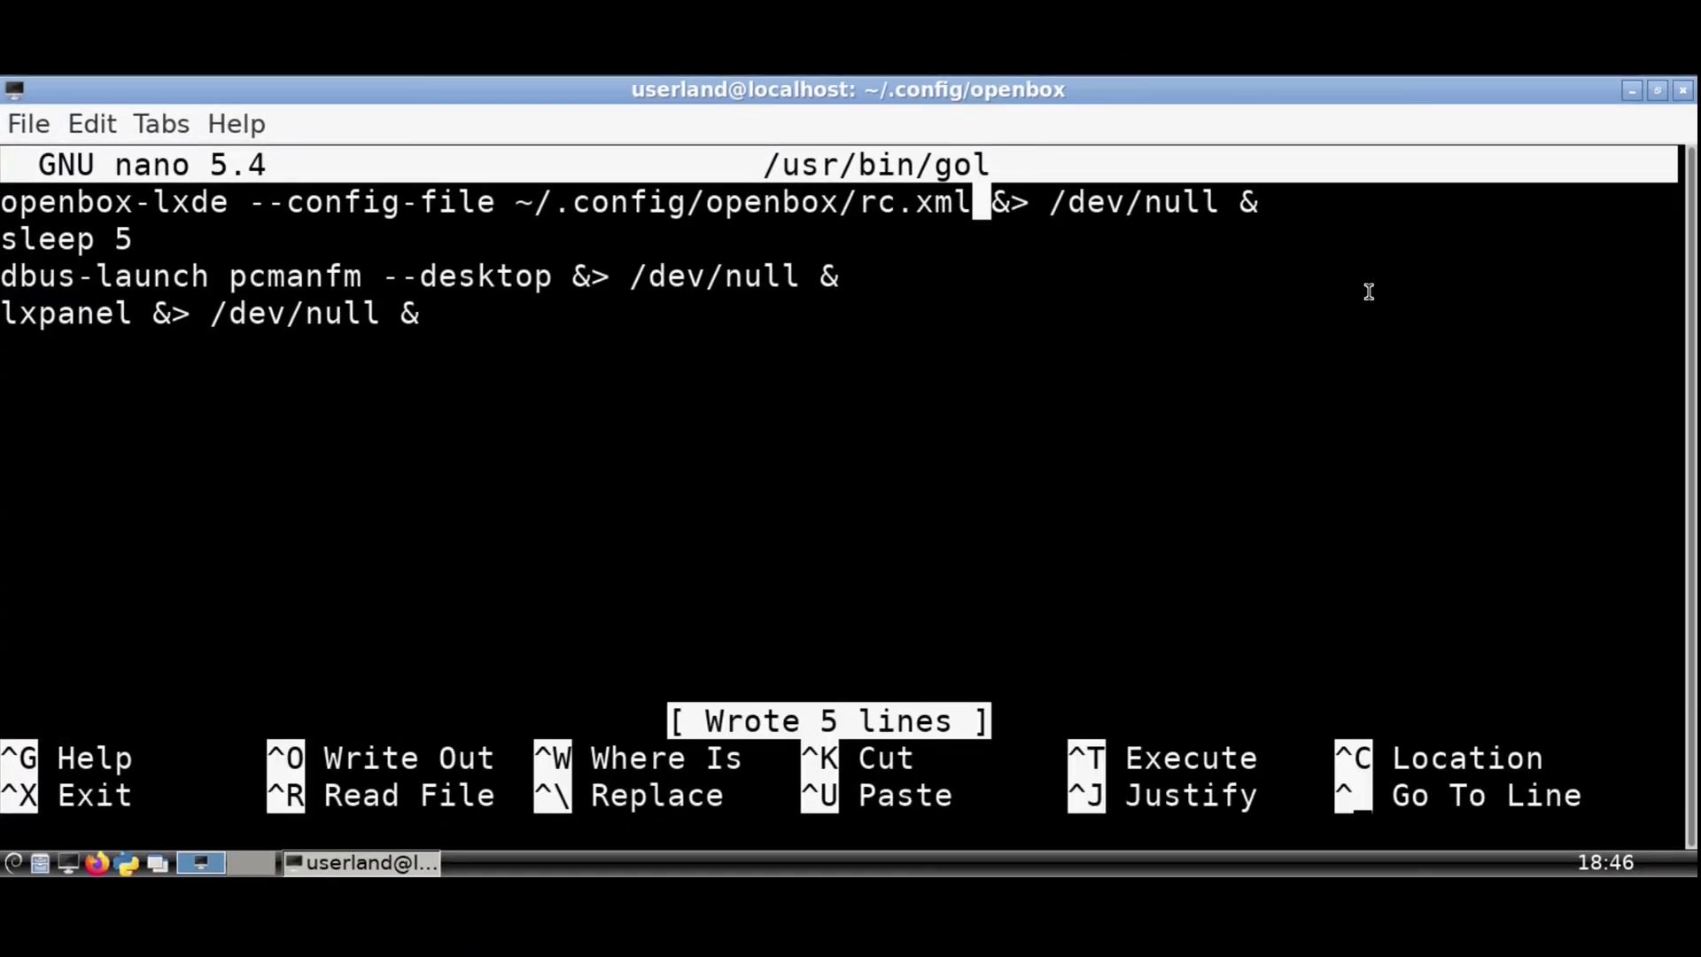
{"action": "key", "text": "ctrl+x"}
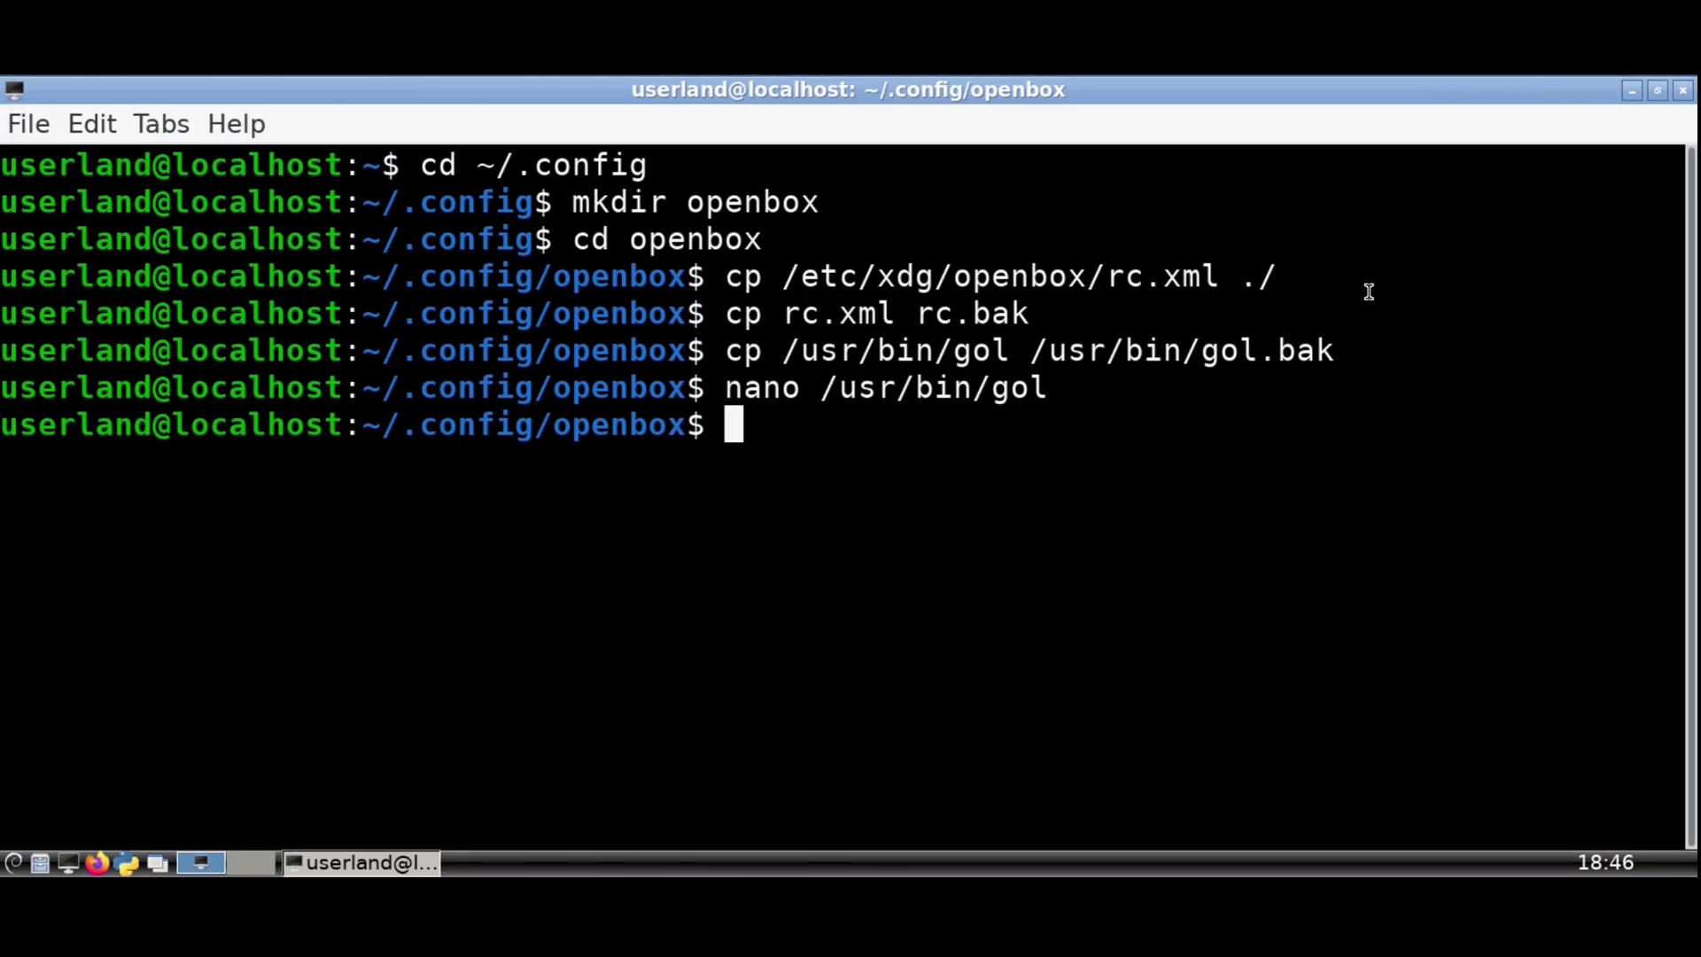
Exit the terminal and disconnect from the VNC remote desktop.
{"action": "type", "text": "exit"}
{"action": "key", "text": "Return"}
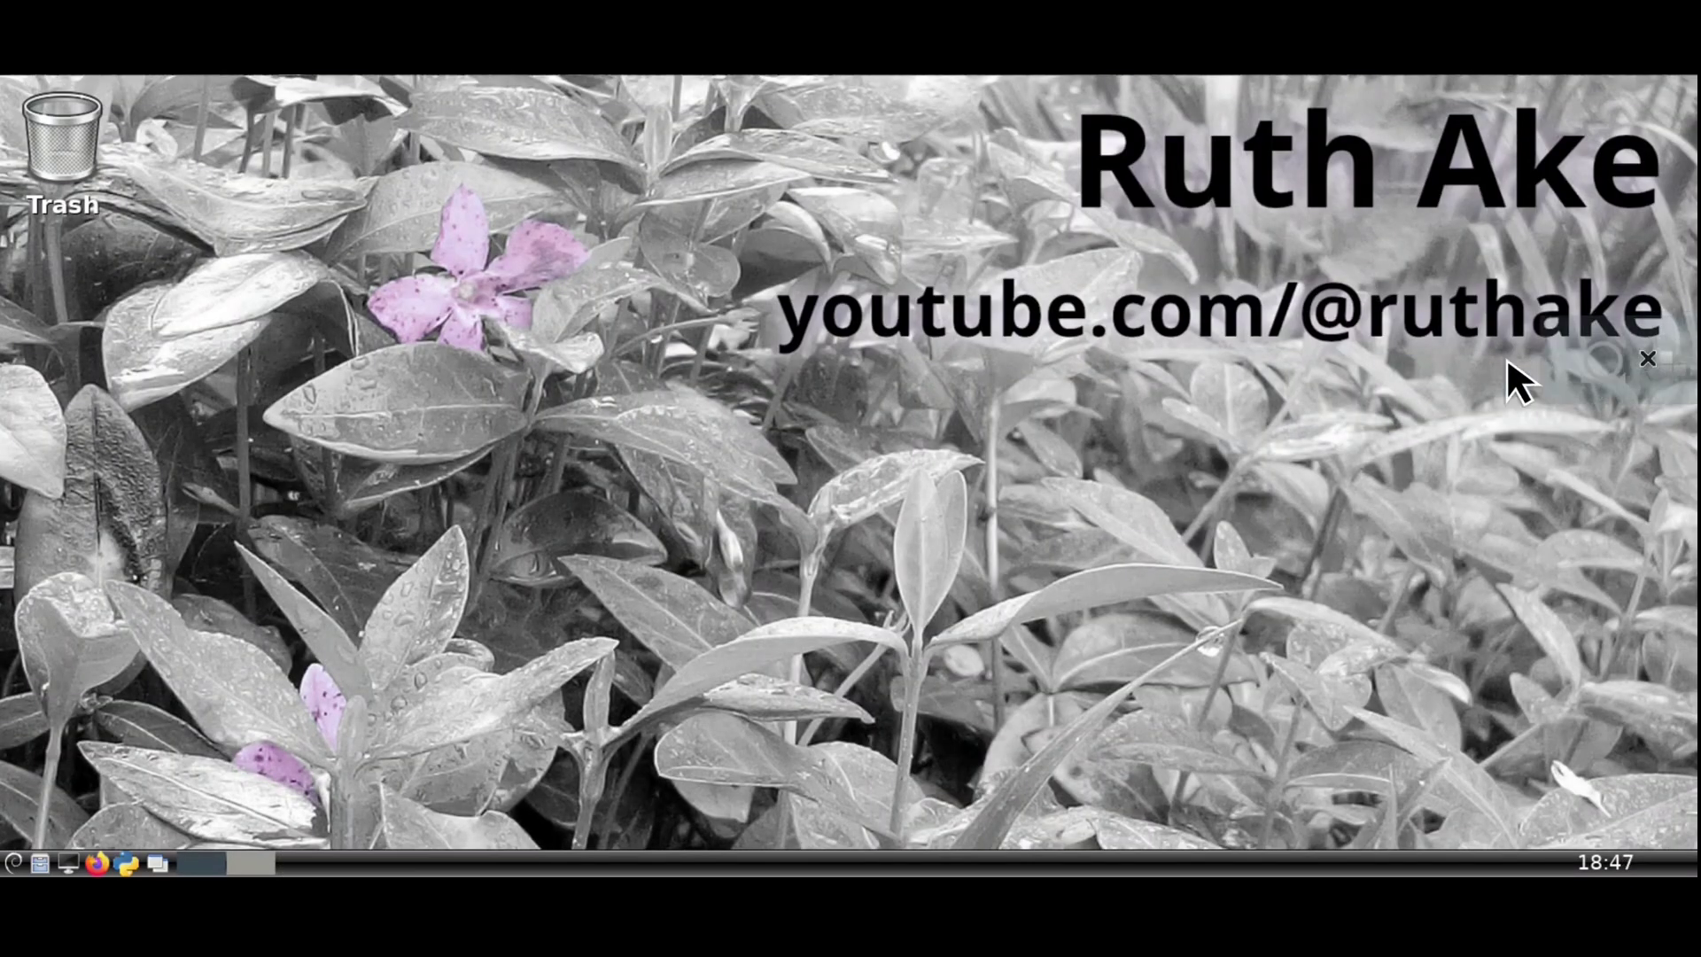
{"action": "left_click", "coordinate": [1563, 365]}
{"action": "left_click", "coordinate": [1454, 623]}
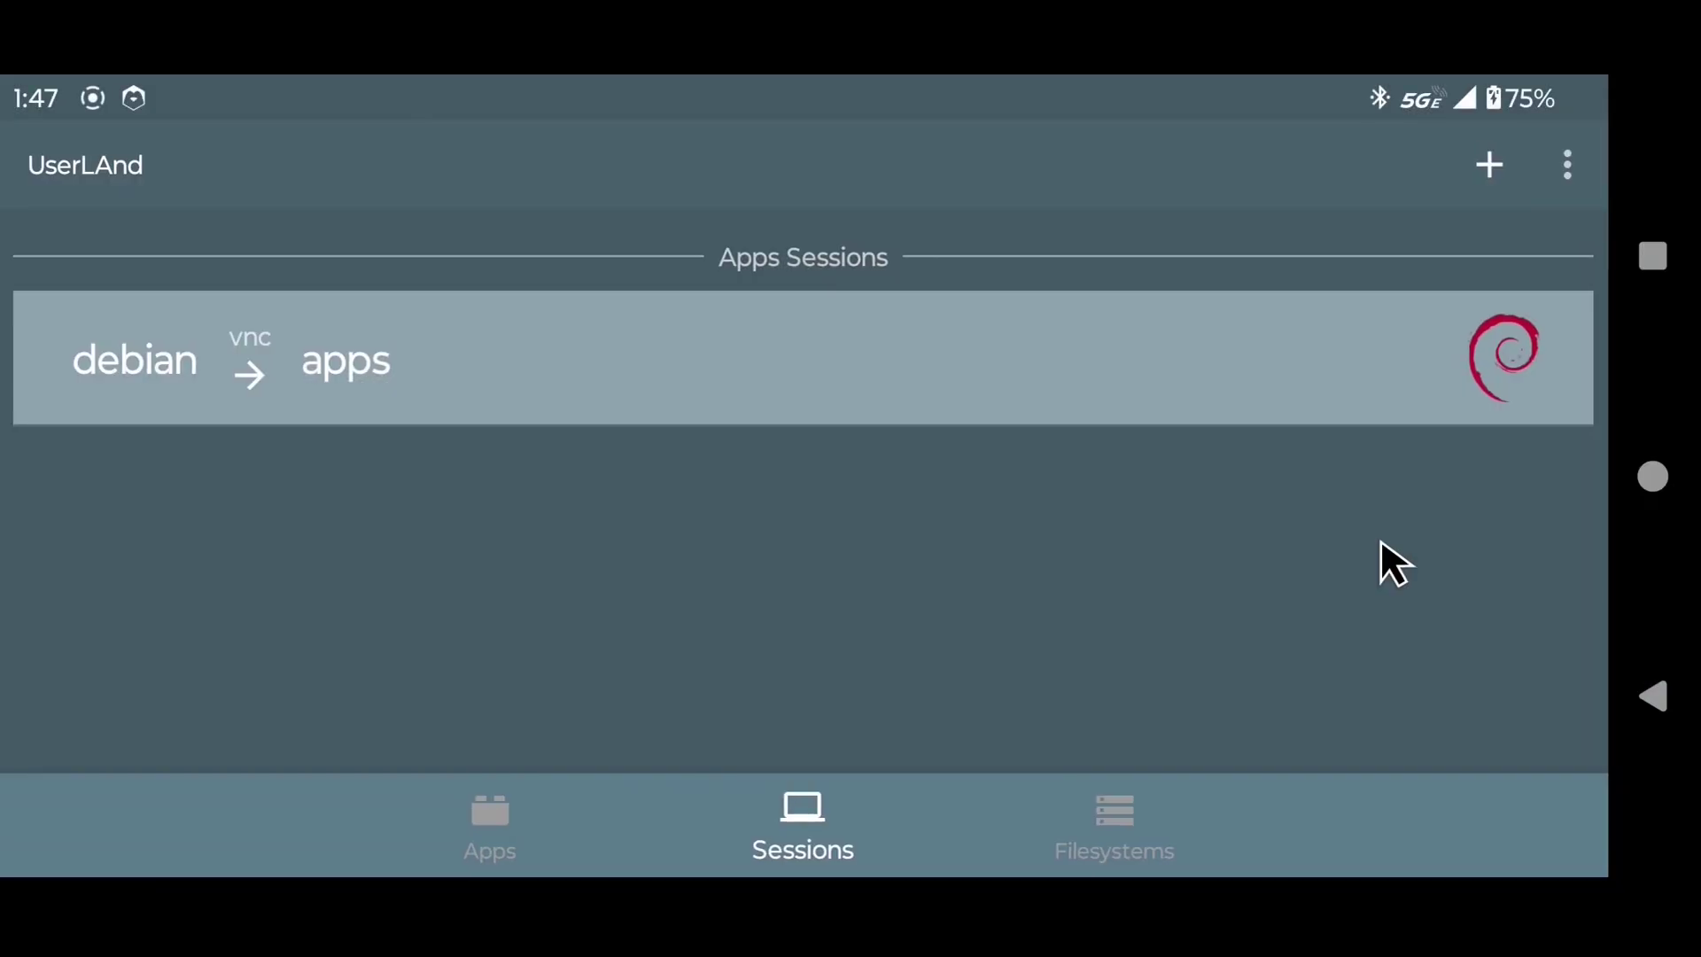
Stop the debian session in UserLAnd and start it again.
{"action": "left_click", "coordinate": [1193, 390]}
{"action": "left_click", "coordinate": [1386, 455]}
{"action": "left_click", "coordinate": [922, 405]}
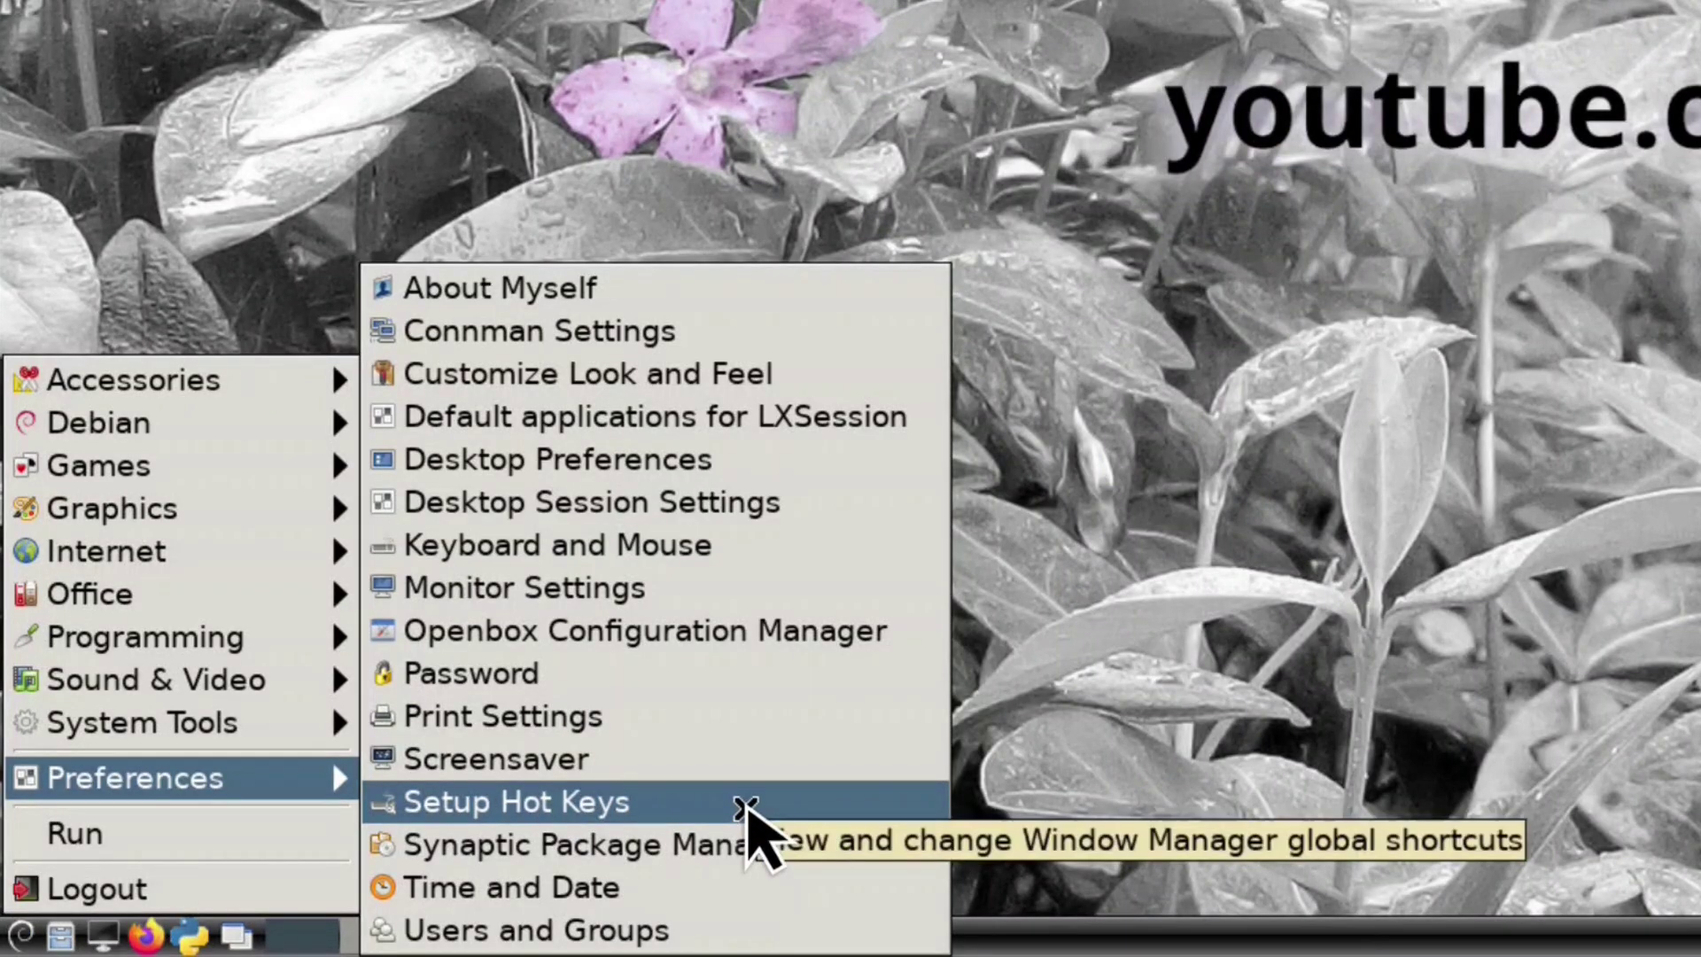
Launch Setup Hot Keys maximized, showing the Programs shortcut list.
{"action": "left_click", "coordinate": [747, 806]}
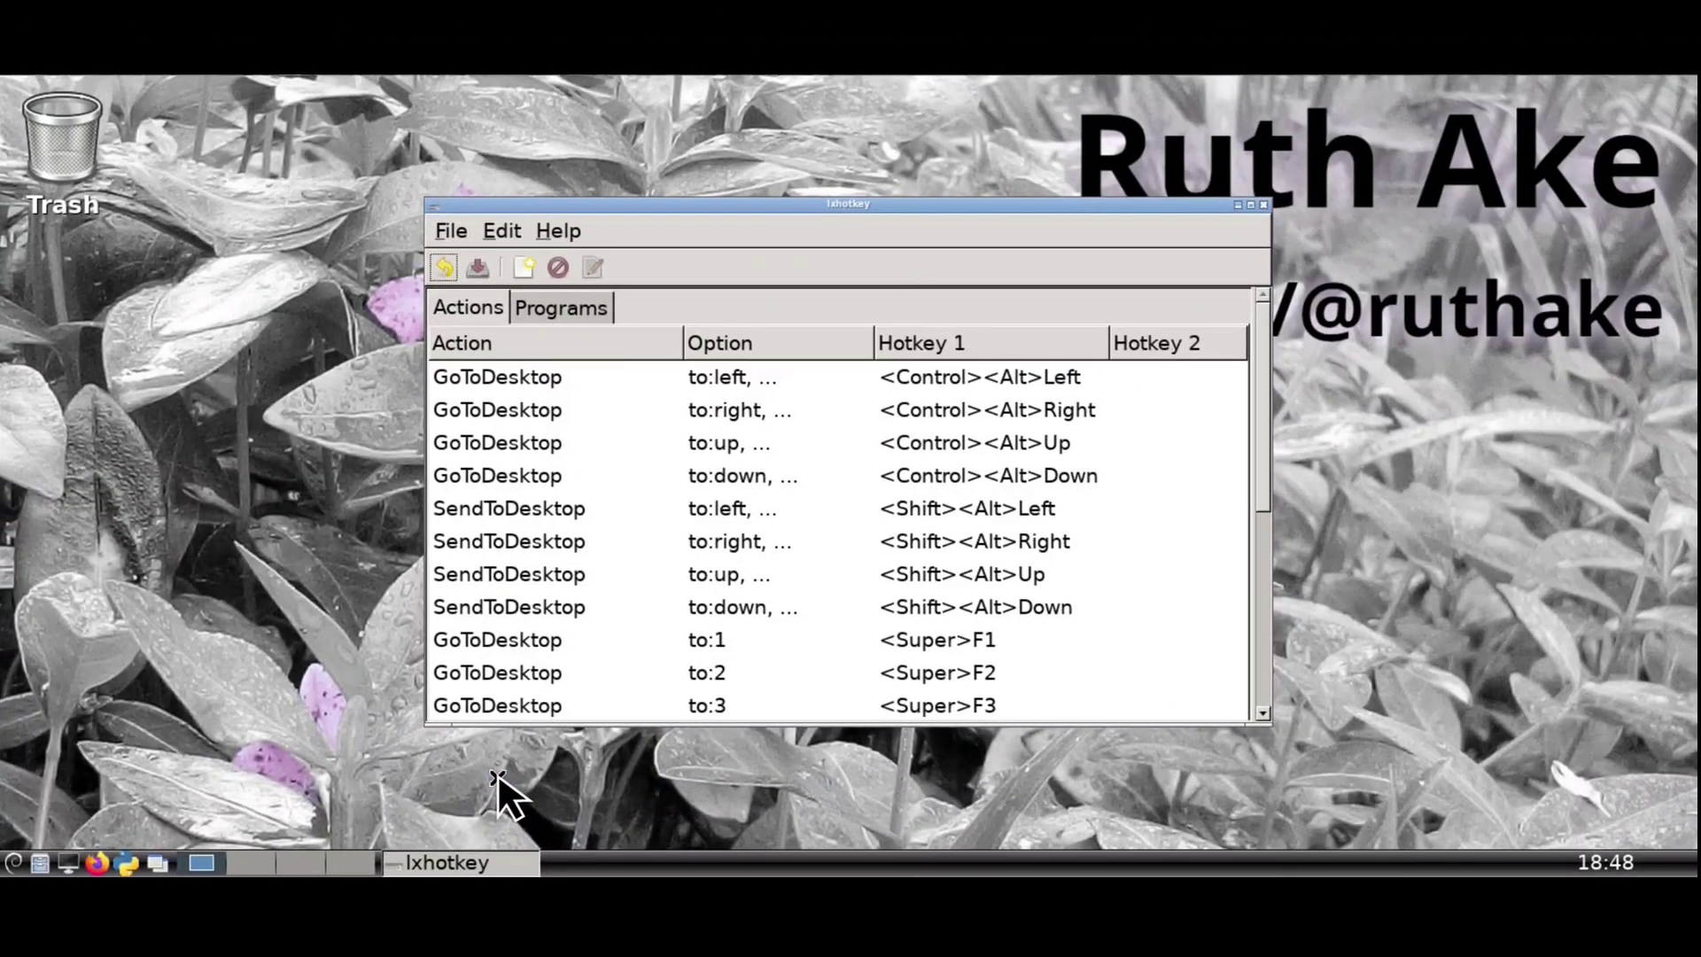
{"action": "left_click", "coordinate": [1251, 205]}
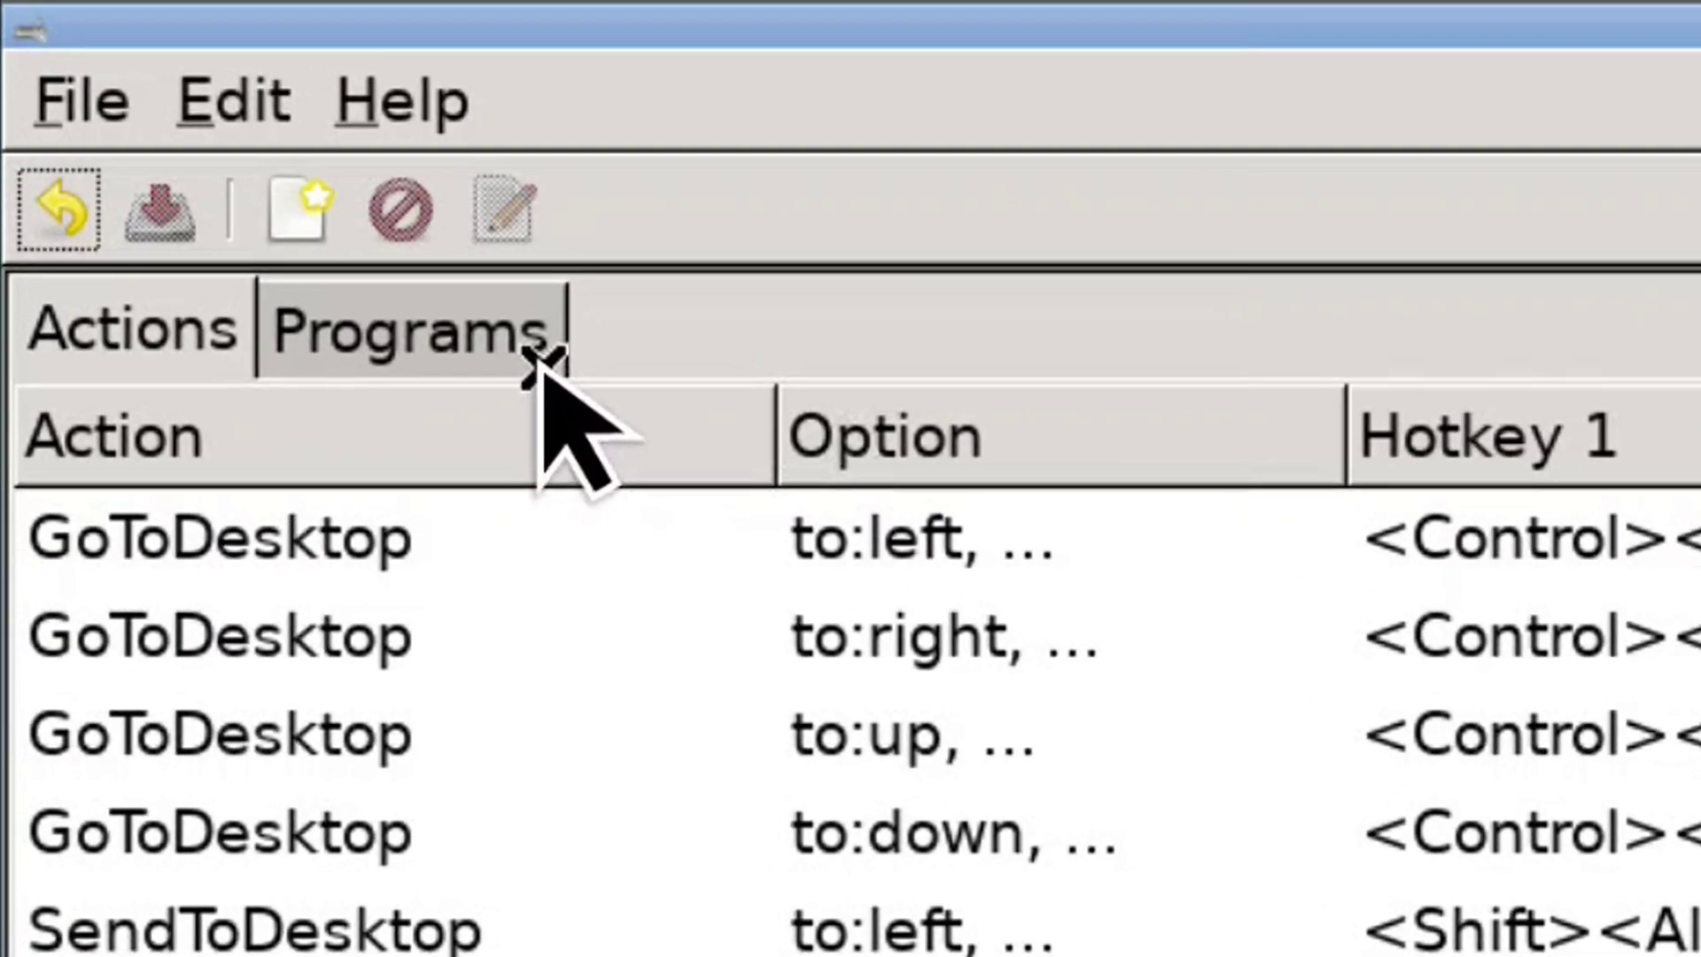
{"action": "left_click", "coordinate": [540, 368]}
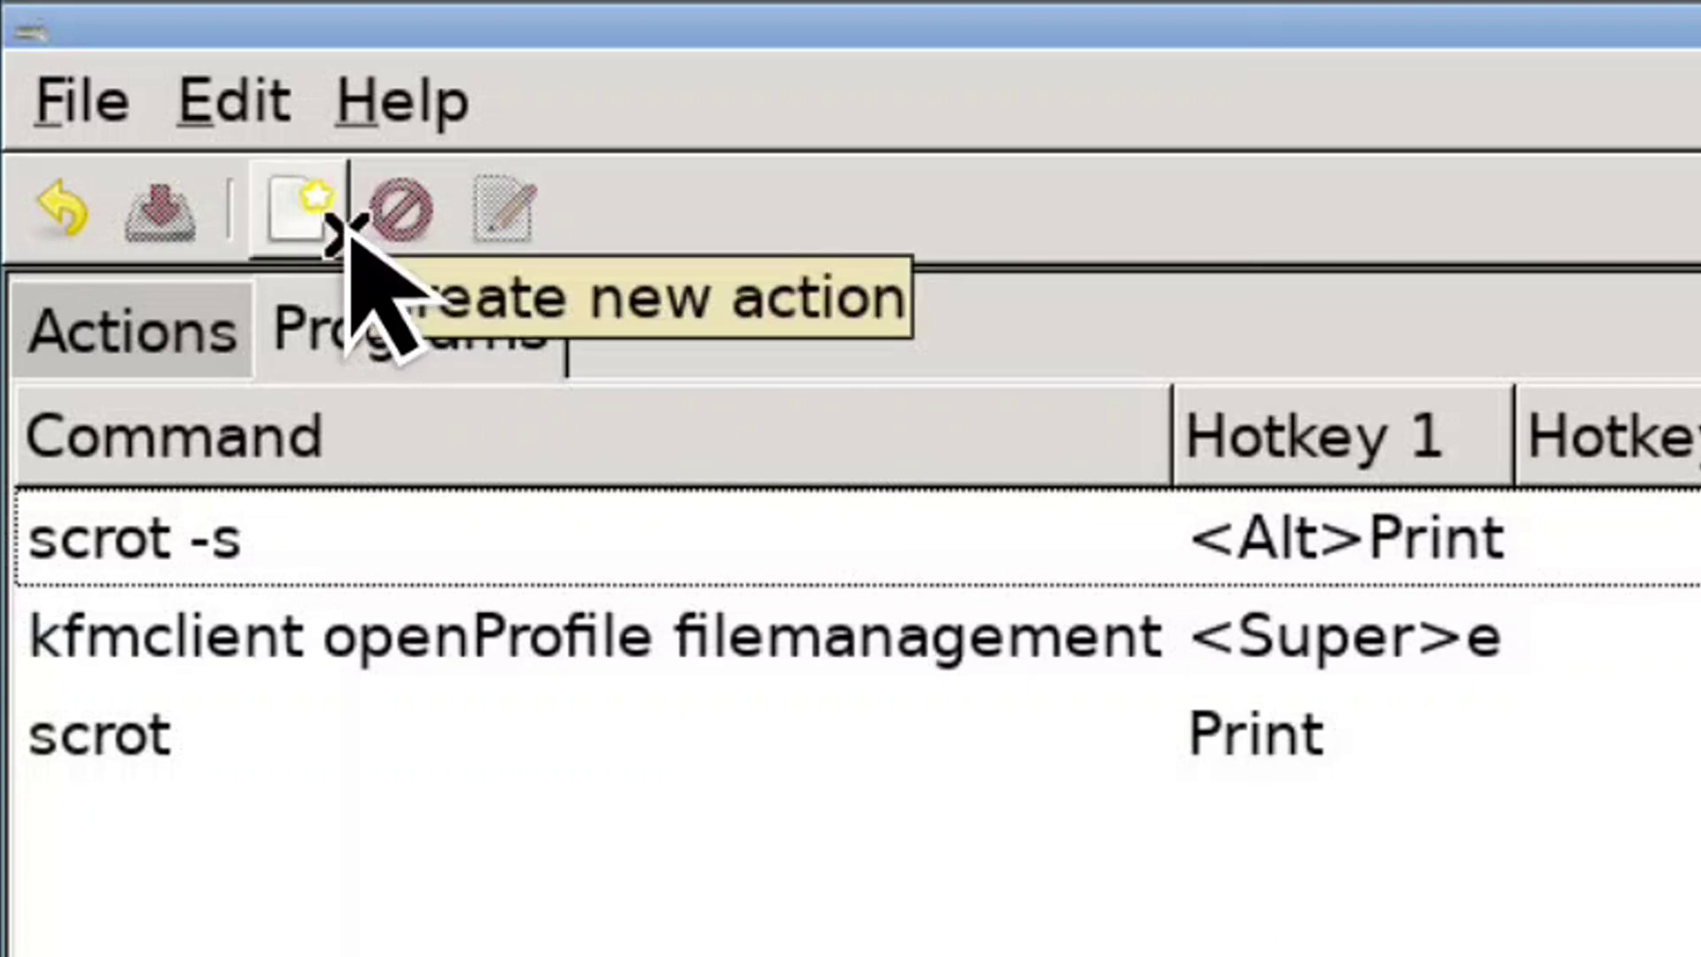
Add and save a Ctrl+Alt+T shortcut running lxterminal, then test it.
{"action": "left_click", "coordinate": [301, 209]}
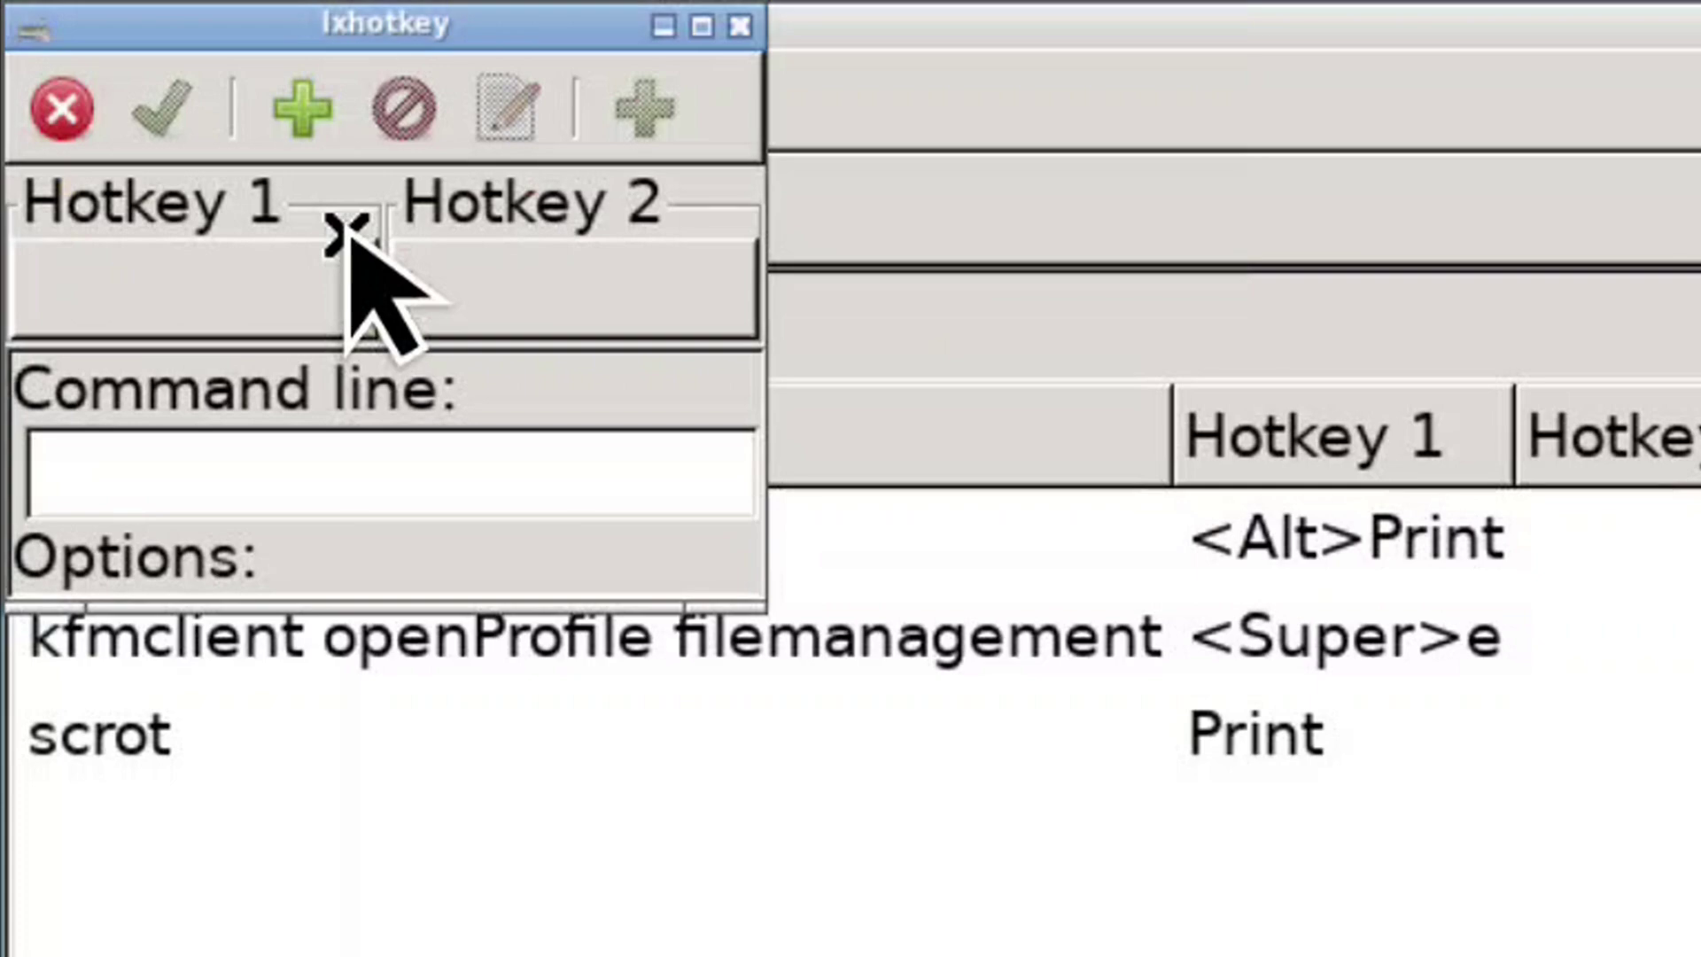
{"action": "left_click", "coordinate": [312, 305]}
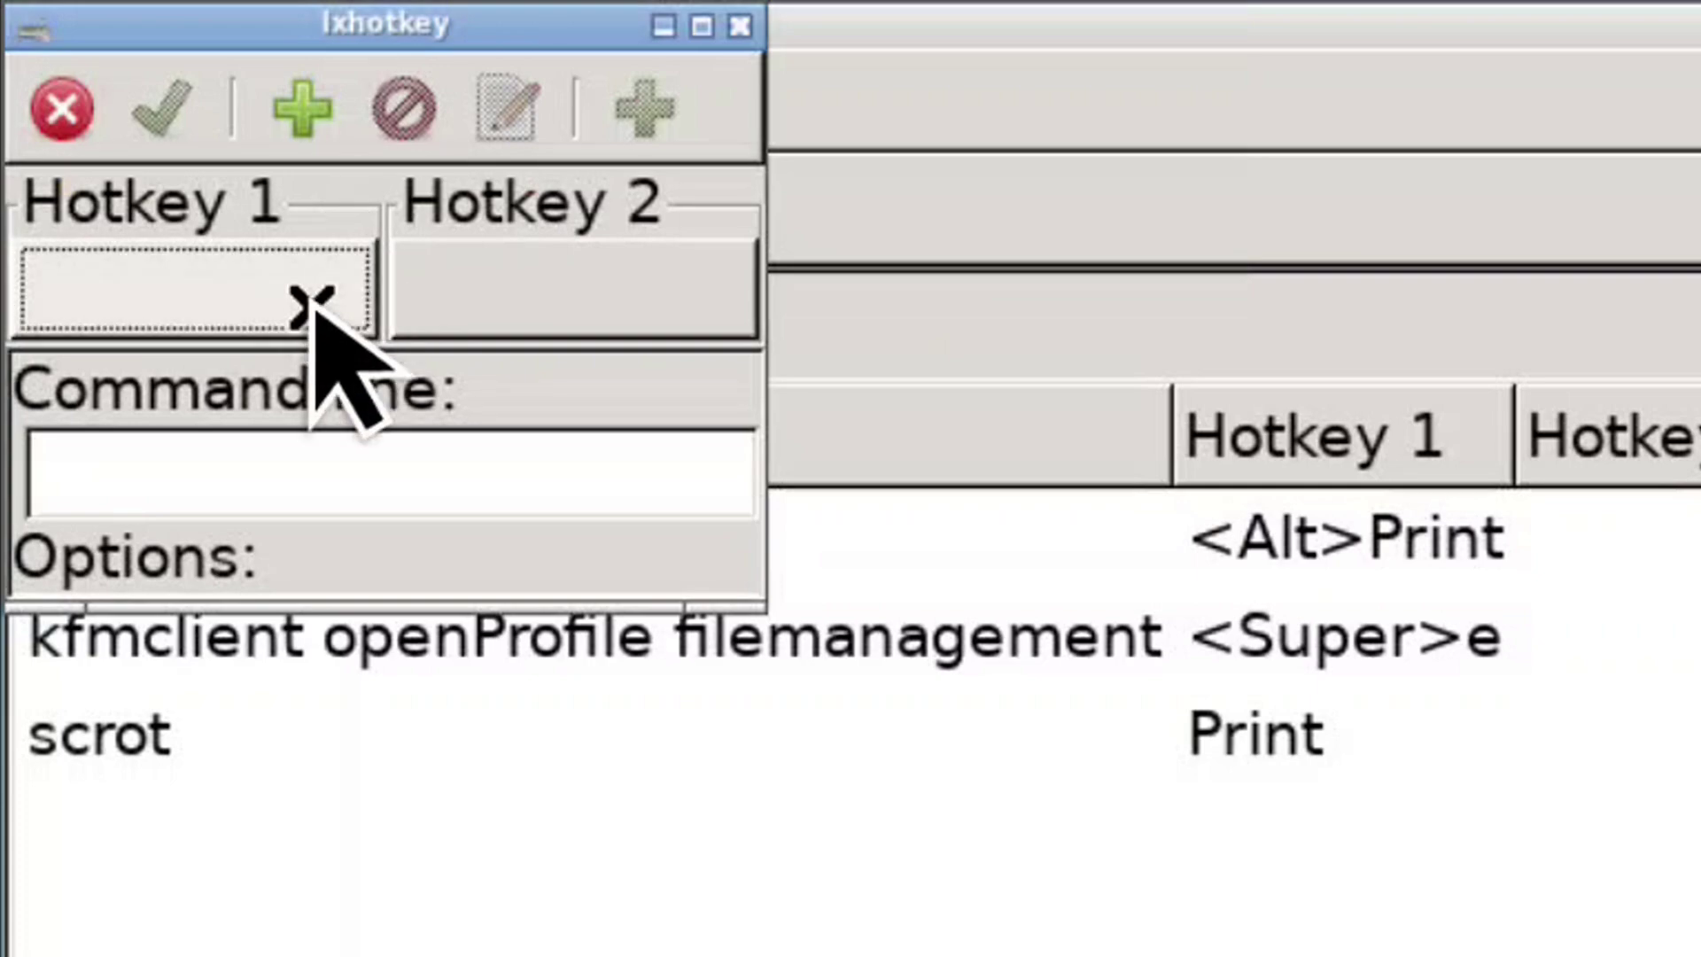
{"action": "key", "text": "ctrl"}
{"action": "key", "text": "ctrl+alt+t"}
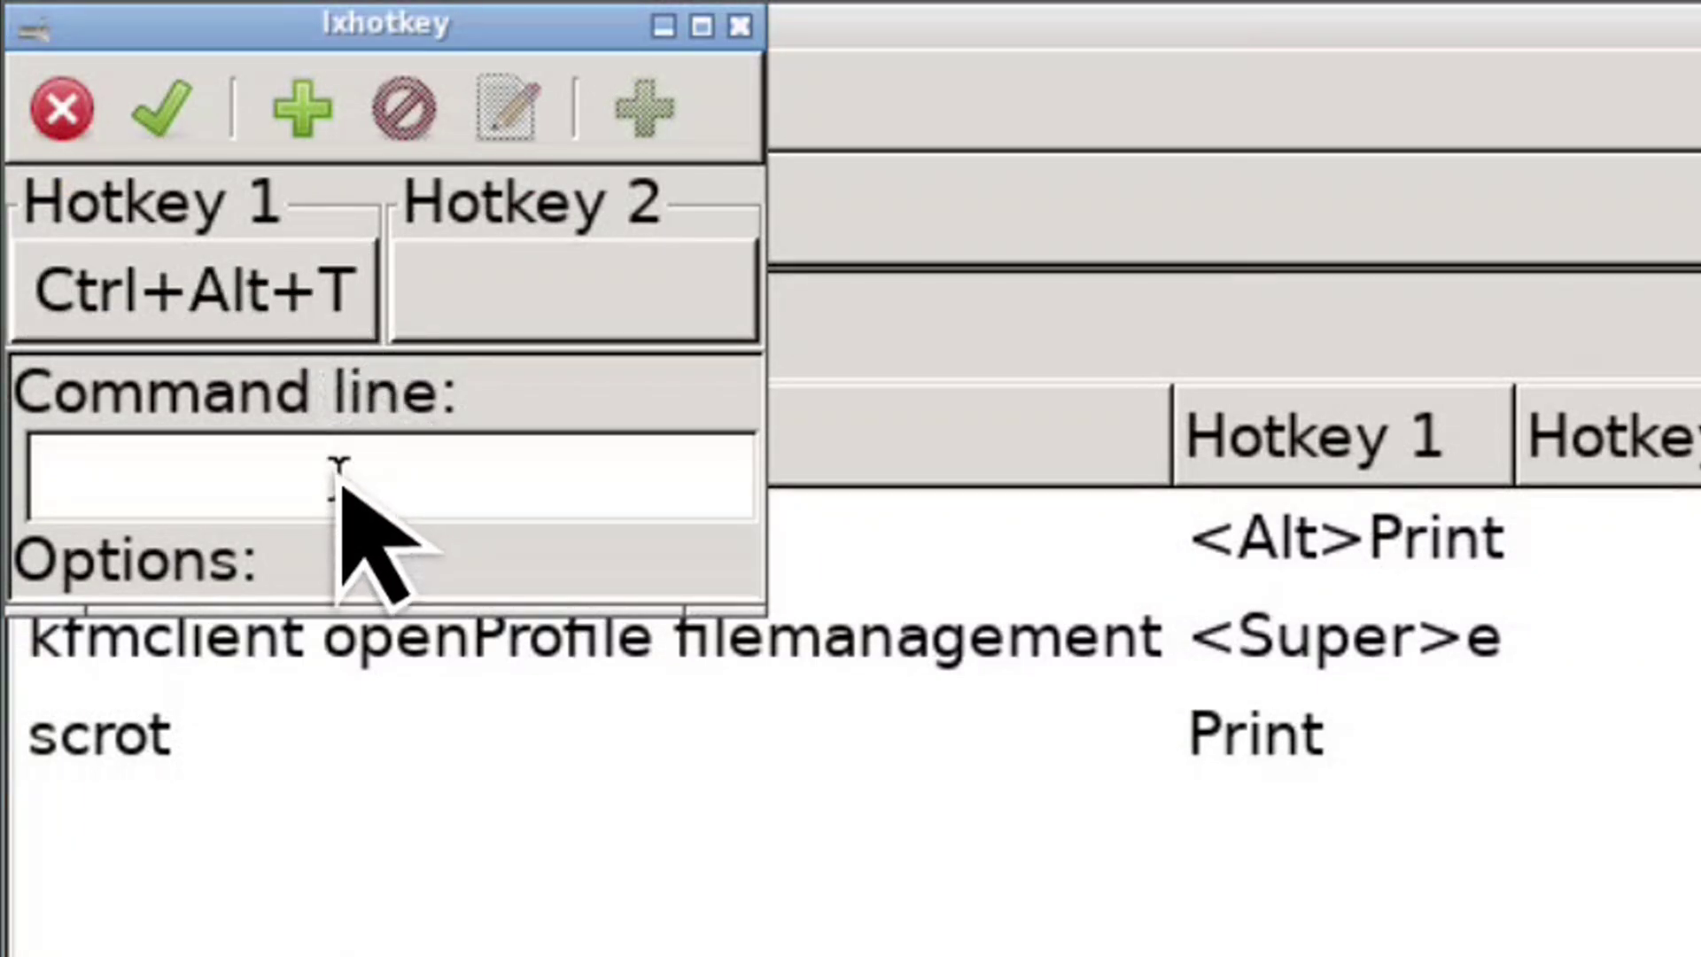
{"action": "type", "text": "lxterminal"}
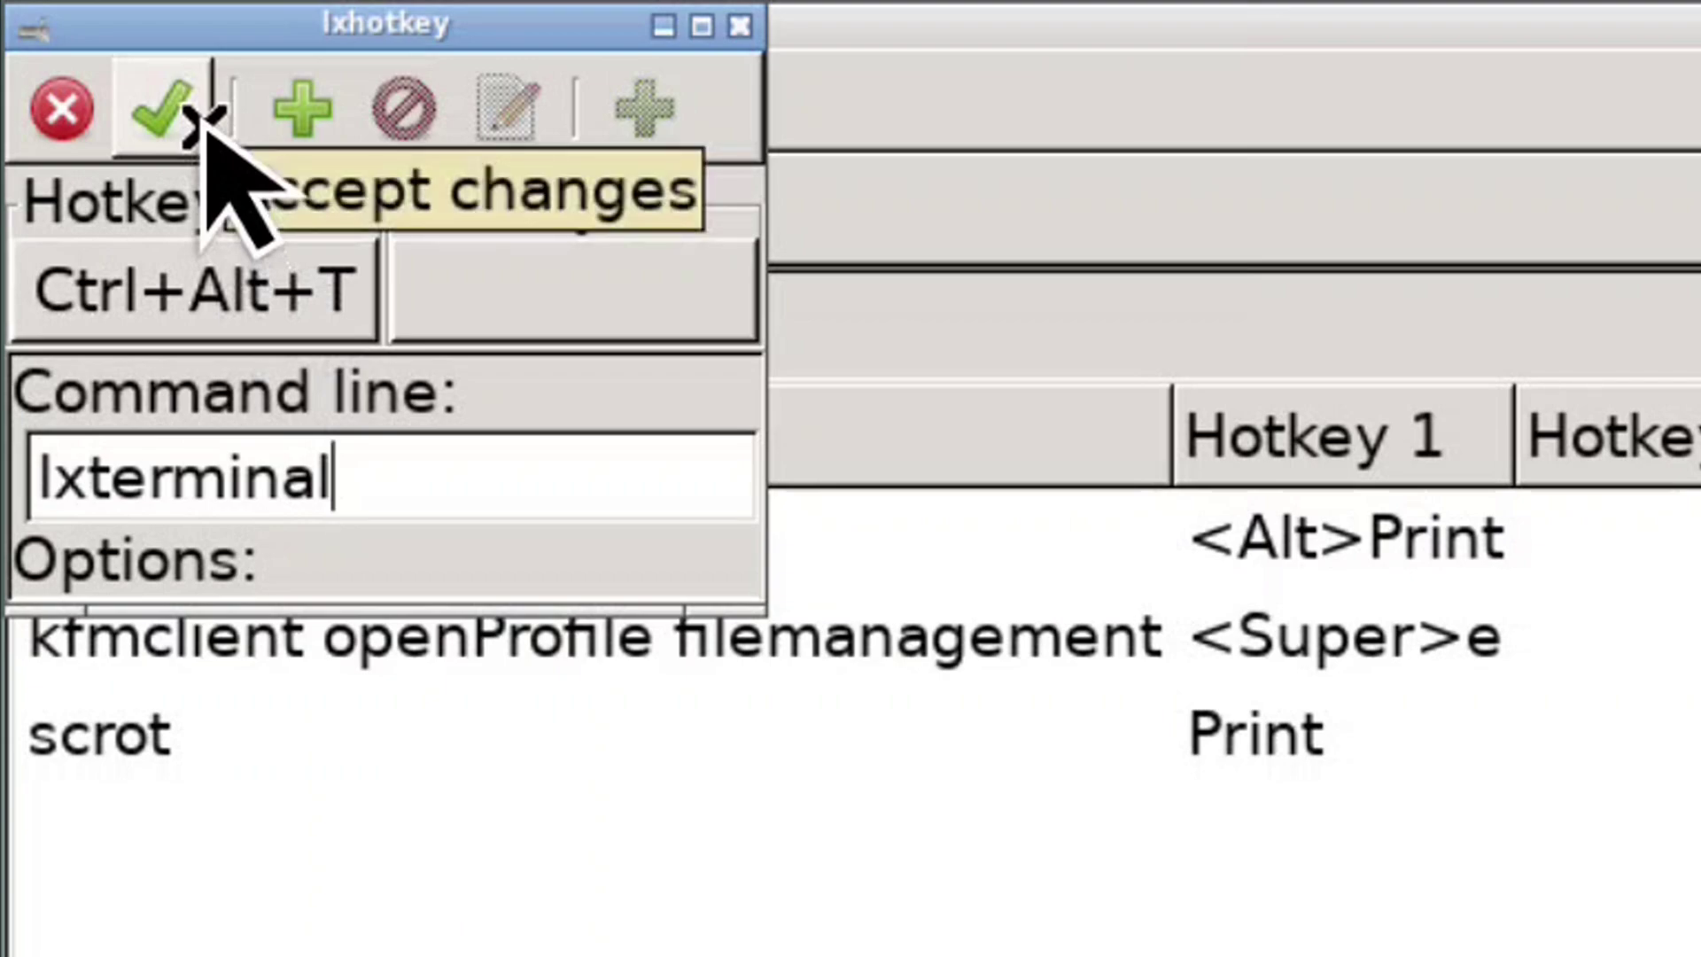
{"action": "left_click", "coordinate": [163, 110]}
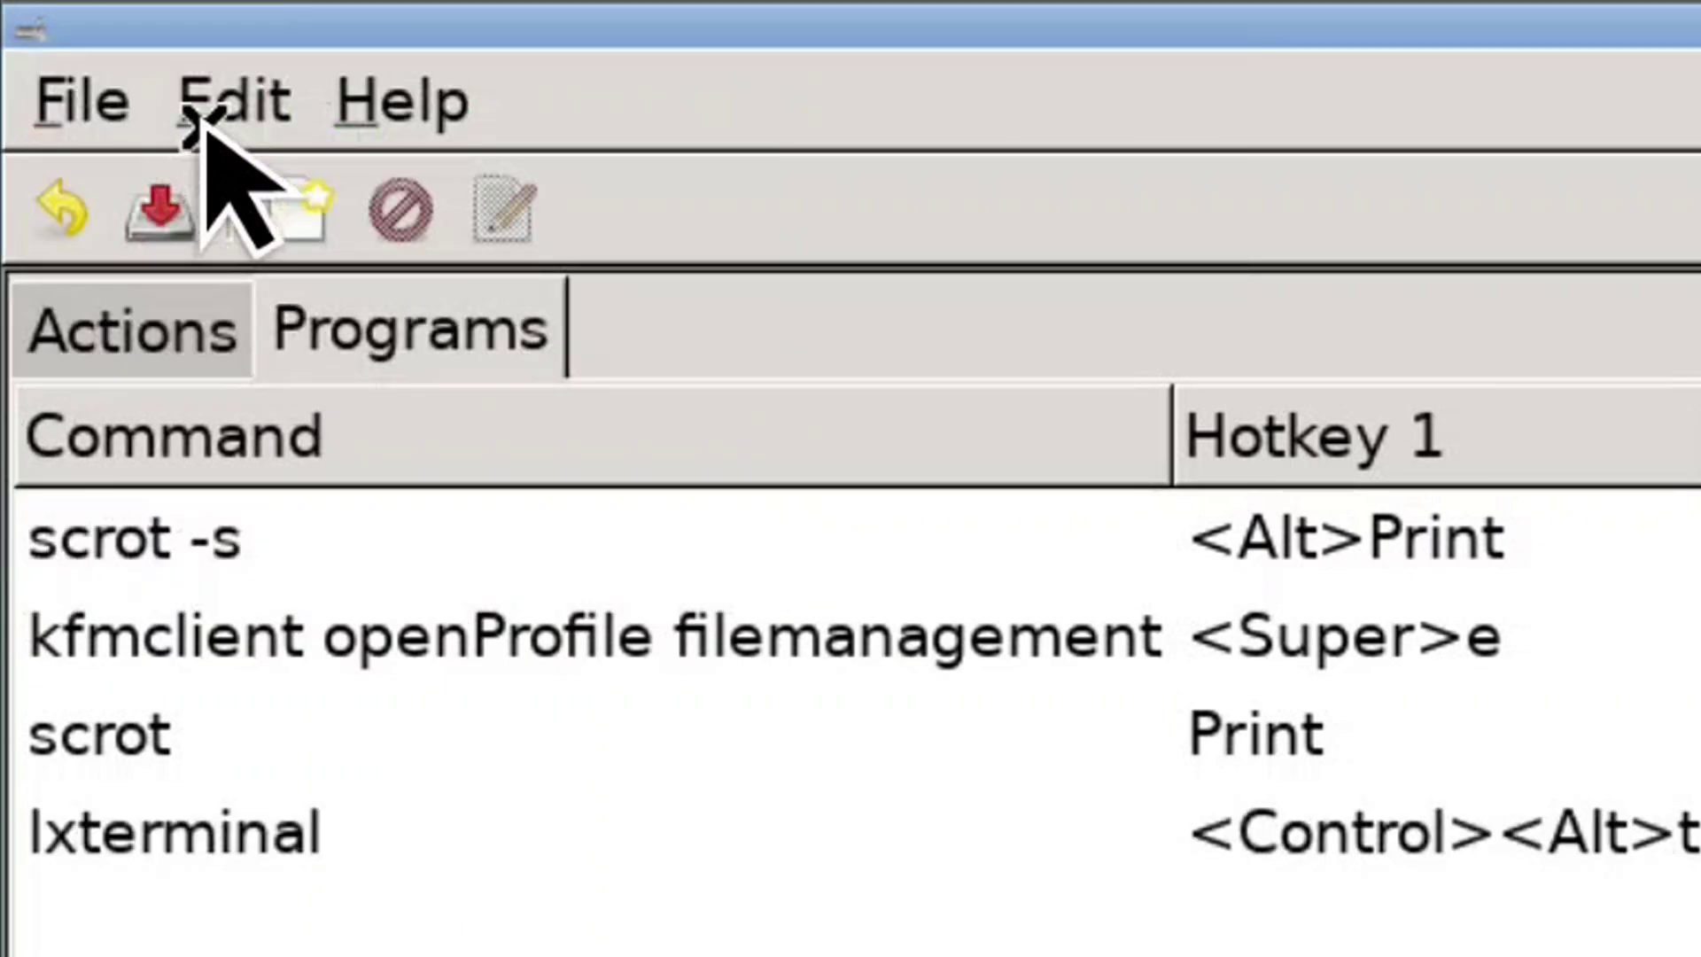
{"action": "left_click", "coordinate": [190, 254]}
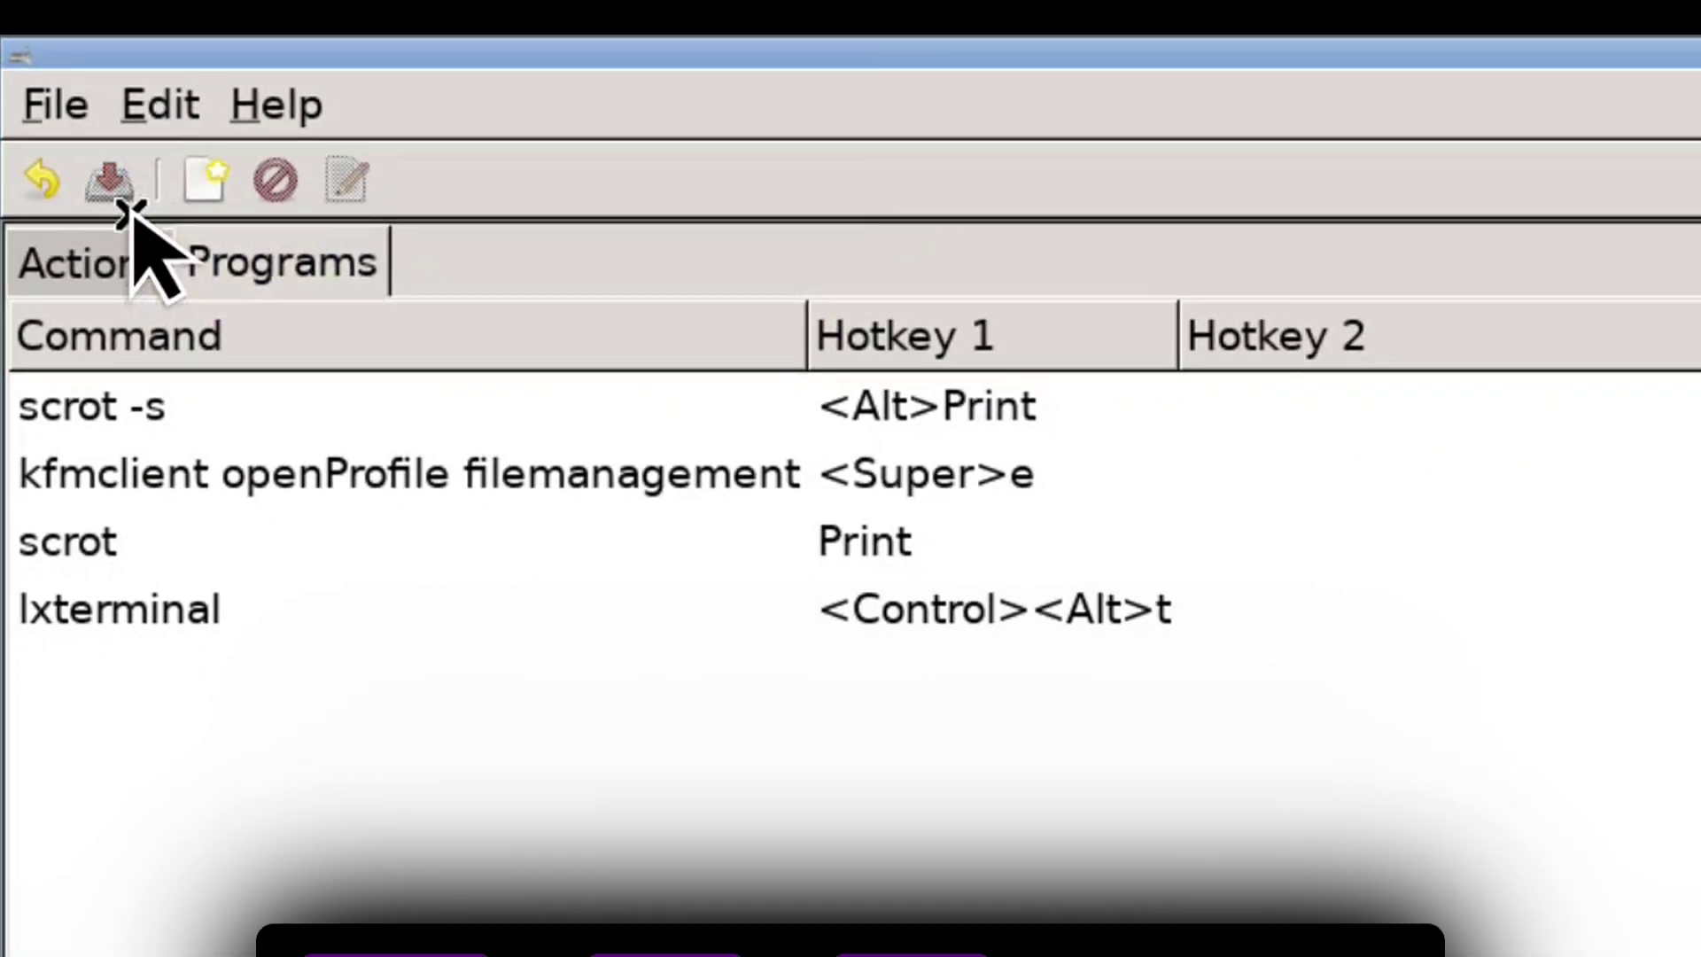
{"action": "key", "text": "ctrl+alt+t"}
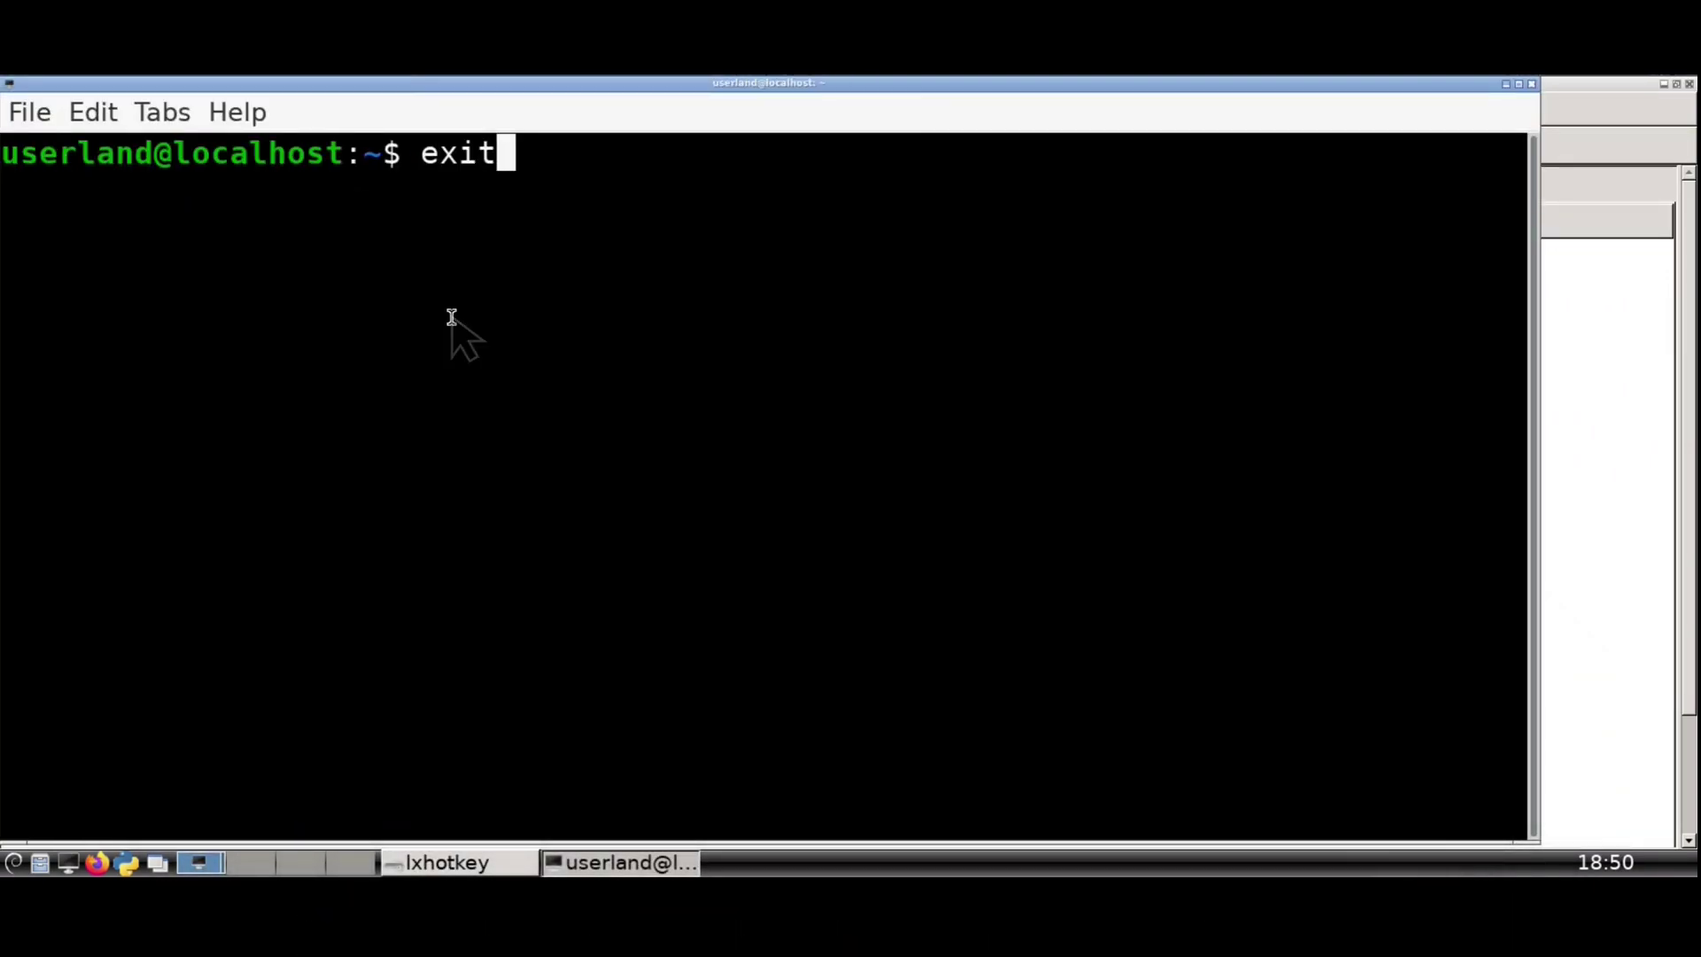
Close the test terminal and start a new window-manager action bound to Alt+F7.
{"action": "key", "text": "Return"}
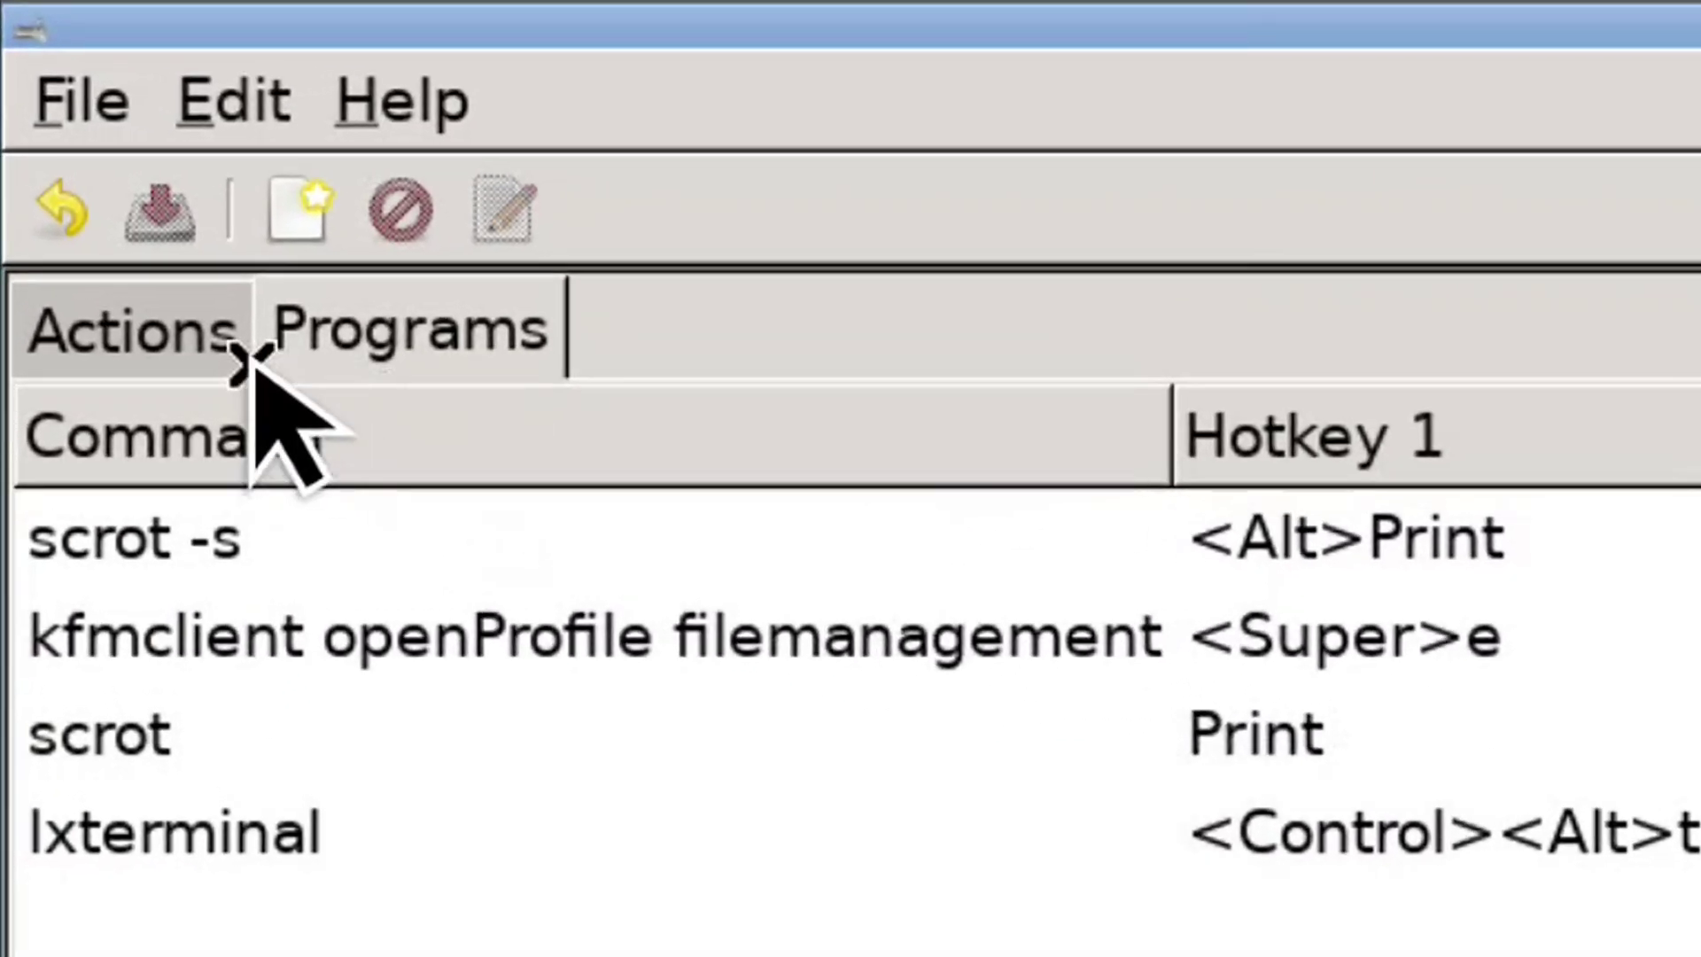
{"action": "left_click", "coordinate": [246, 357]}
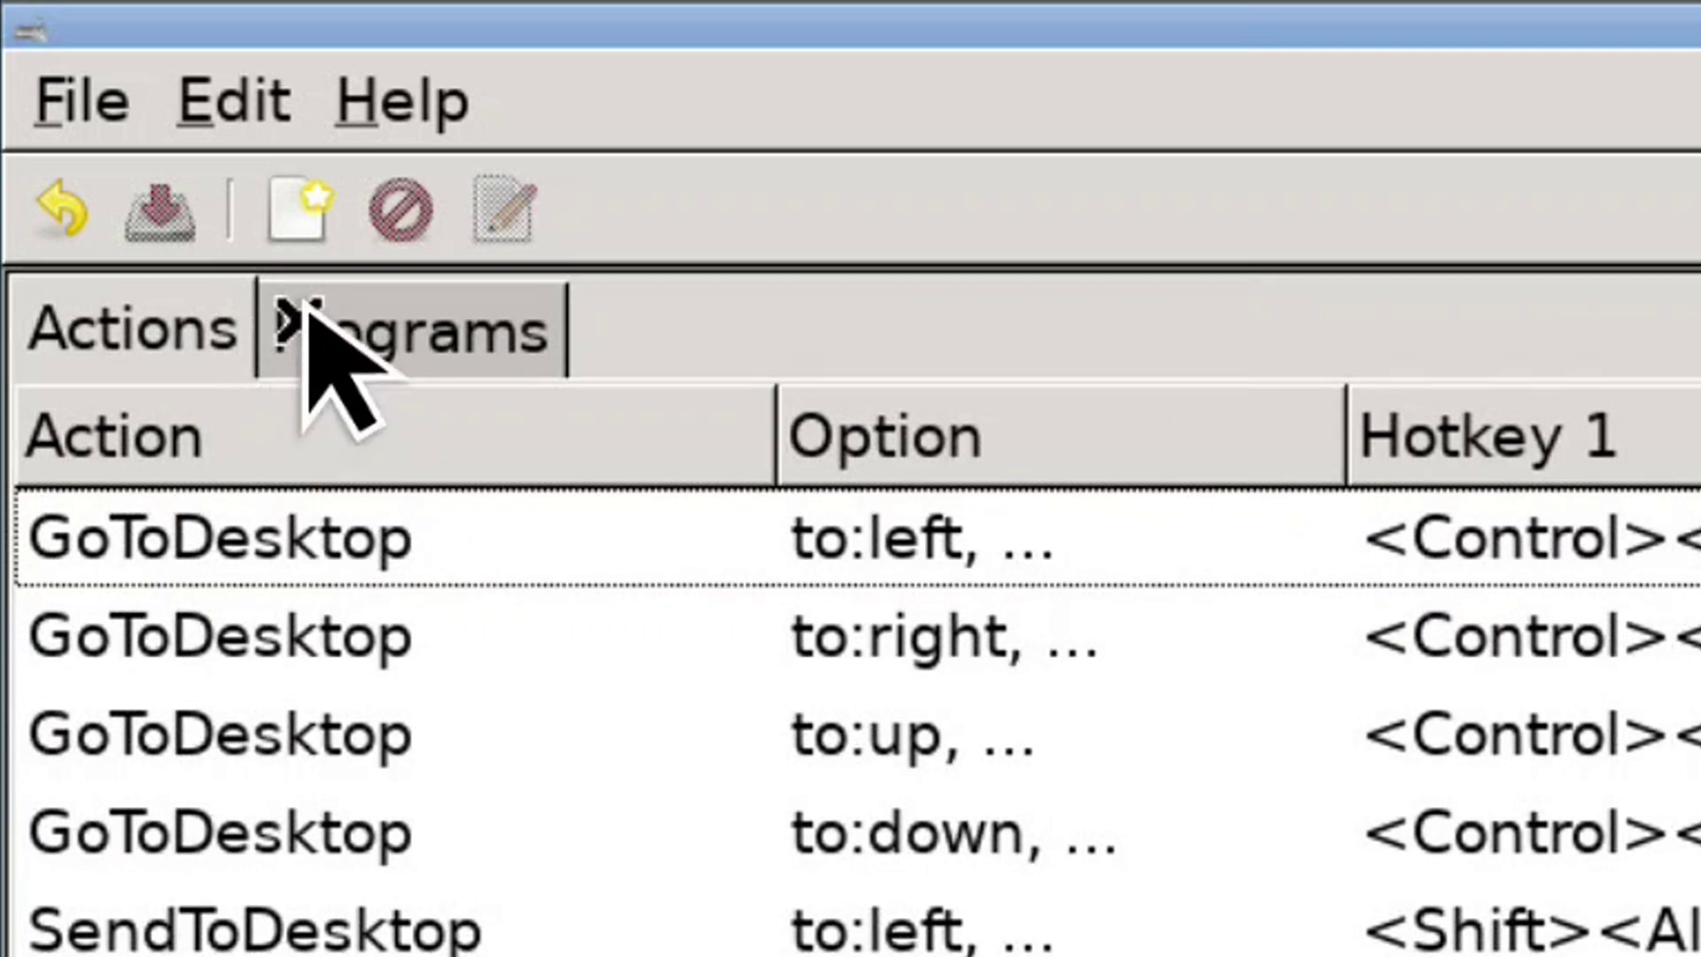
{"action": "left_click", "coordinate": [341, 241]}
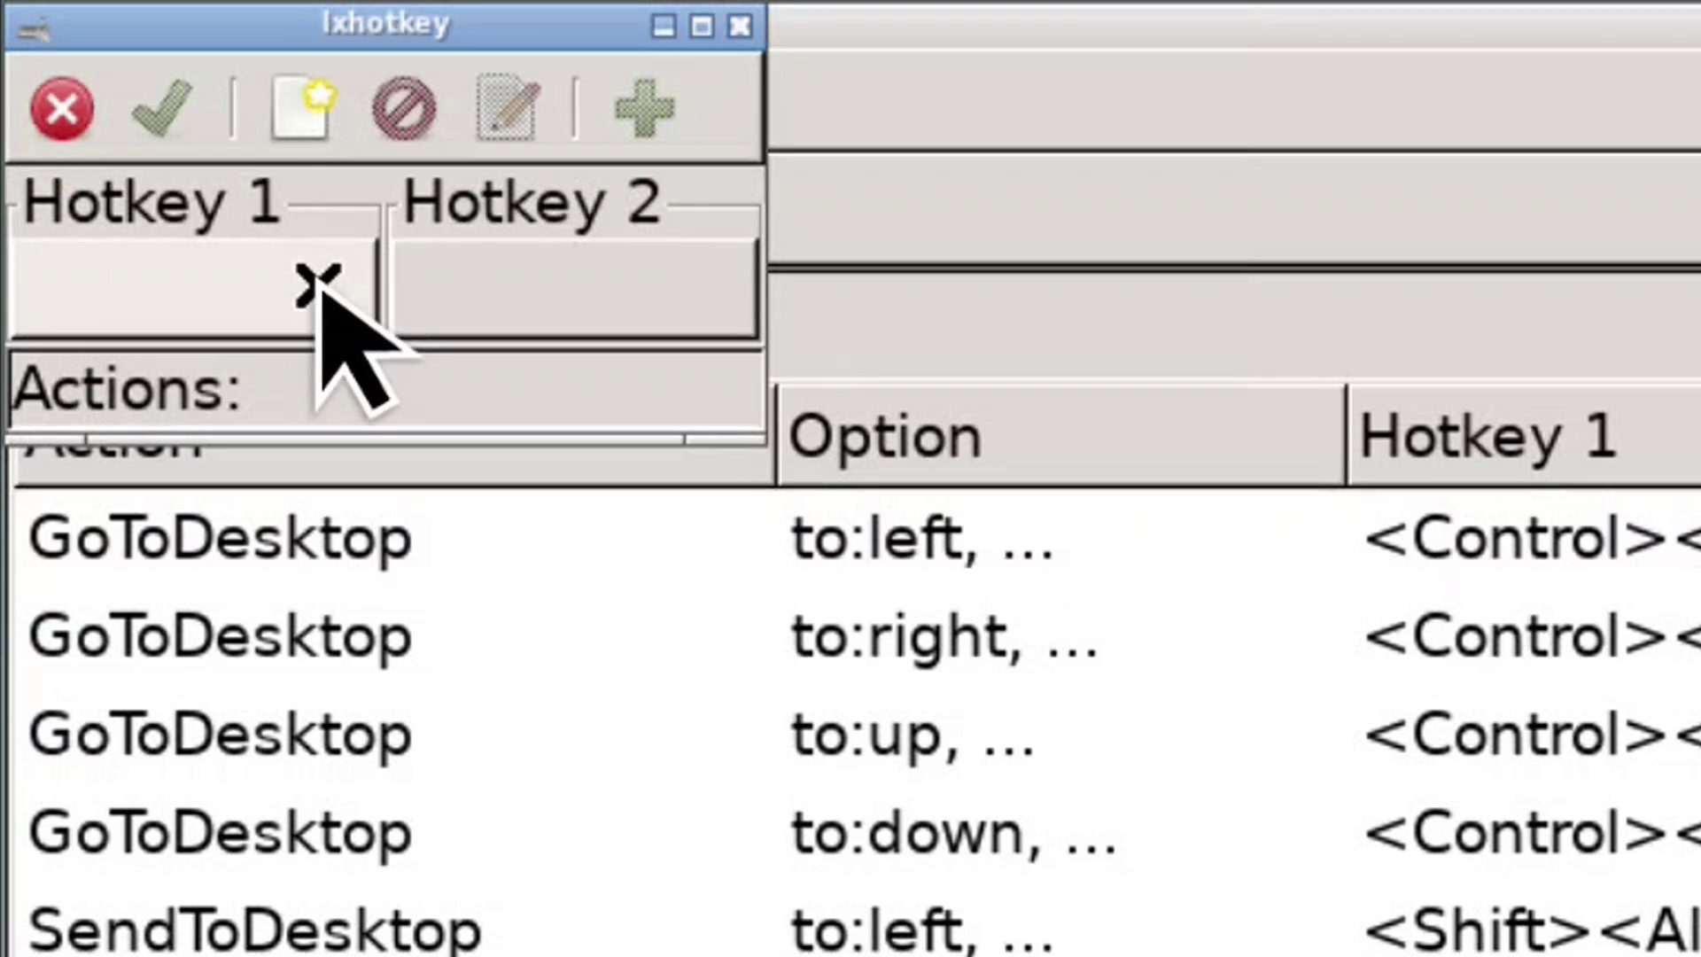
{"action": "left_click", "coordinate": [317, 284]}
{"action": "key", "text": "alt+F7"}
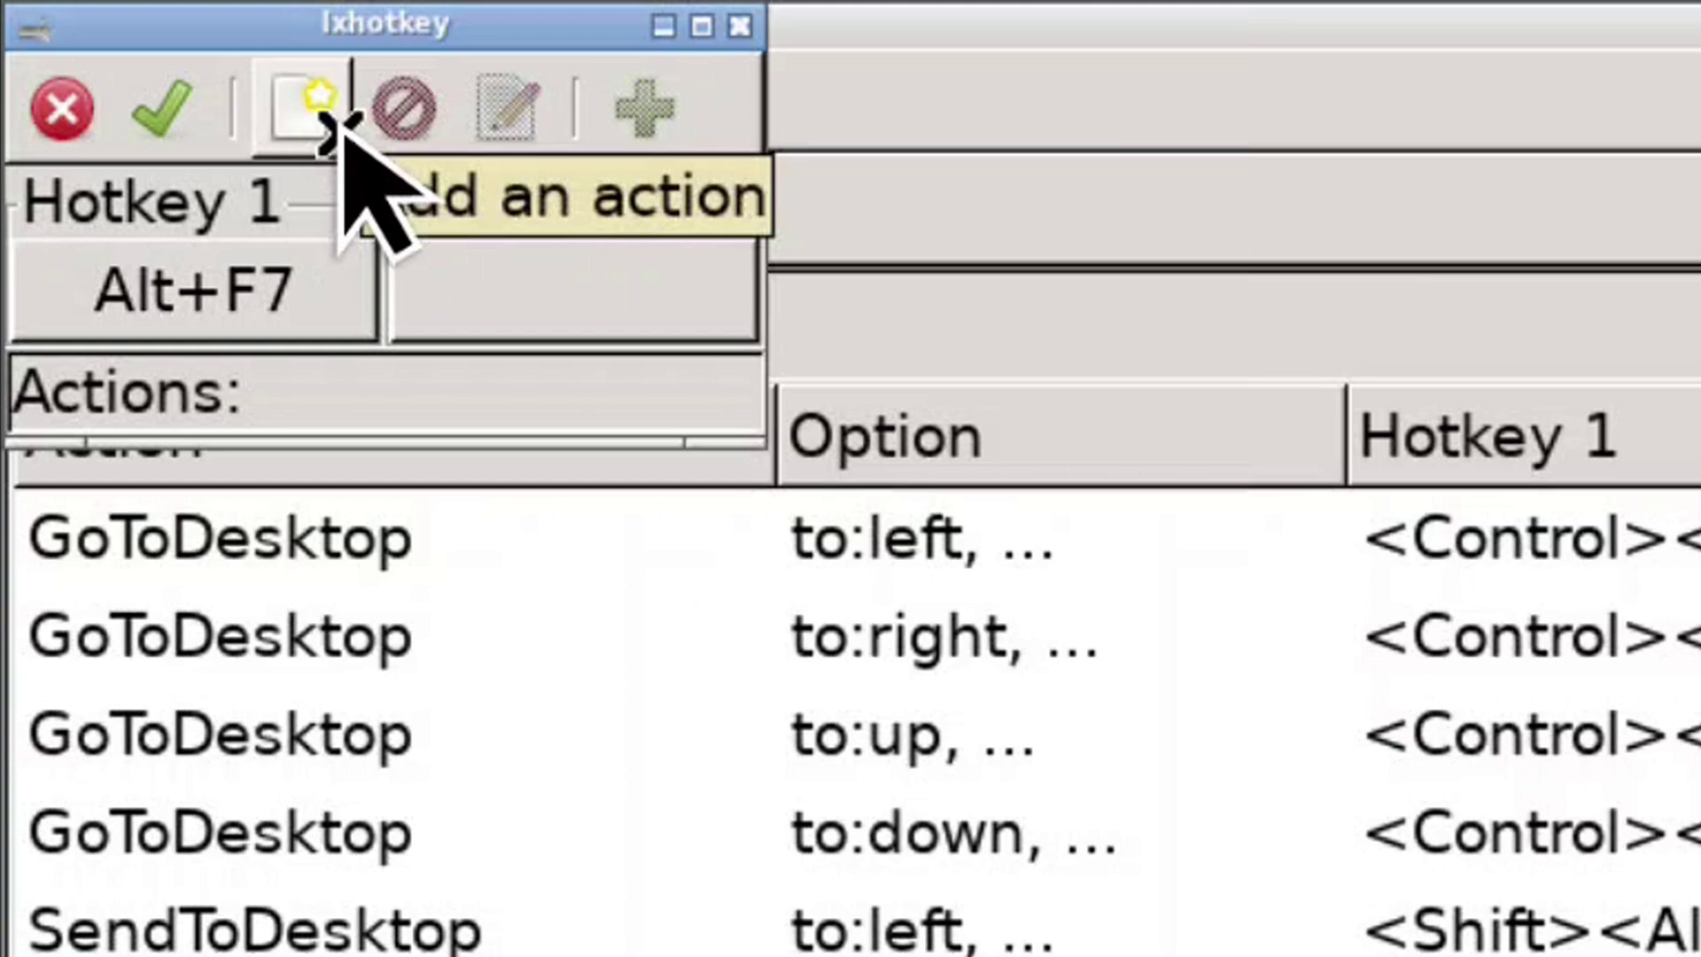
Assign the Move action to Alt+F7 and save the window manager configuration.
{"action": "left_click", "coordinate": [335, 124]}
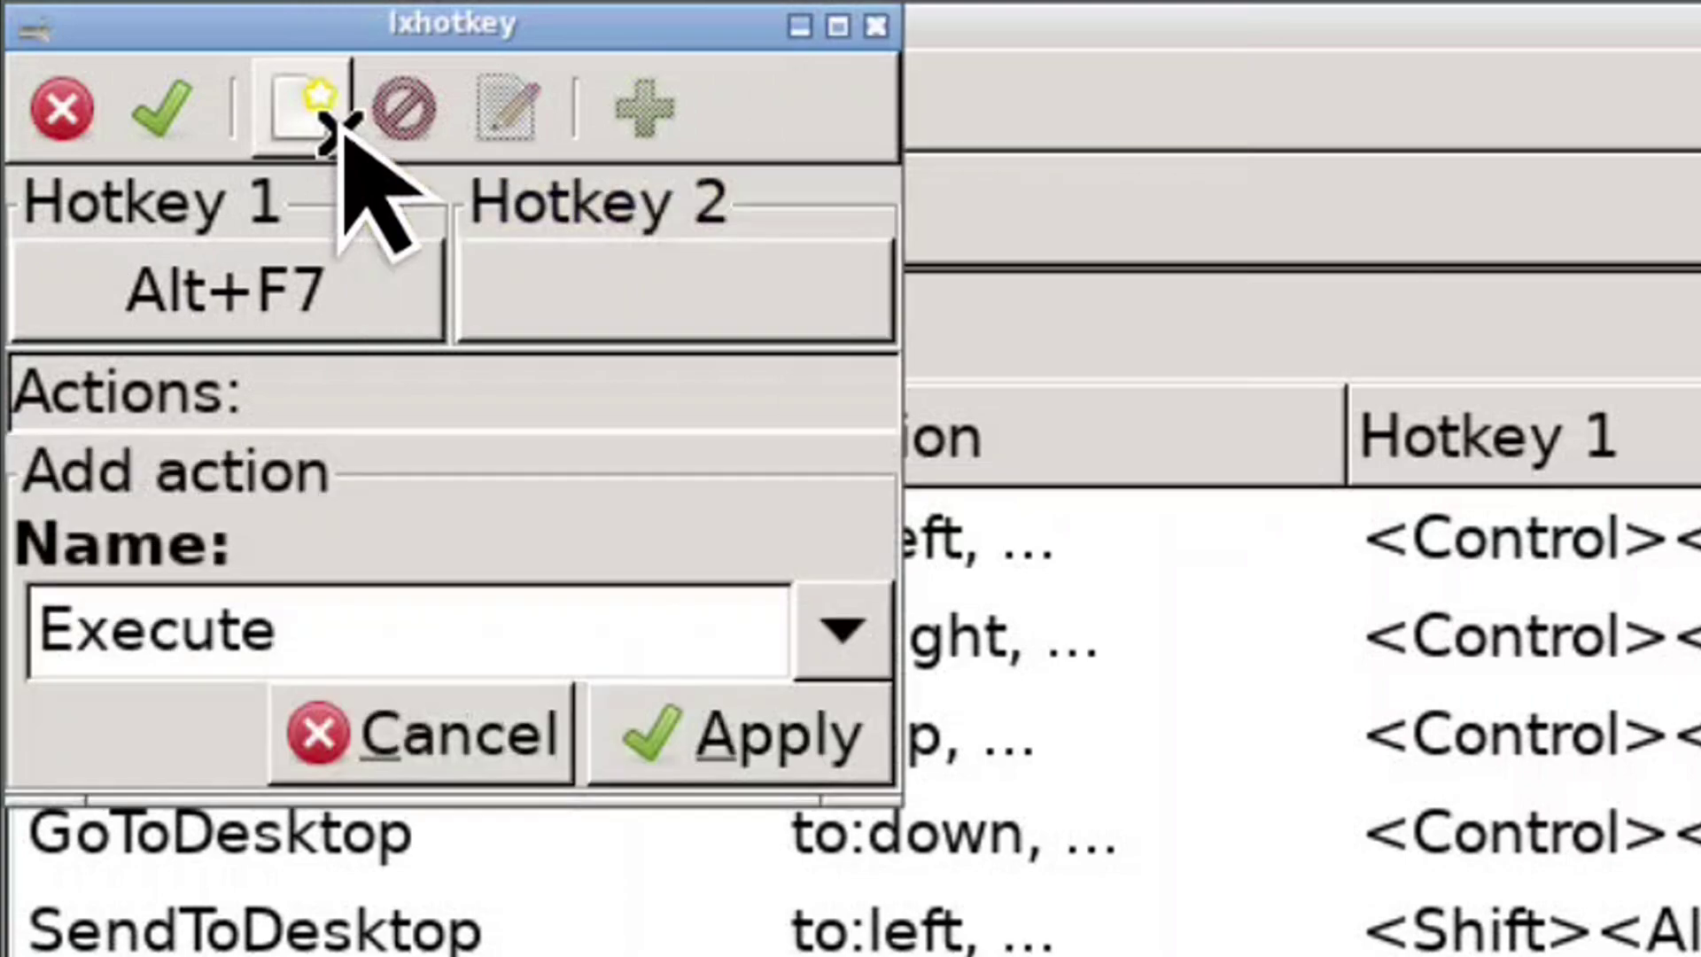
{"action": "left_click", "coordinate": [870, 642]}
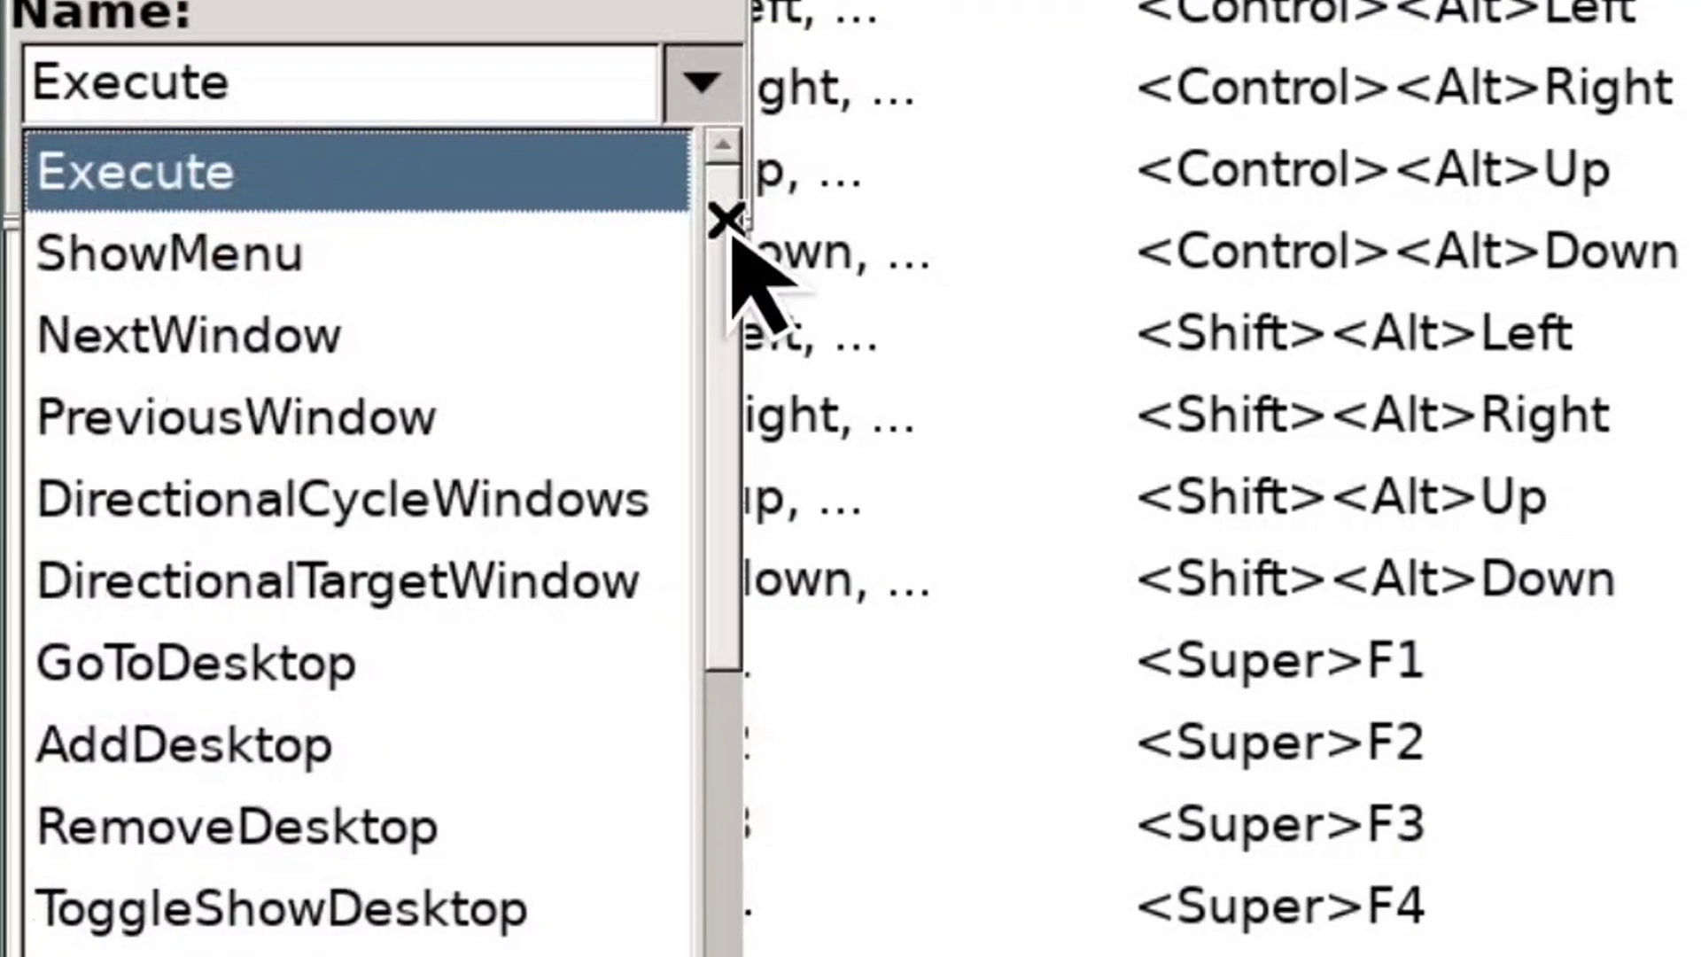
{"action": "scroll", "coordinate": [771, 497], "scroll_direction": "down", "scroll_amount": 5}
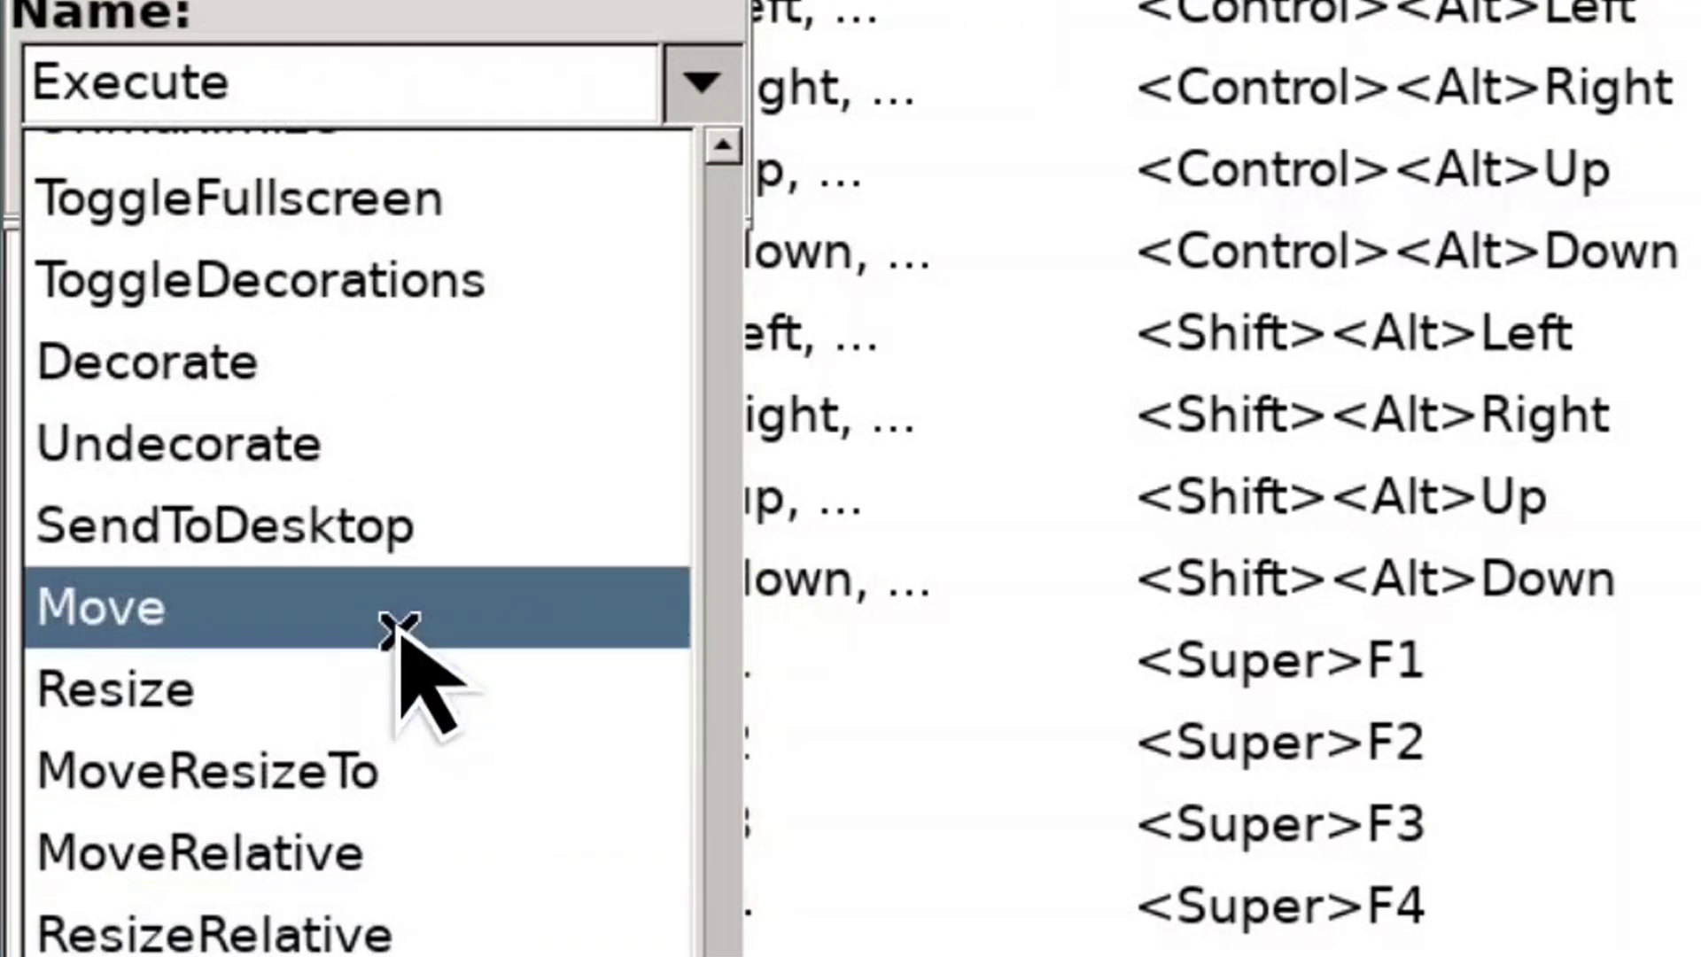
{"action": "left_click", "coordinate": [391, 611]}
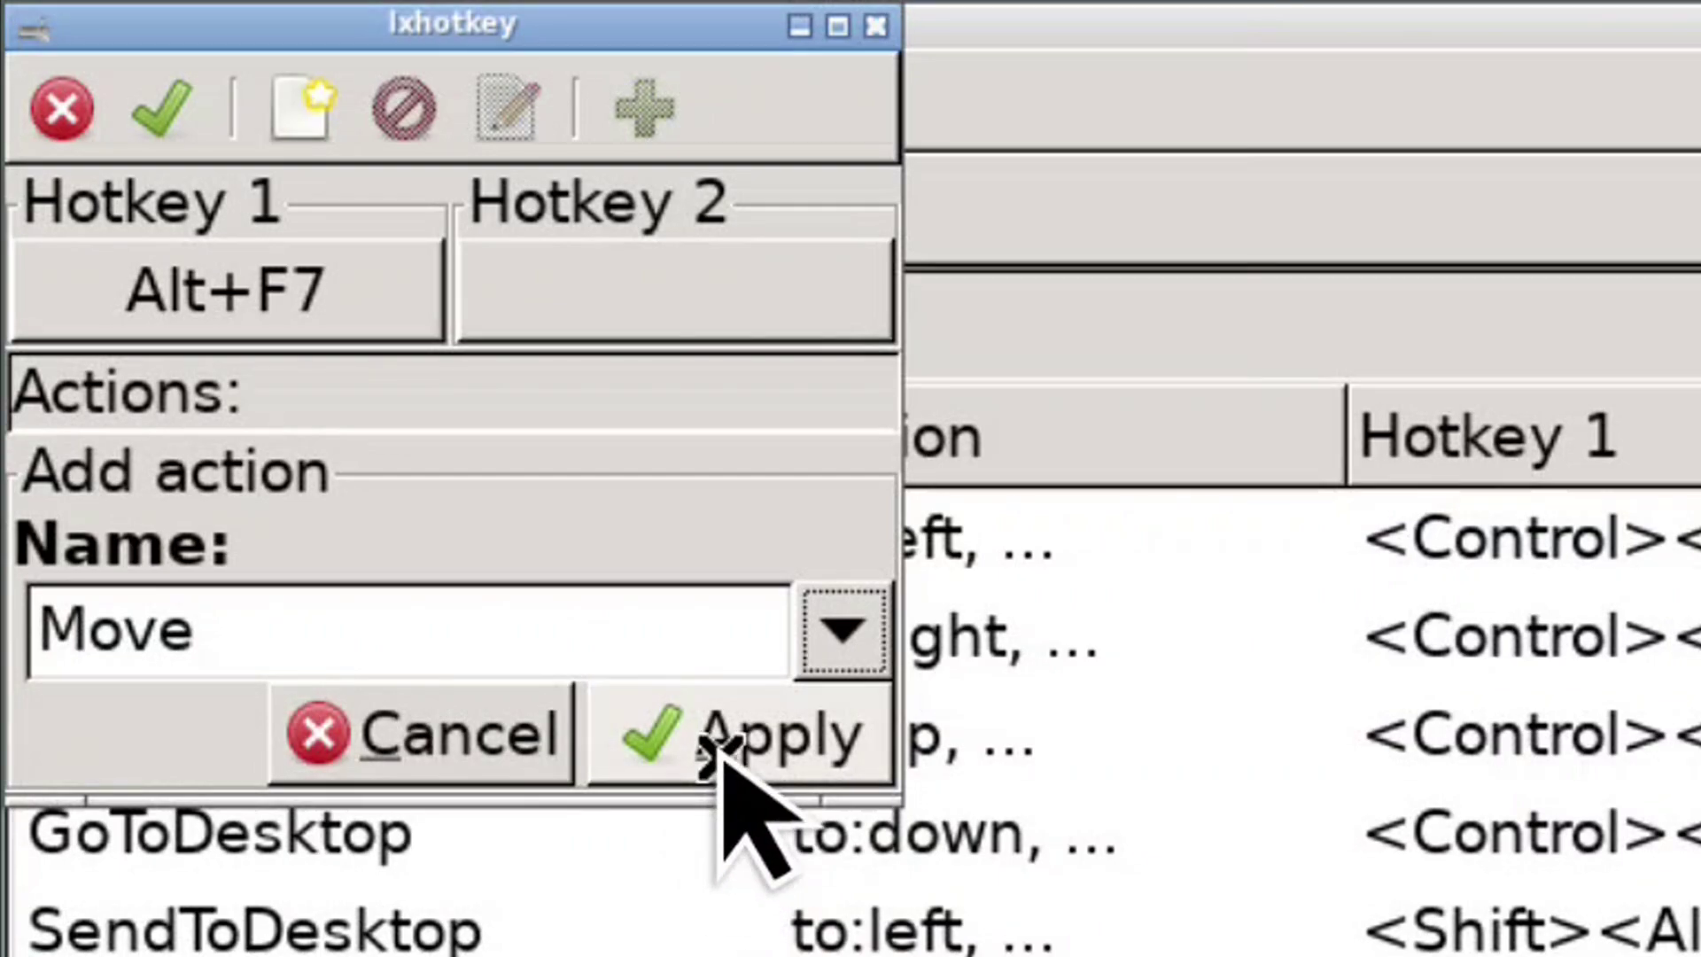
{"action": "left_click", "coordinate": [722, 746]}
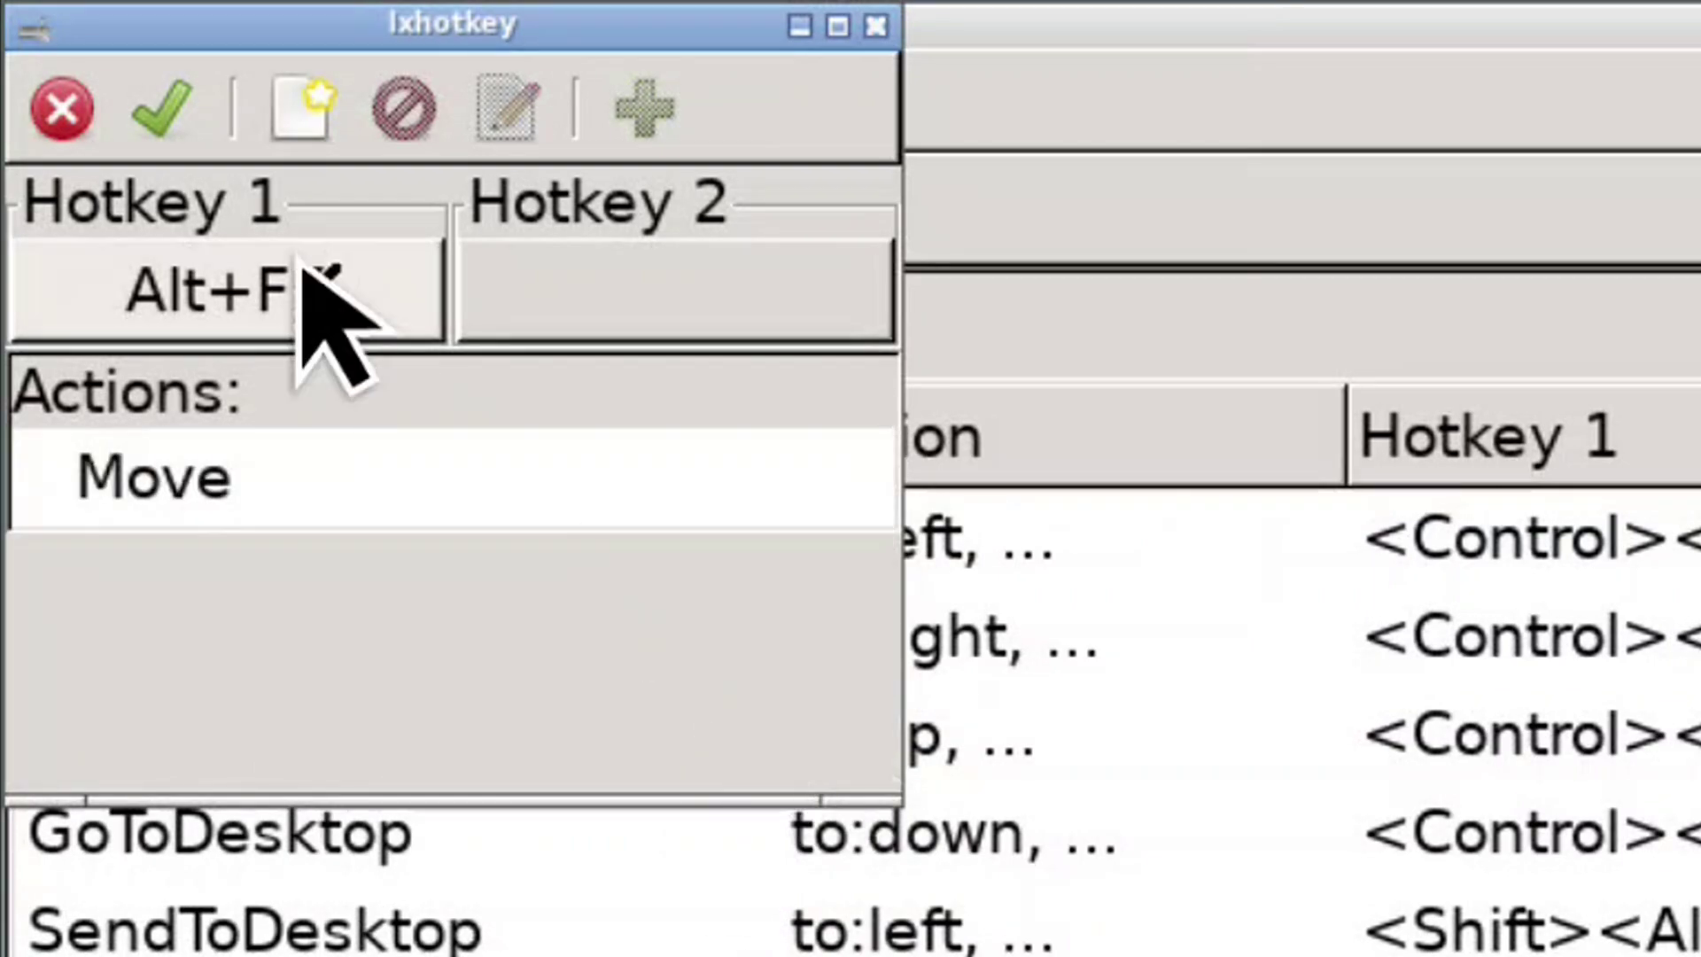
{"action": "left_click", "coordinate": [180, 129]}
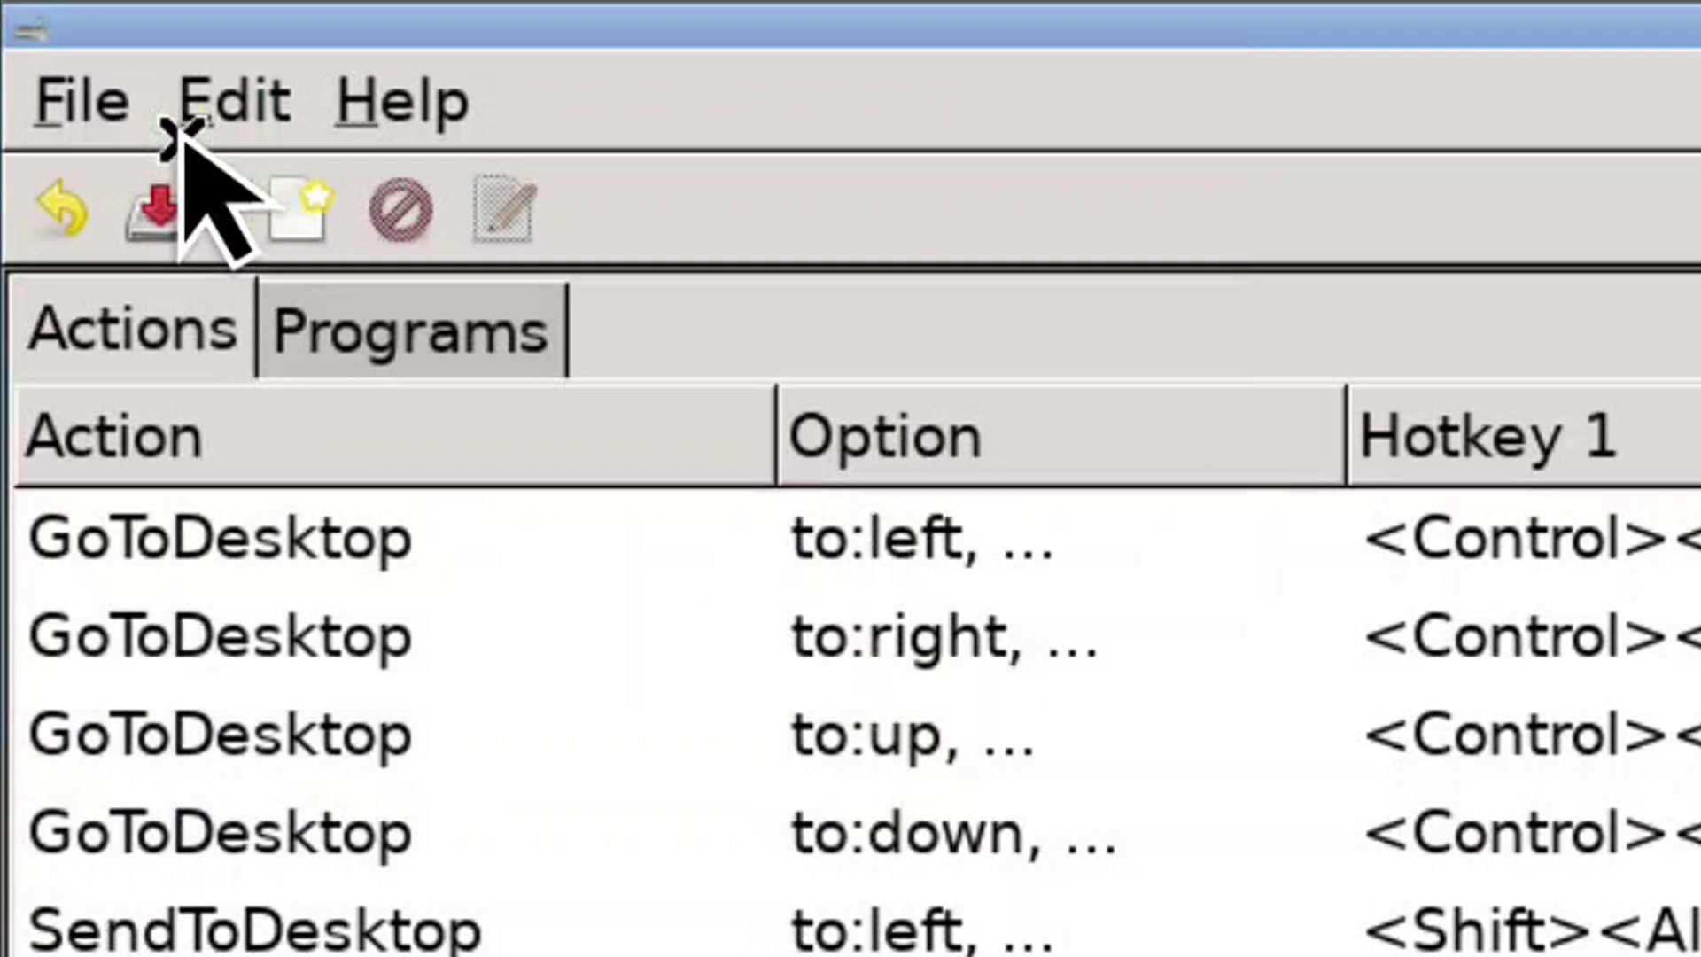
{"action": "left_click", "coordinate": [197, 232]}
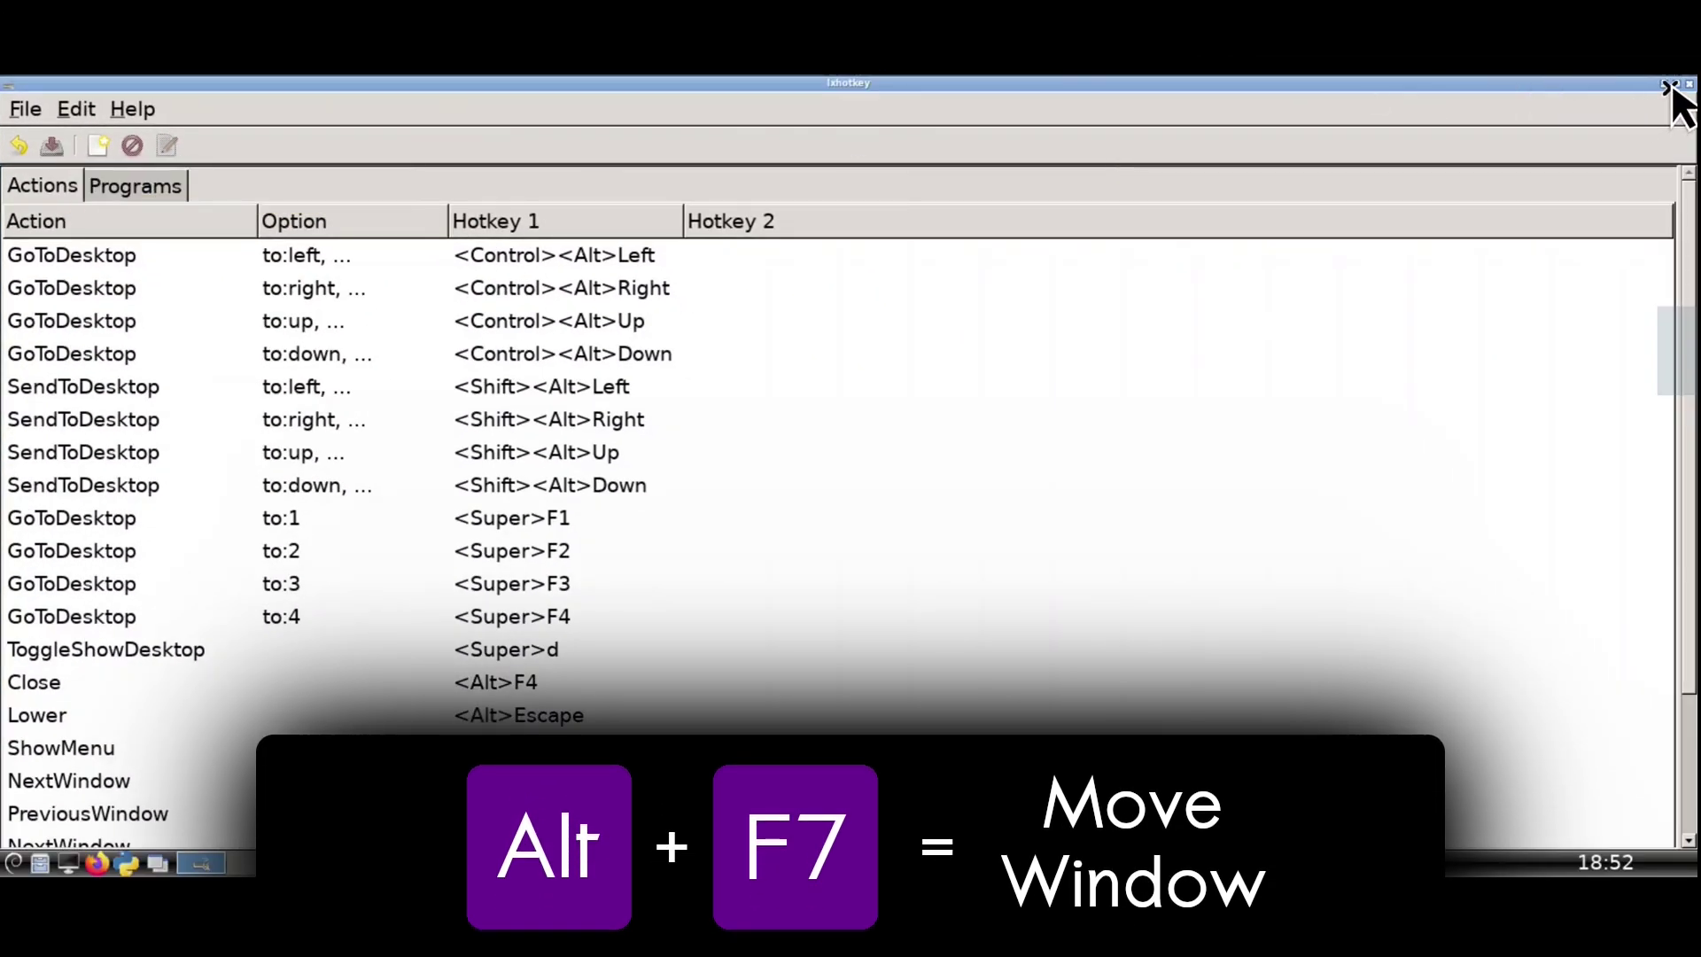
Test Alt+F7 by moving the restored hotkey editor window, then close it.
{"action": "left_click", "coordinate": [1676, 86]}
{"action": "key", "text": "alt+F7"}
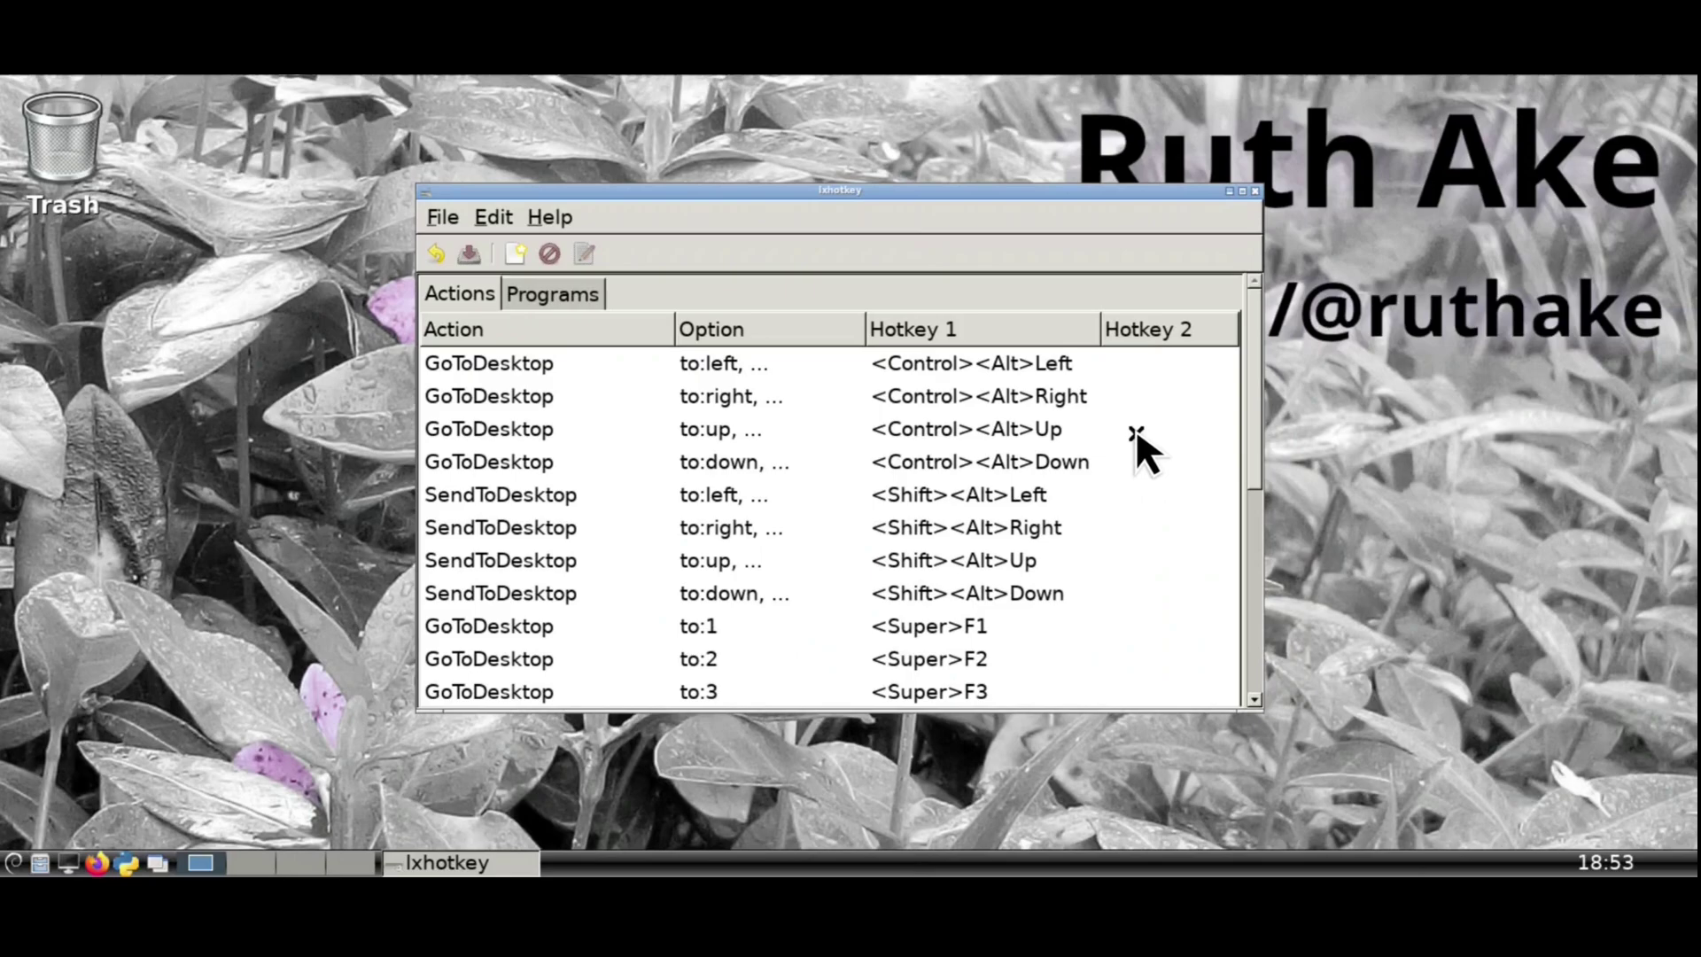
{"action": "left_click", "coordinate": [1256, 191]}
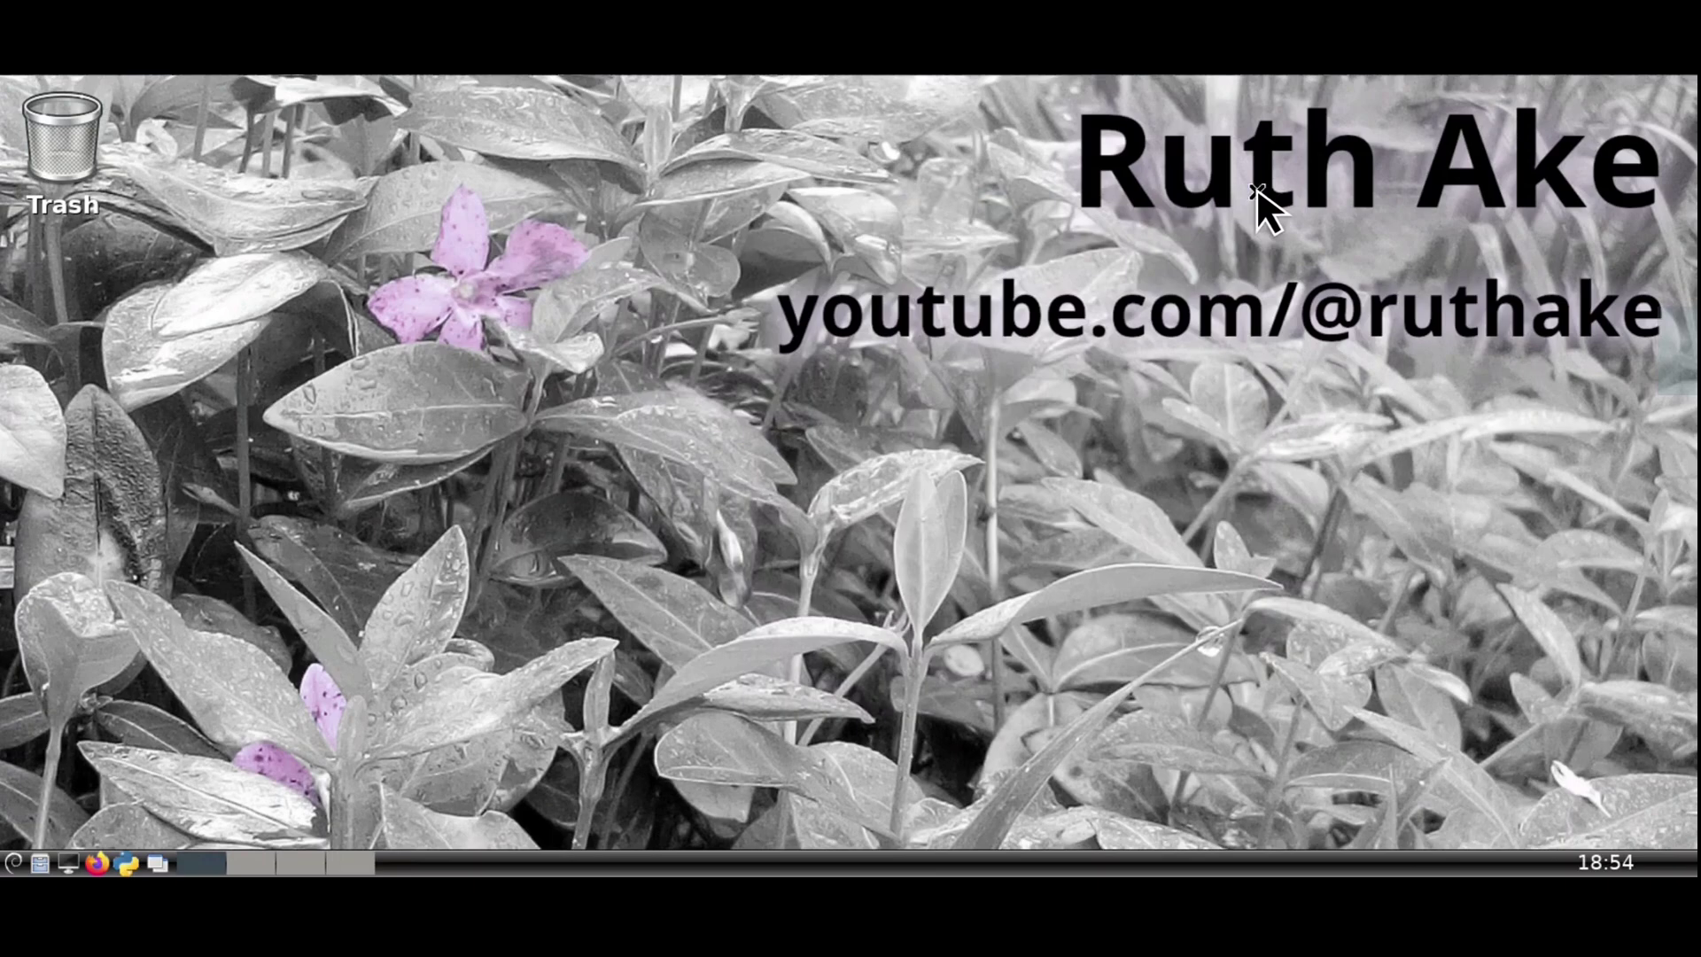
Browse to ~/.config/openbox in the file manager and open rc.xml in Mousepad.
{"action": "left_click", "coordinate": [40, 862]}
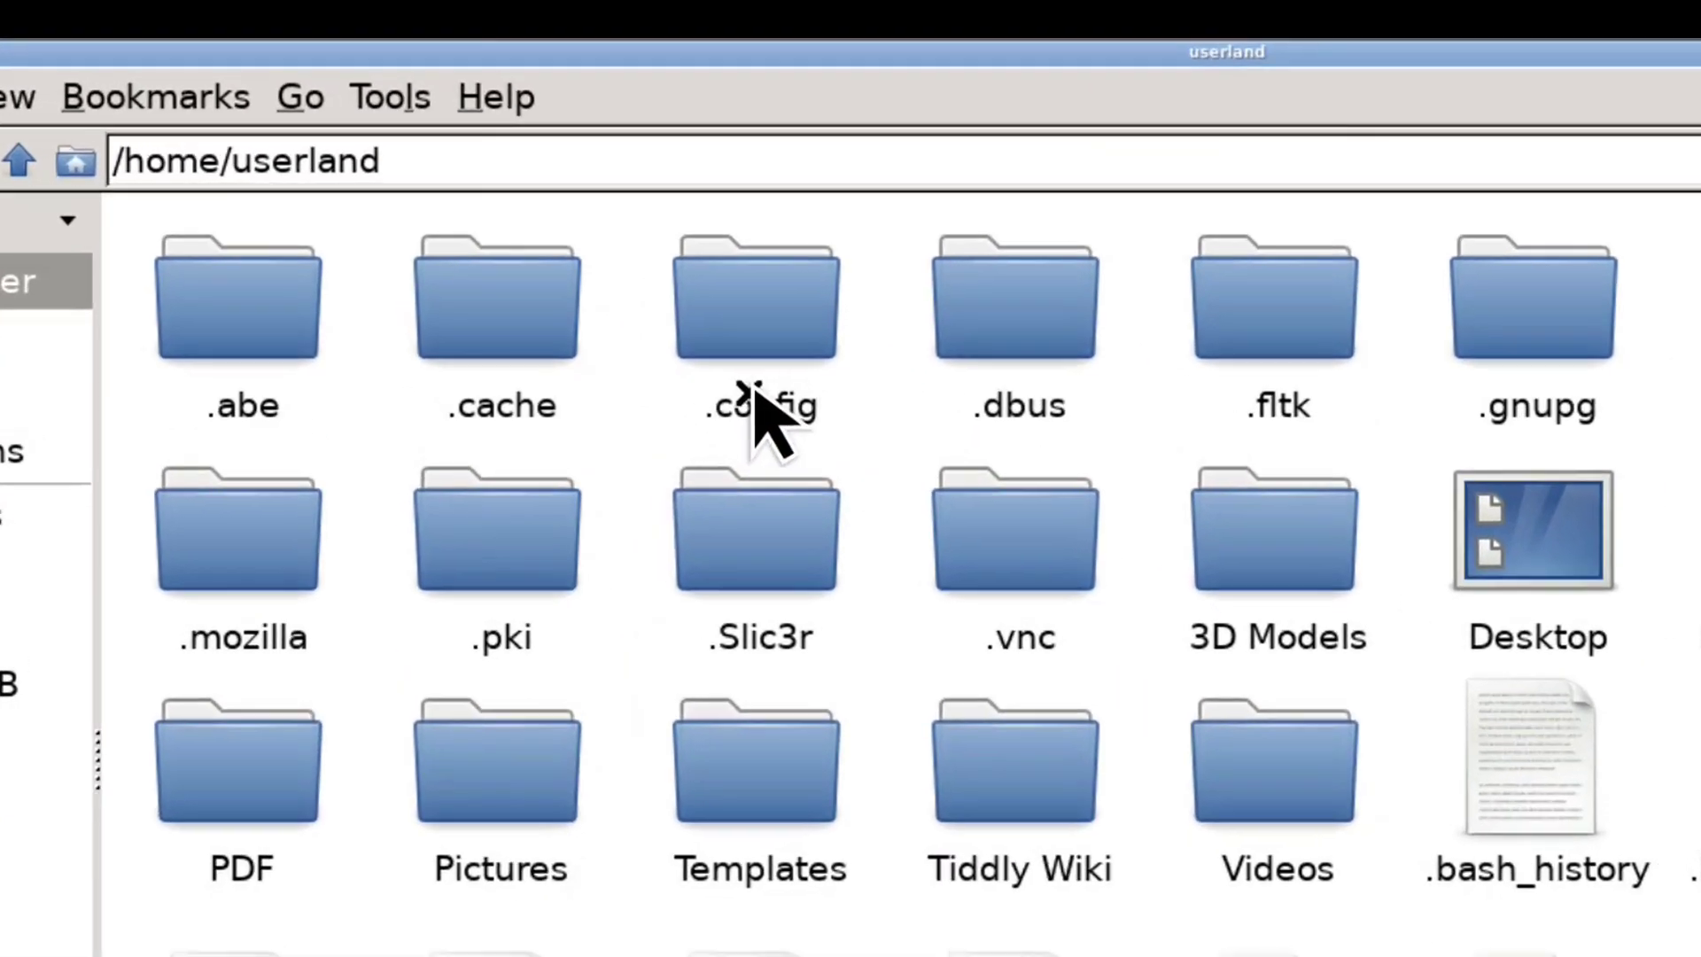
{"action": "left_click", "coordinate": [579, 261]}
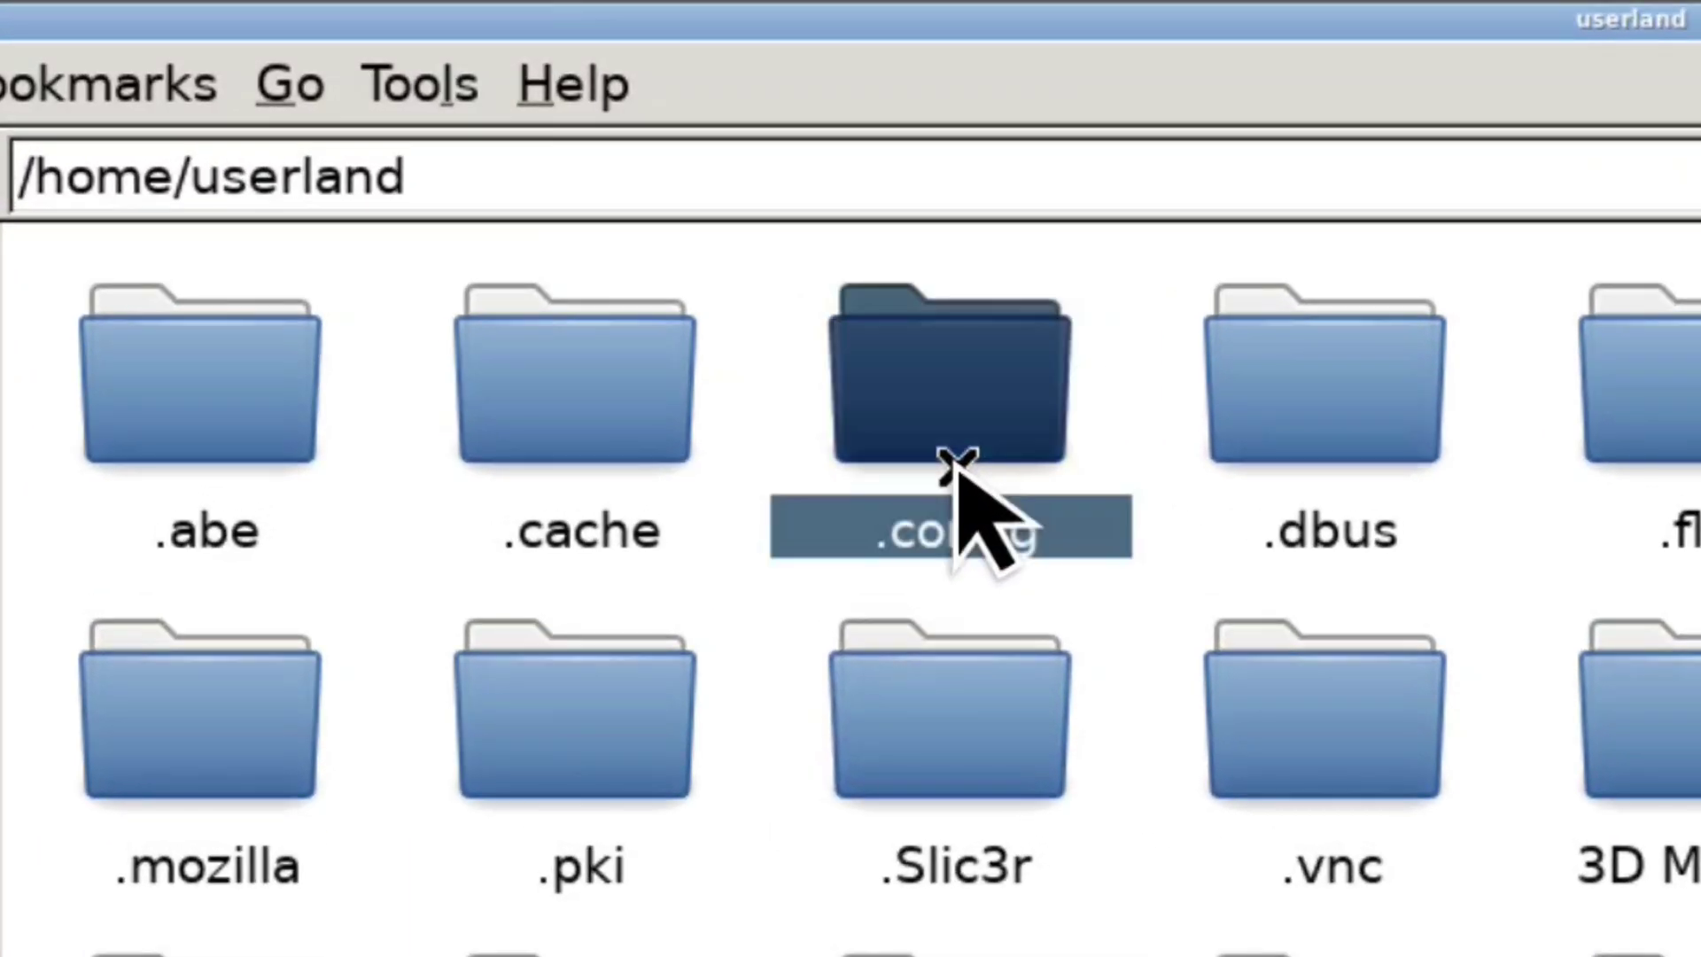
{"action": "double_click", "coordinate": [959, 469]}
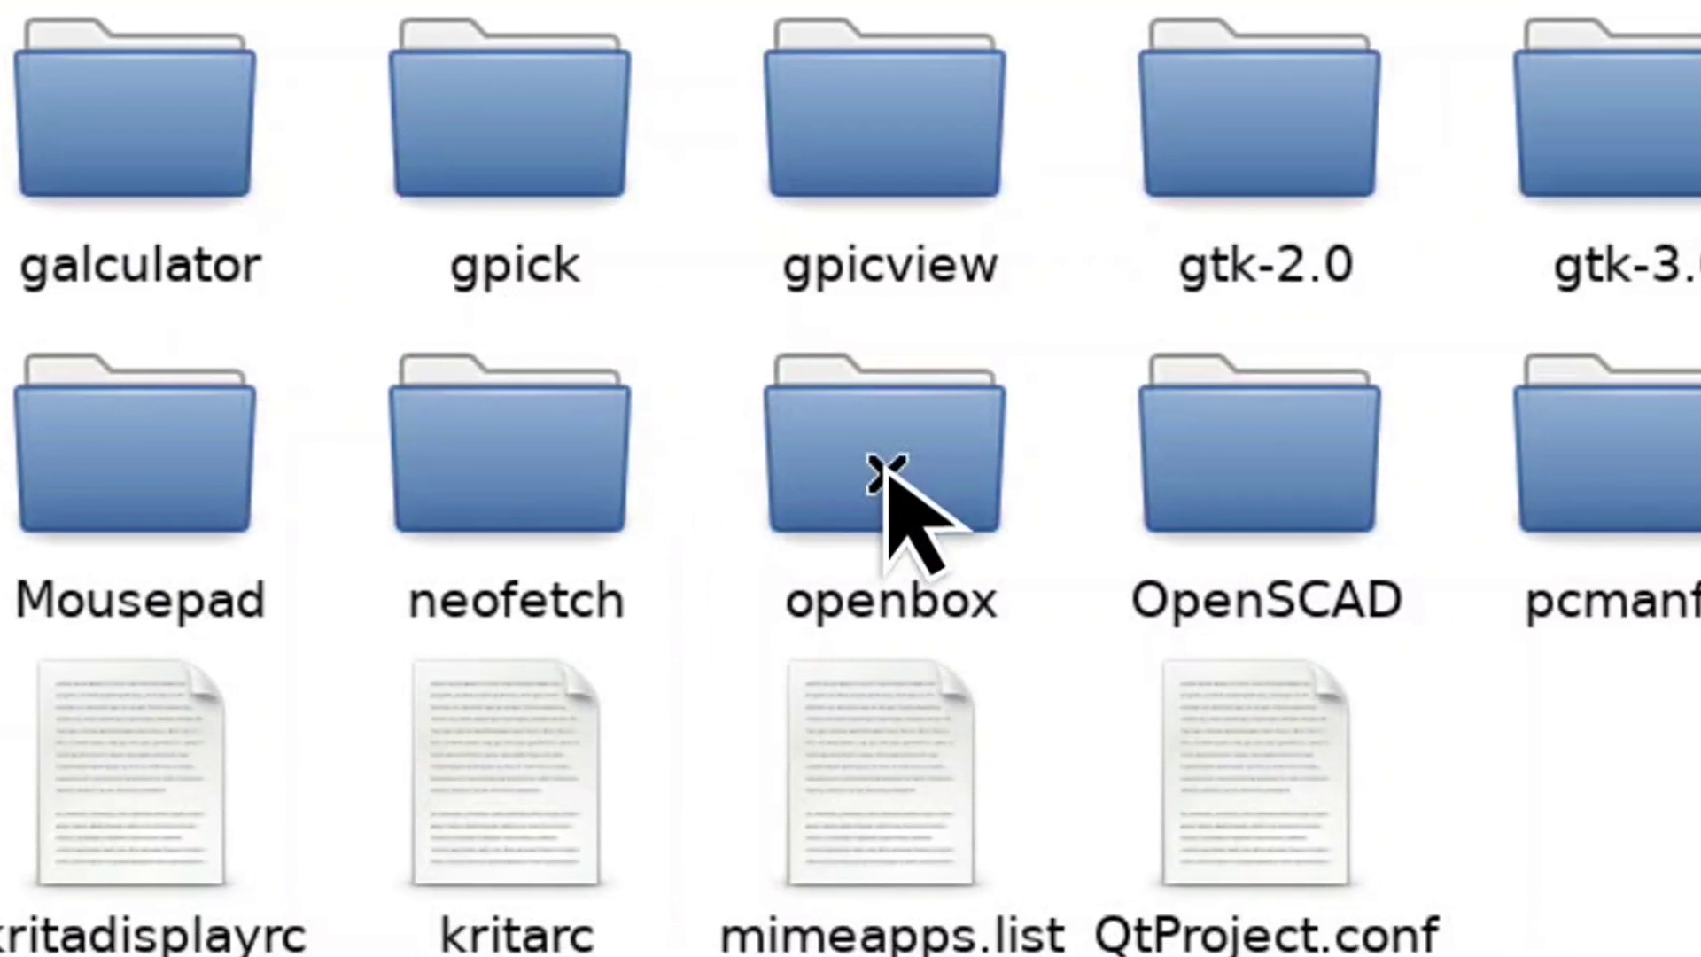
{"action": "left_click", "coordinate": [1693, 732]}
{"action": "double_click", "coordinate": [886, 470]}
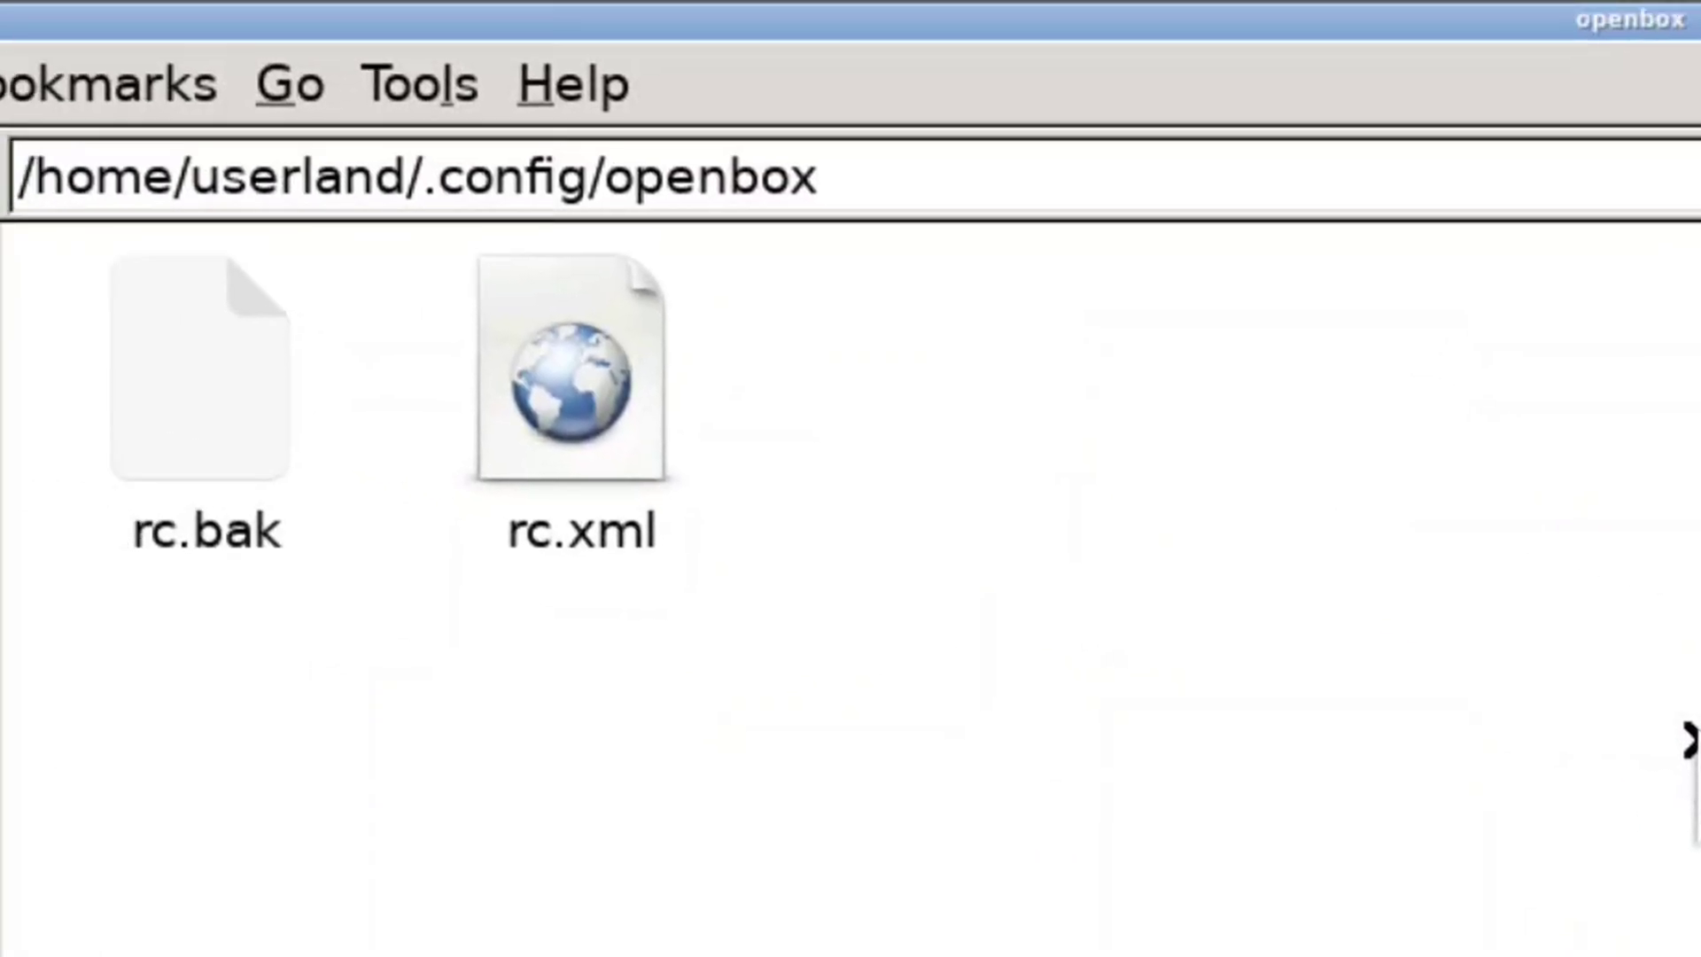
{"action": "right_click", "coordinate": [623, 401]}
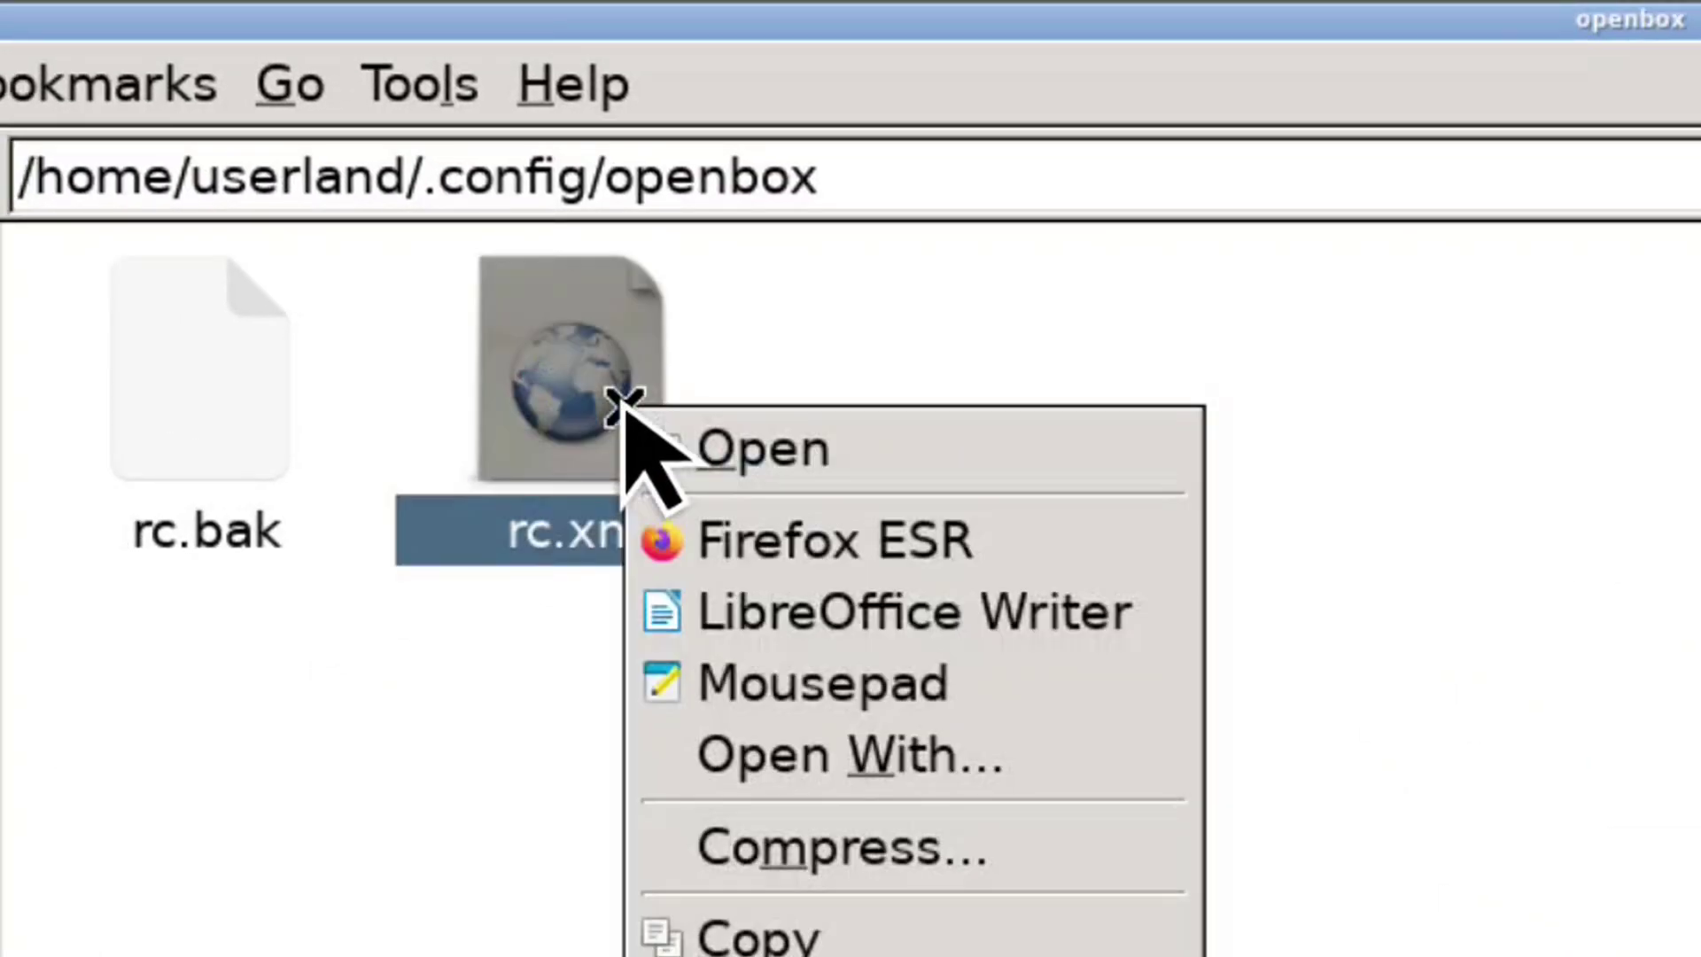
{"action": "left_click", "coordinate": [990, 697]}
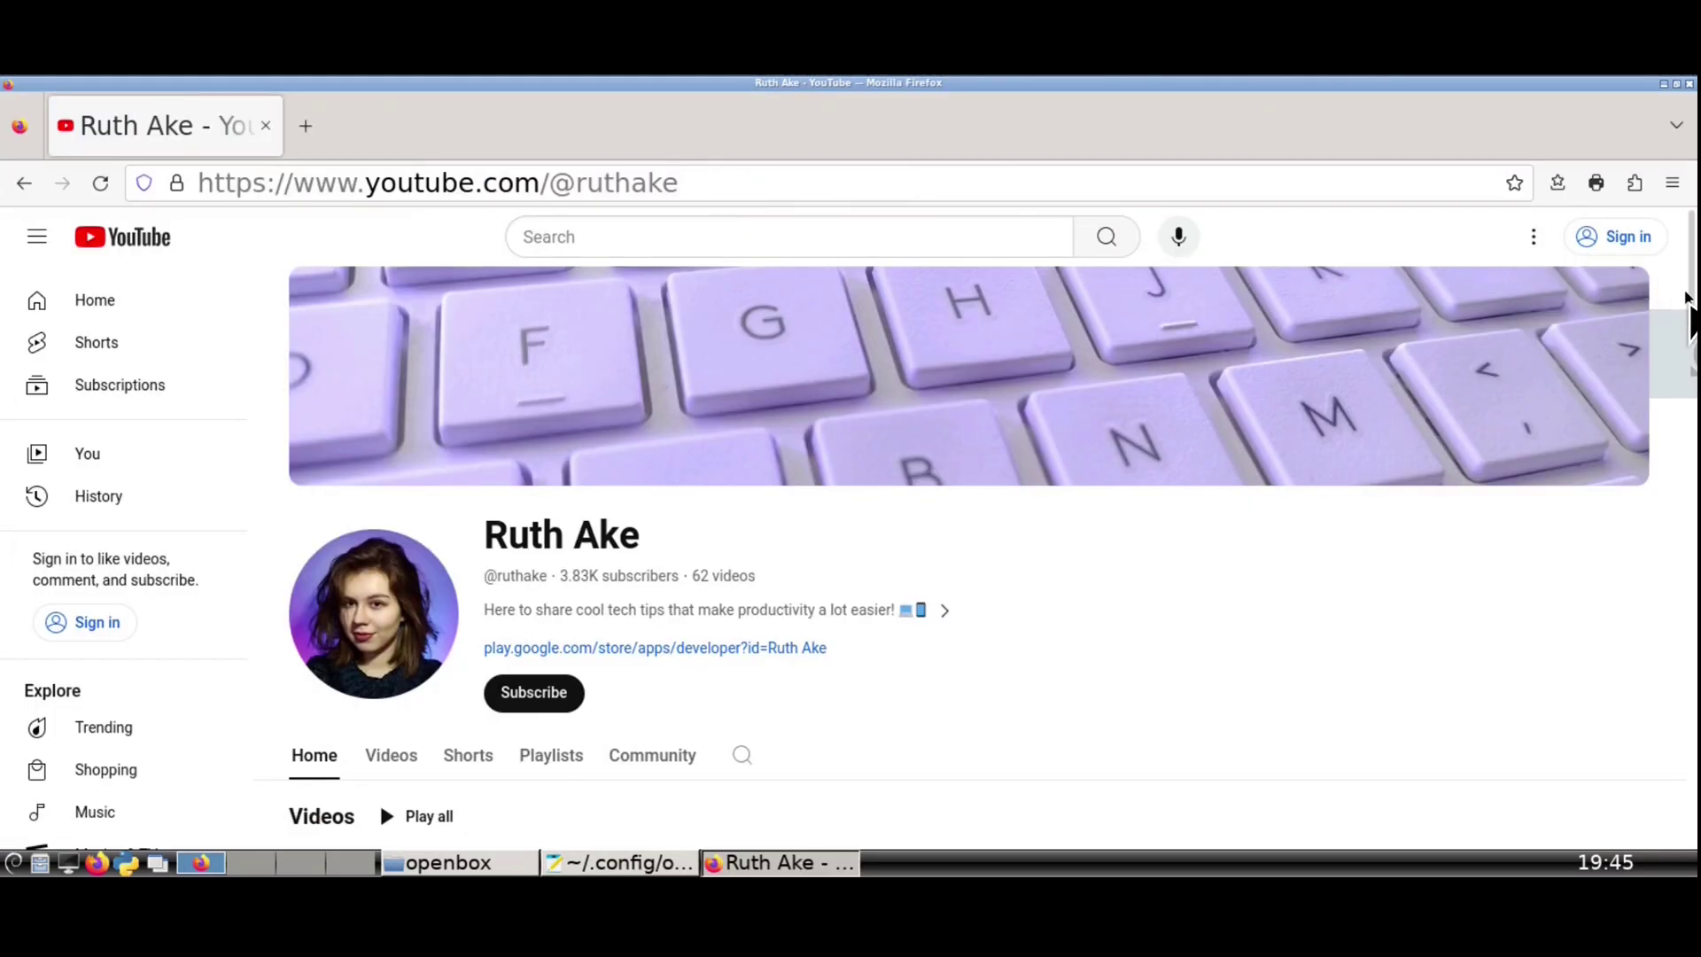
Play the first video of the Linux On Android playlist.
{"action": "scroll", "coordinate": [1688, 310], "scroll_direction": "down", "scroll_amount": 10}
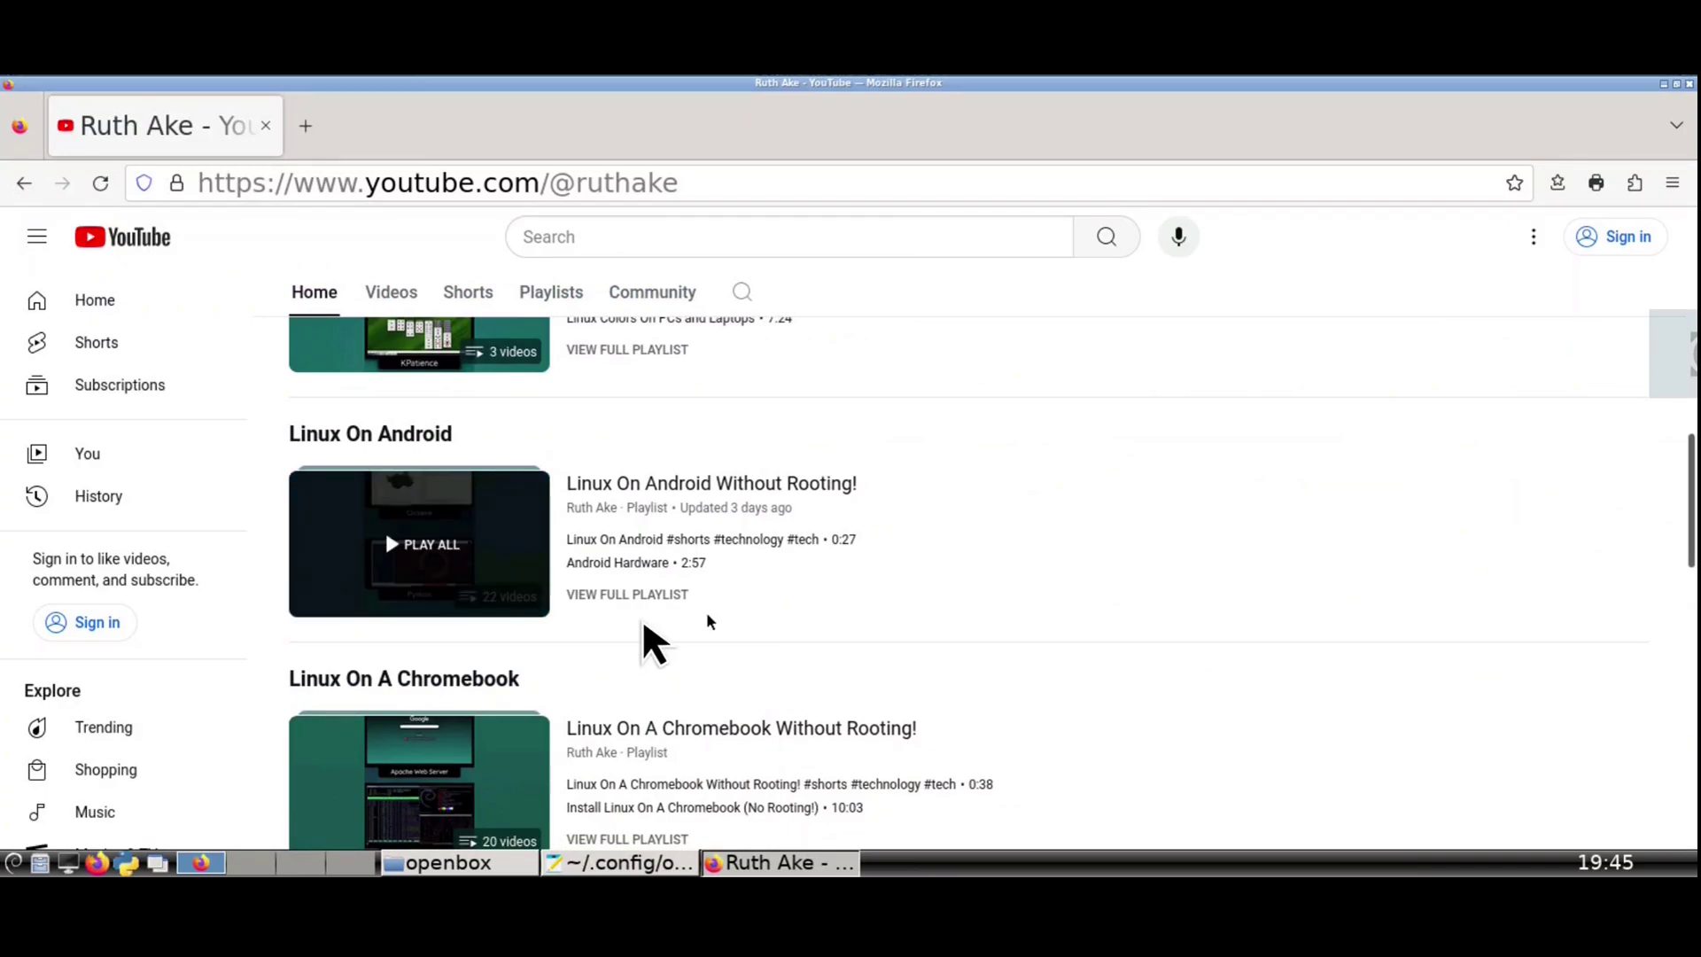
{"action": "left_click", "coordinate": [609, 595]}
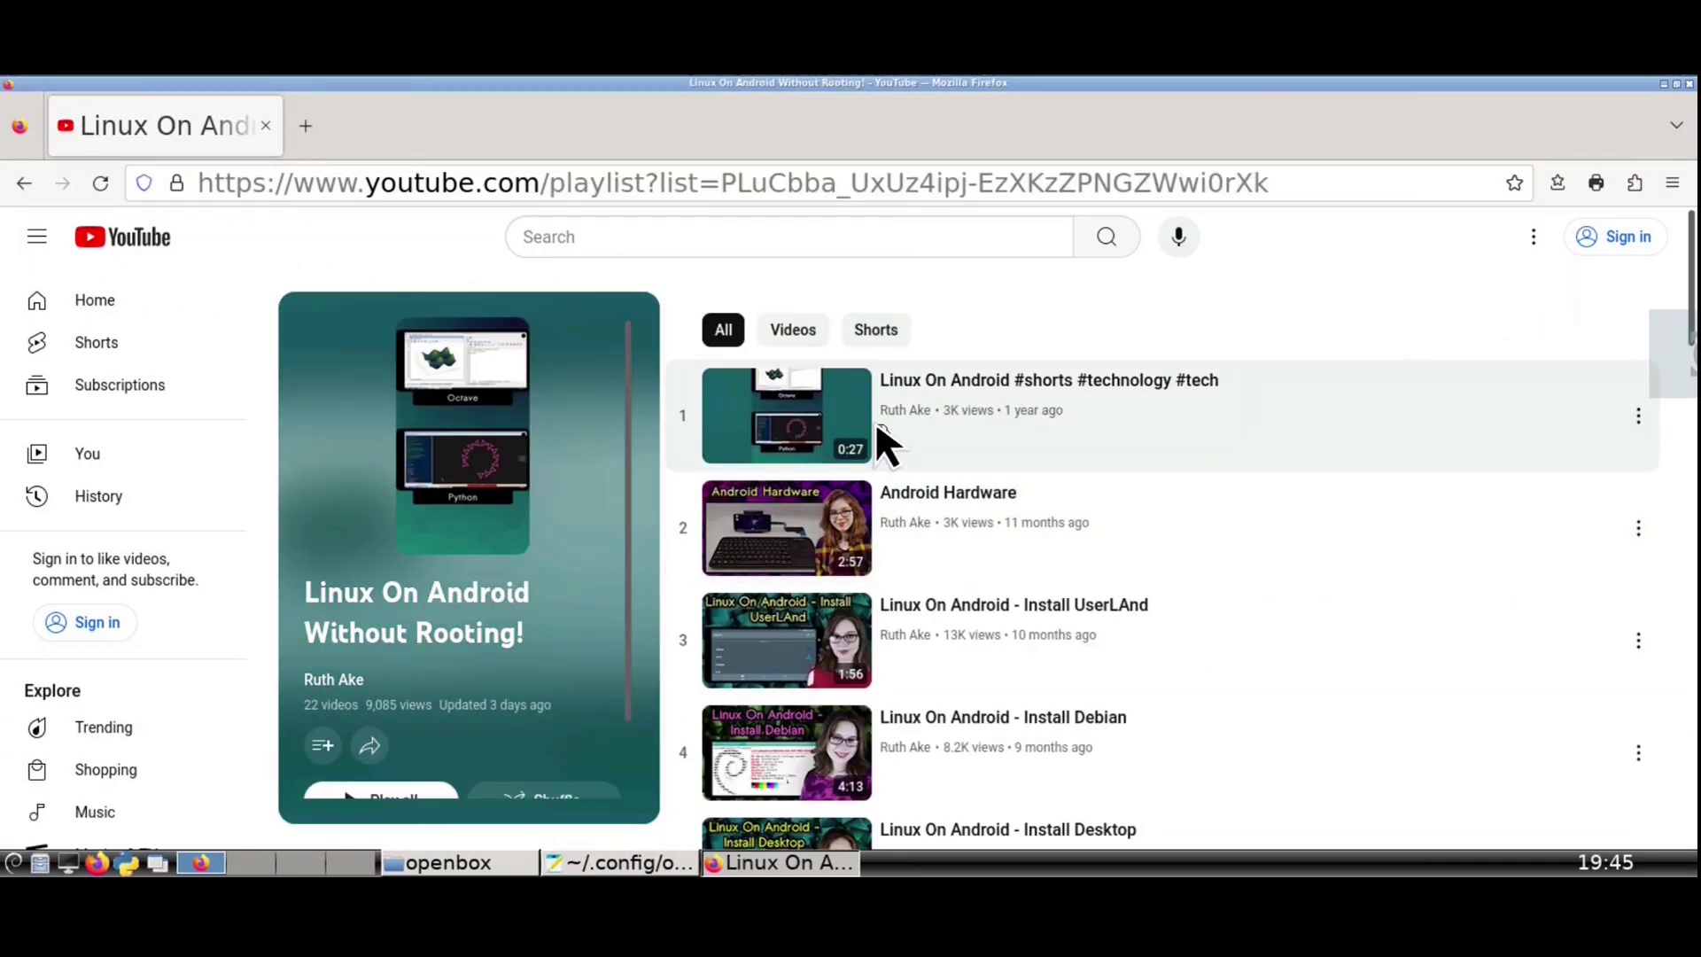
{"action": "left_click", "coordinate": [874, 418]}
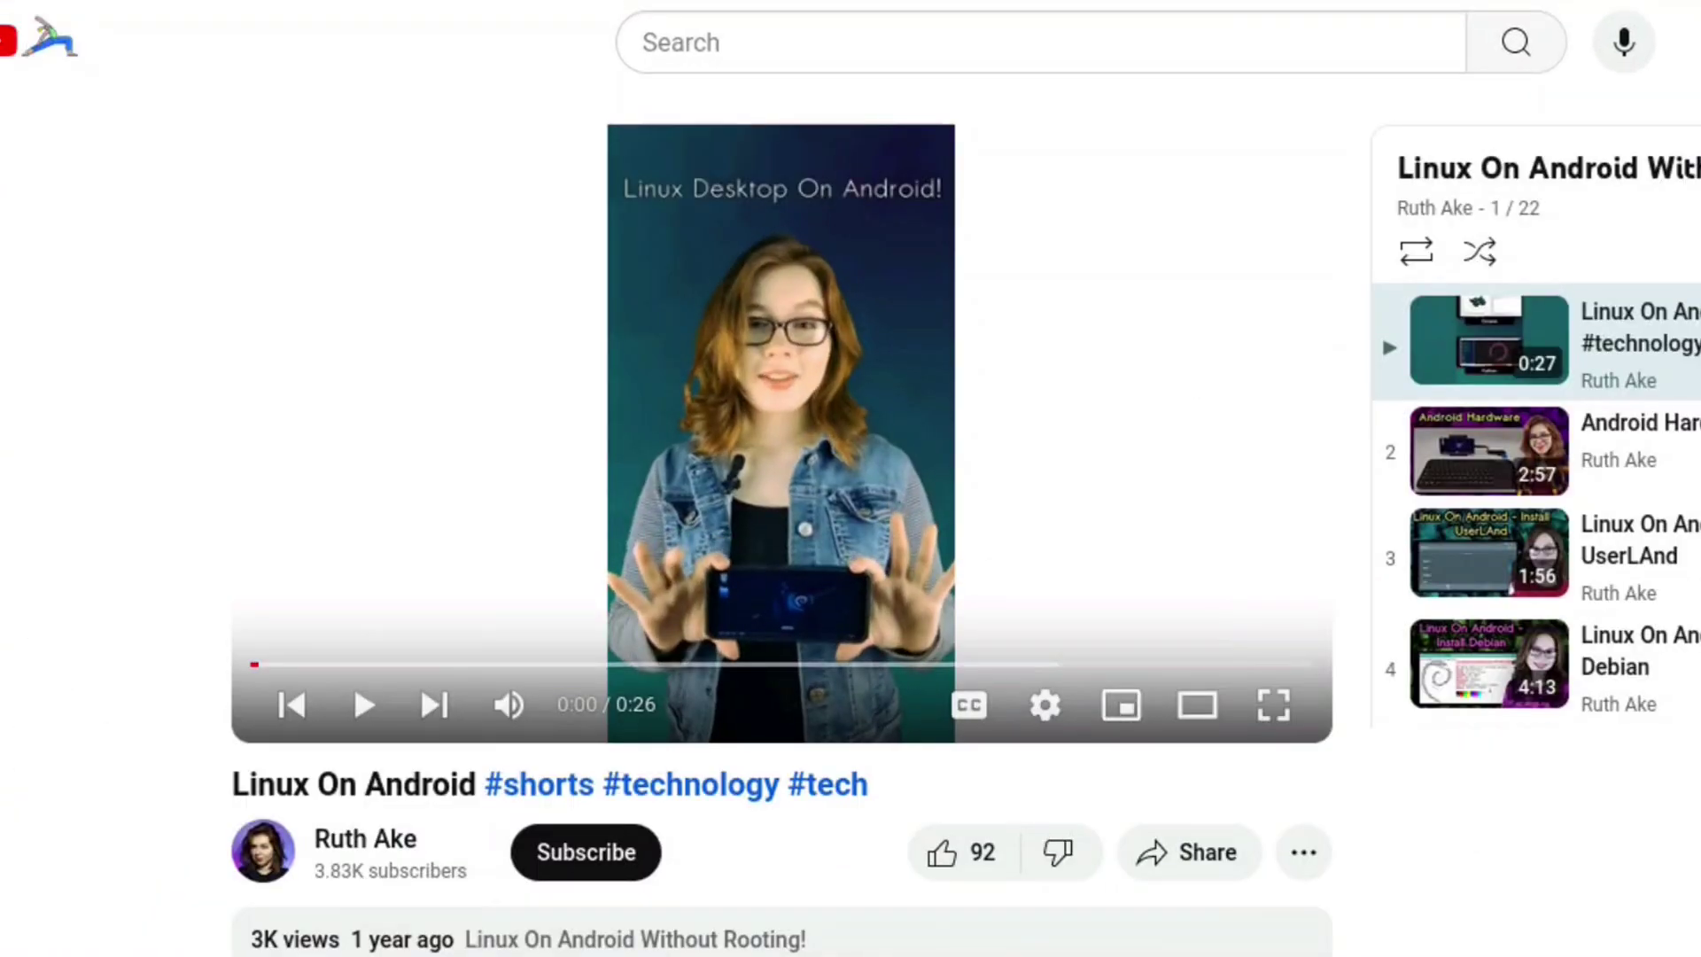
Expand the pinned comment and select its rc.xml keybind snippet.
{"action": "scroll", "coordinate": [1381, 331], "scroll_direction": "down", "scroll_amount": 5}
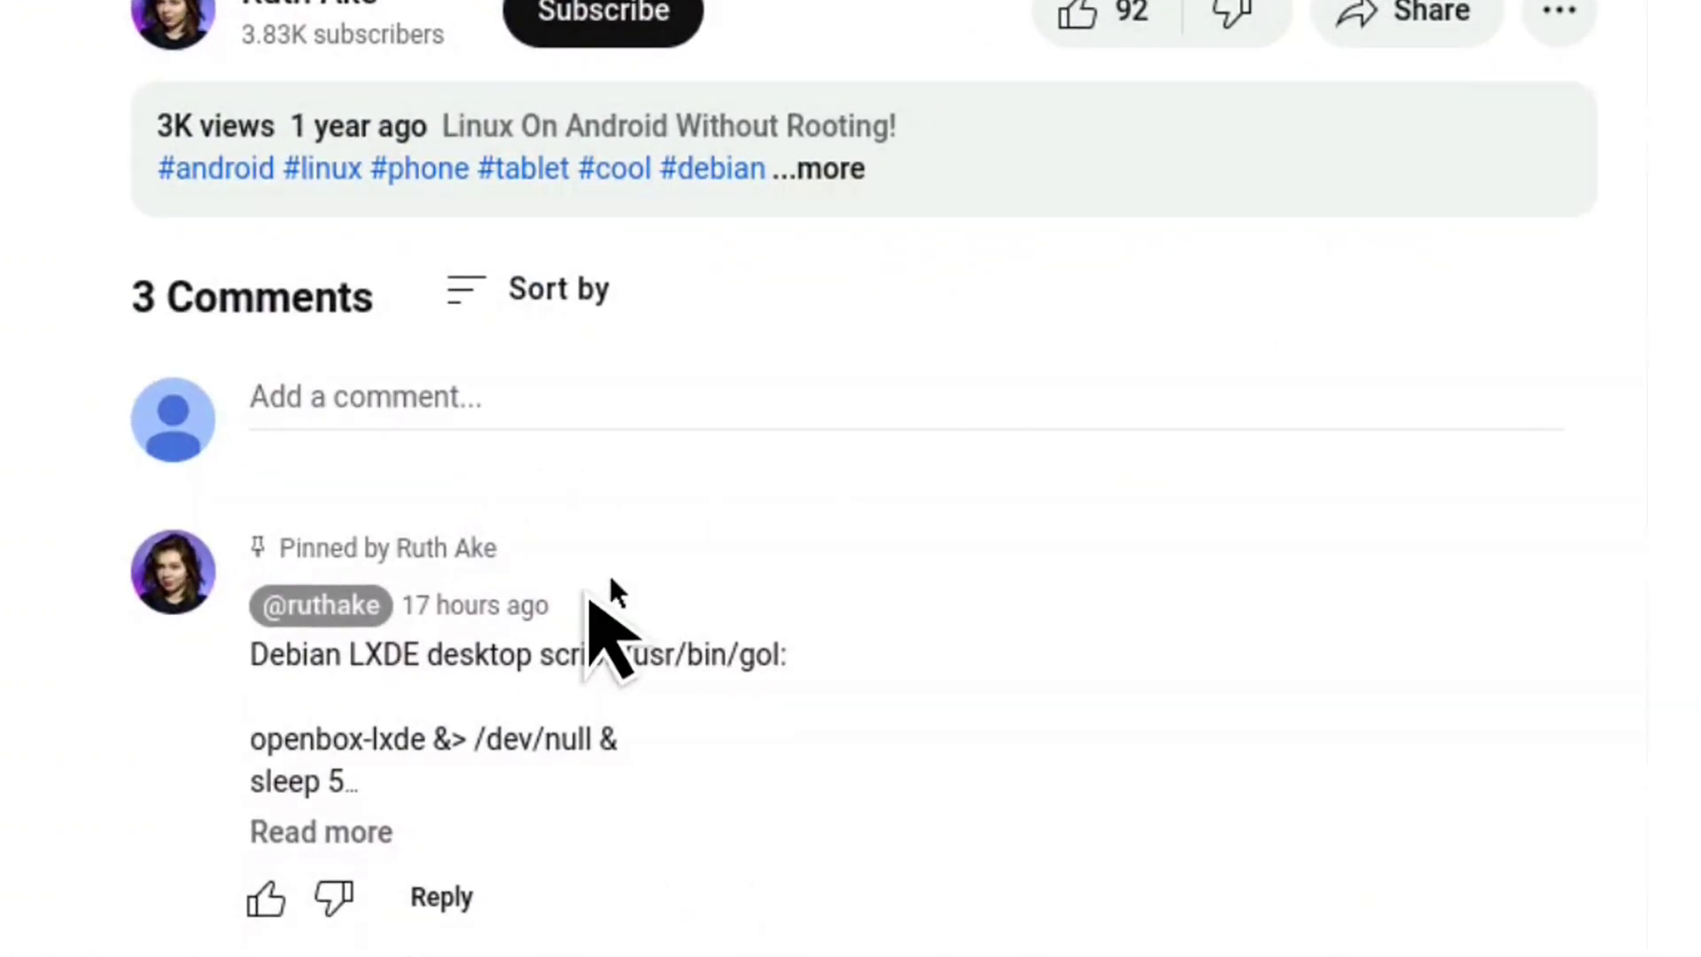
{"action": "left_click", "coordinate": [359, 831]}
{"action": "scroll", "coordinate": [864, 479], "scroll_direction": "down", "scroll_amount": 5}
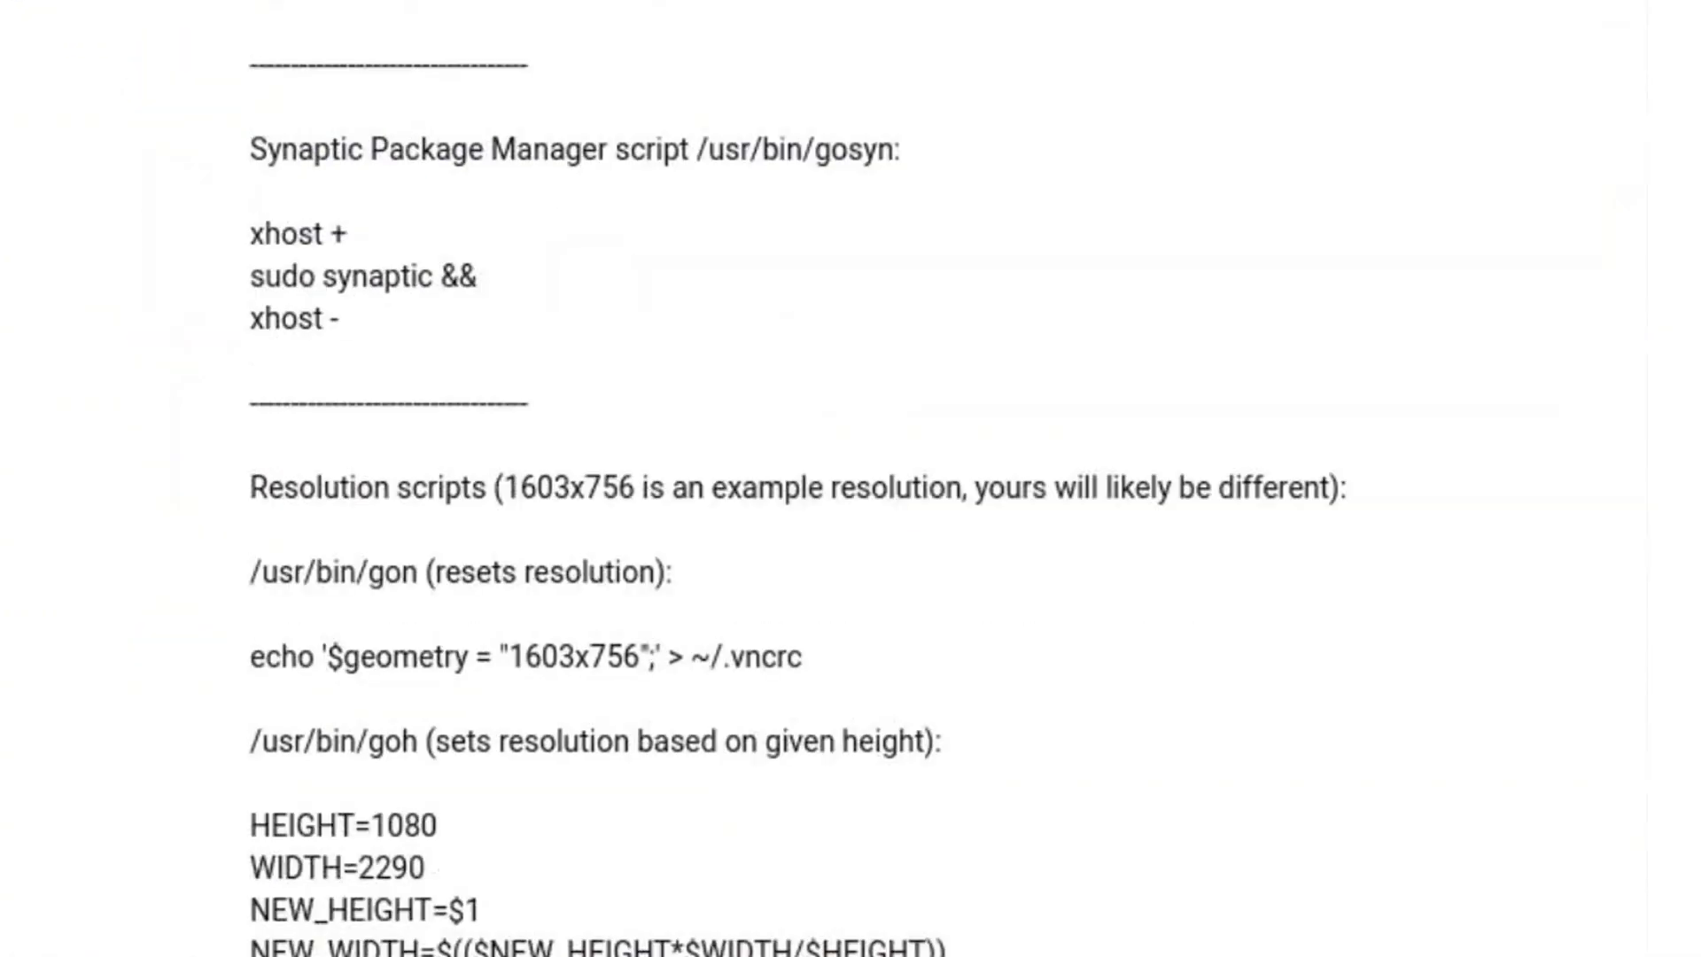
{"action": "scroll", "coordinate": [851, 479], "scroll_direction": "down", "scroll_amount": 10}
{"action": "left_click_drag", "start_coordinate": [252, 162], "coordinate": [819, 926]}
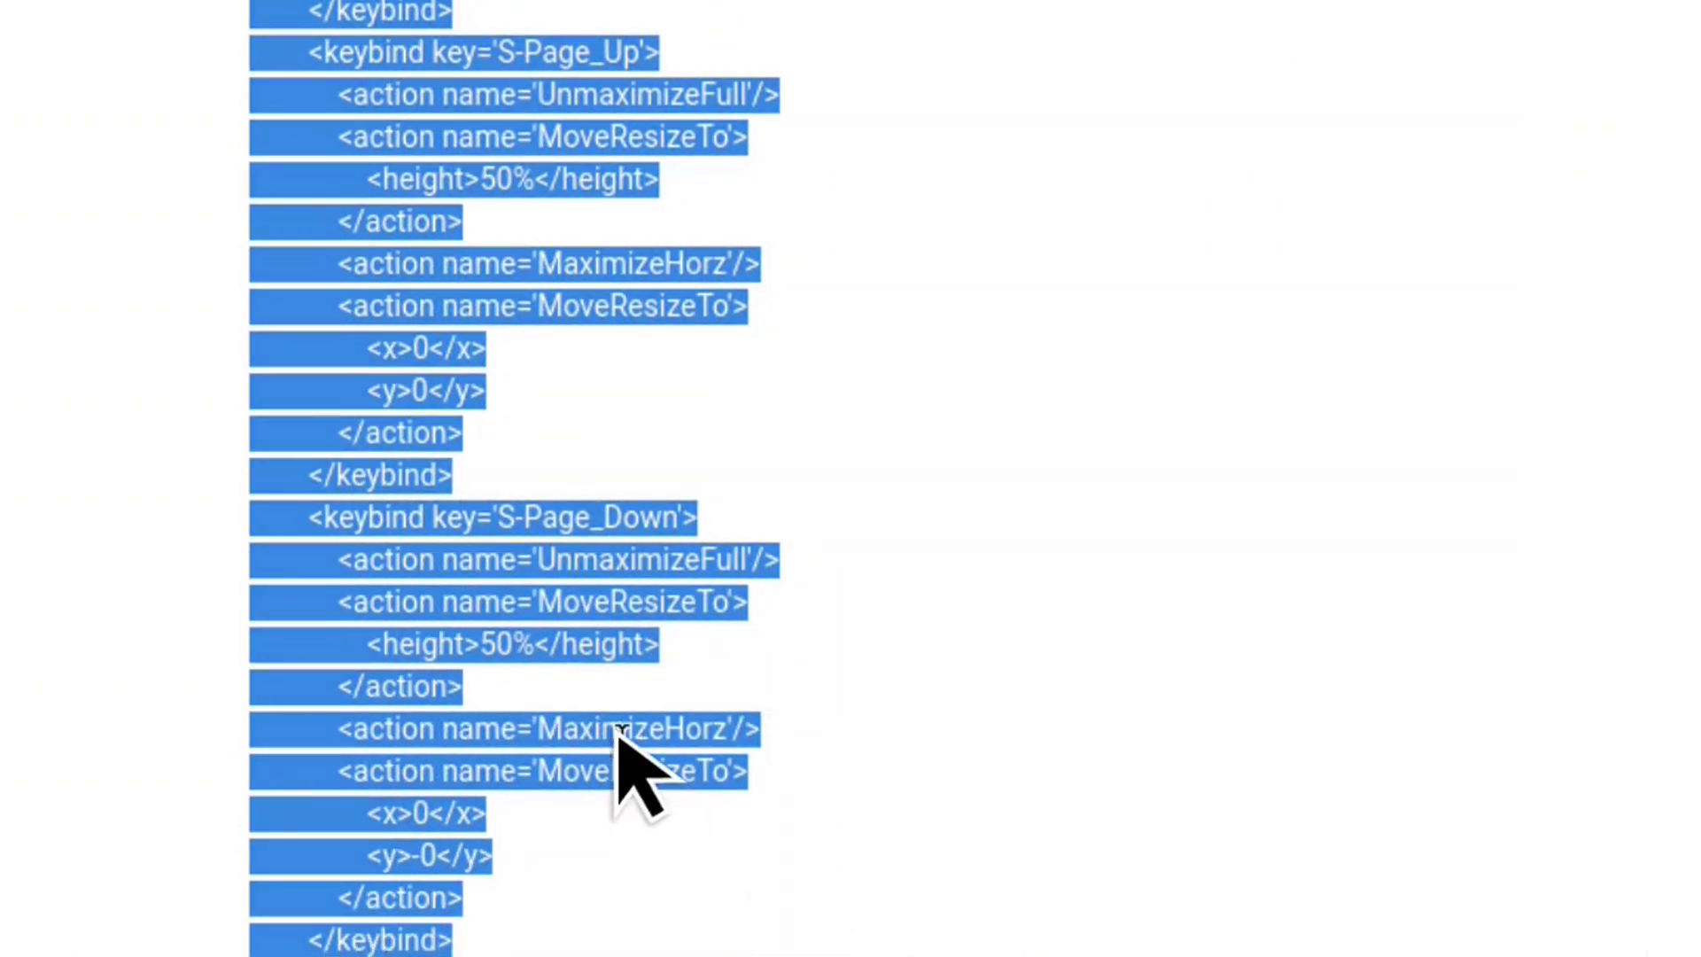
Find the A-F7 Move keybind in rc.xml by searching 'f7' and add blank line 344 after it.
{"action": "left_click", "coordinate": [631, 864]}
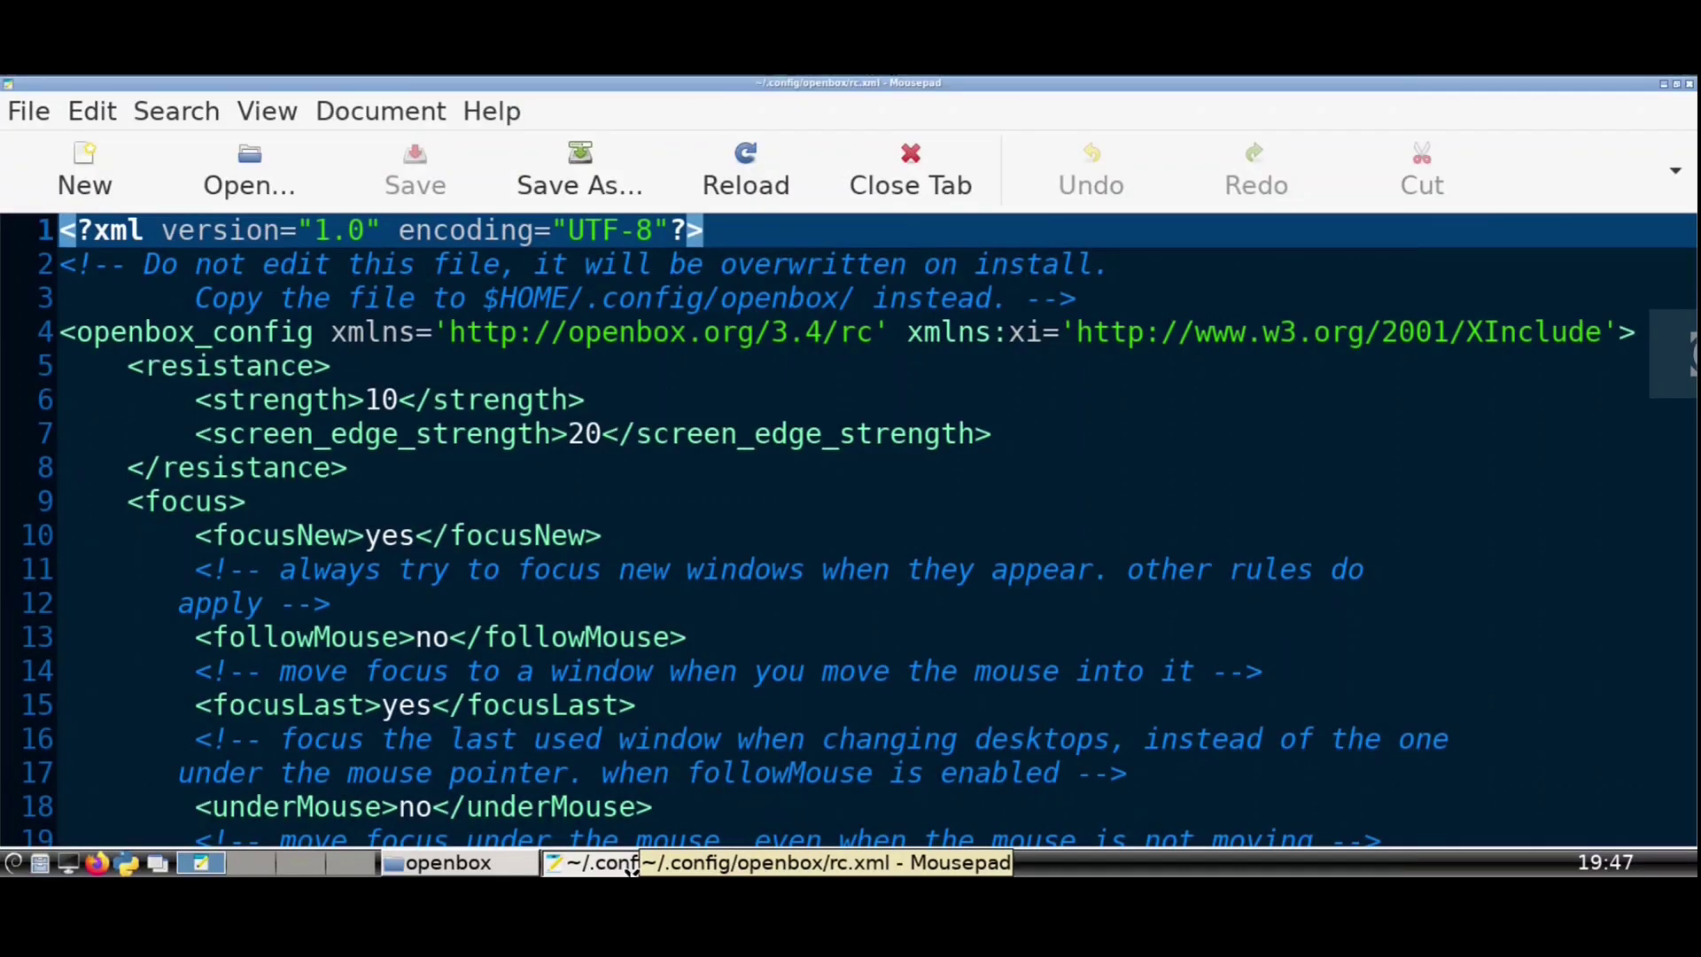
{"action": "key", "text": "ctrl+f"}
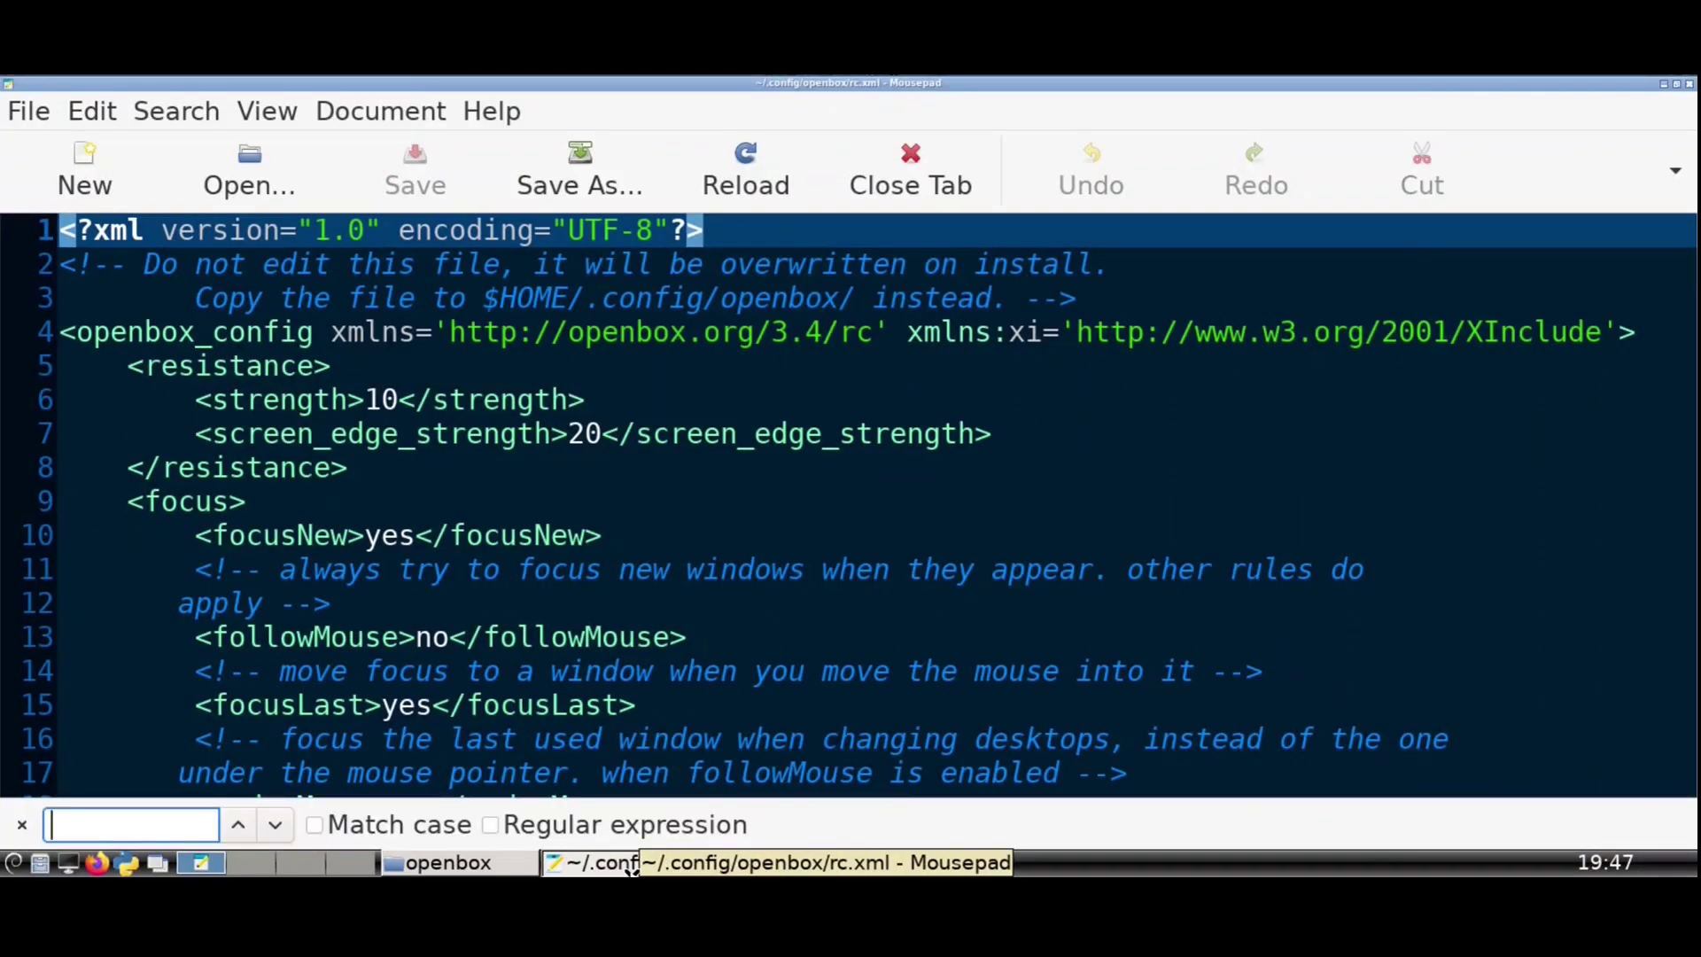
{"action": "key", "text": "Escape"}
{"action": "key", "text": "ctrl+f"}
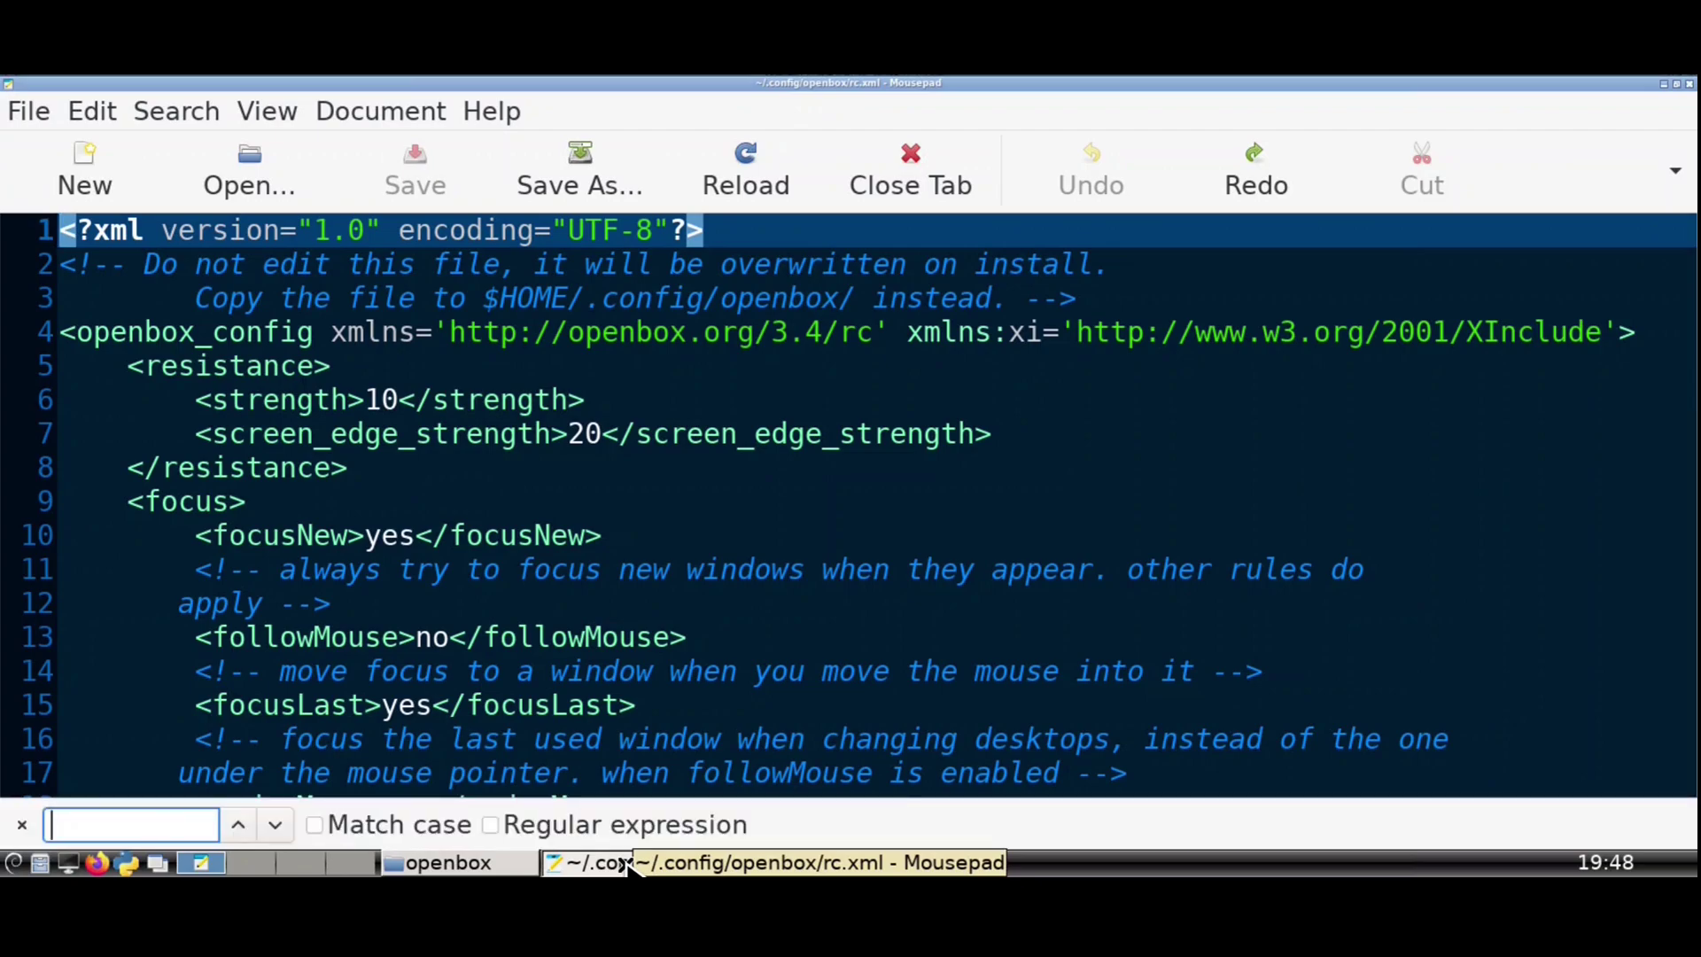
{"action": "type", "text": "f7"}
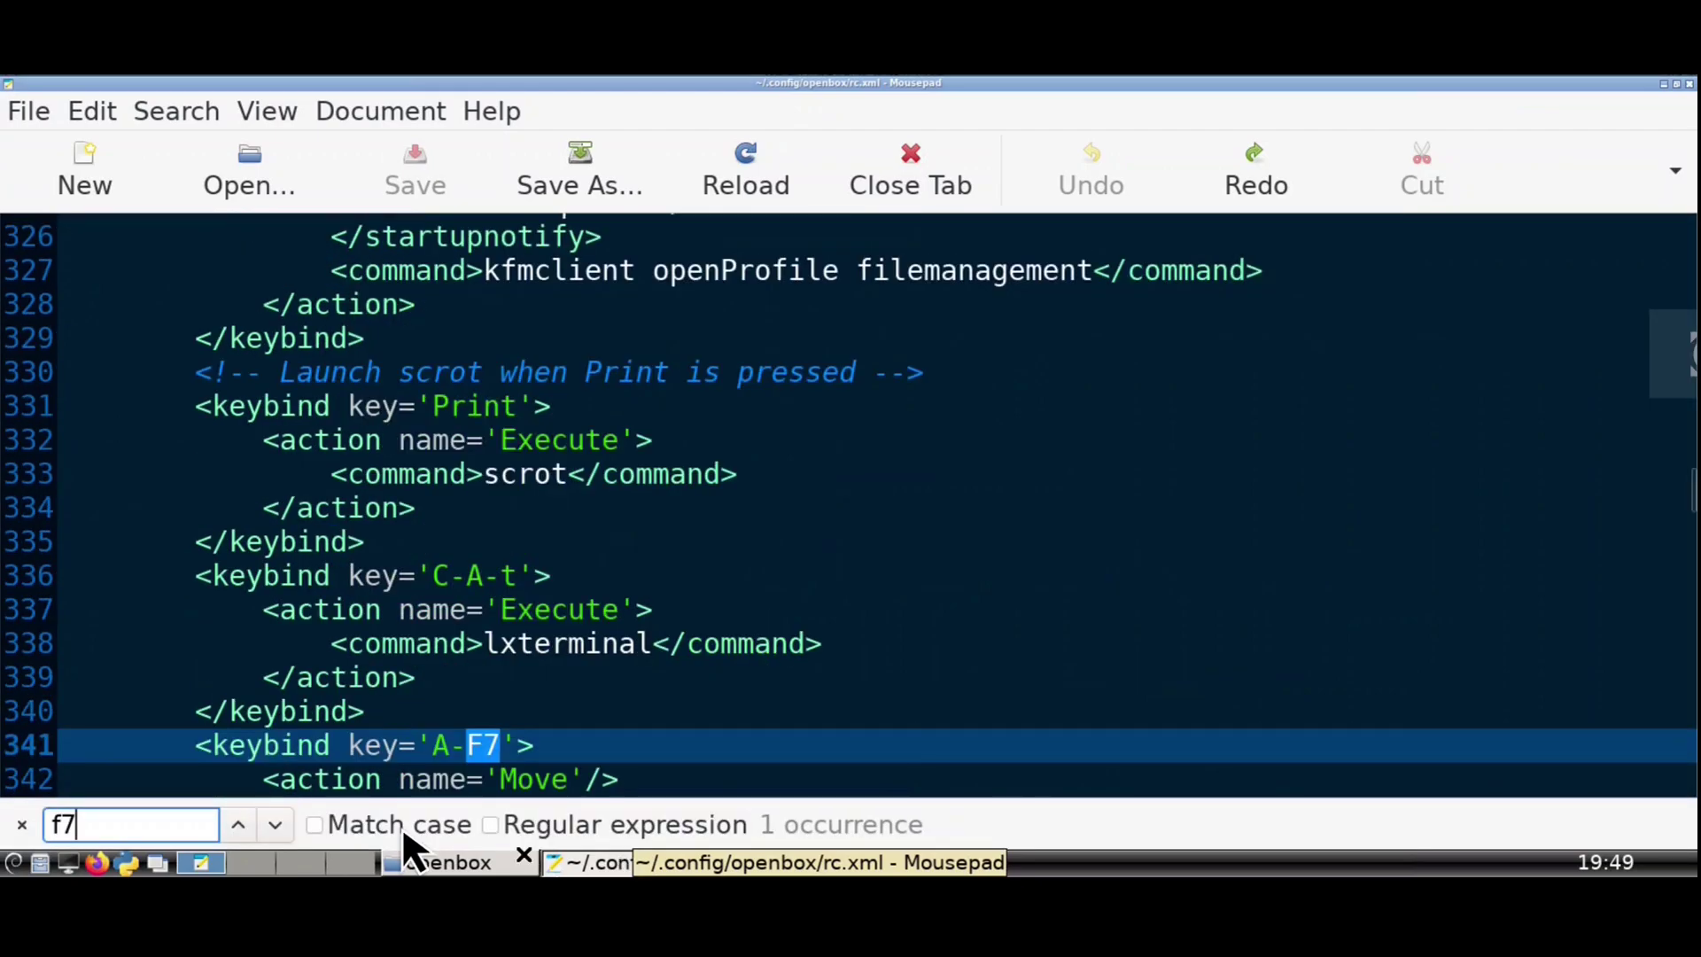
{"action": "left_click", "coordinate": [22, 825]}
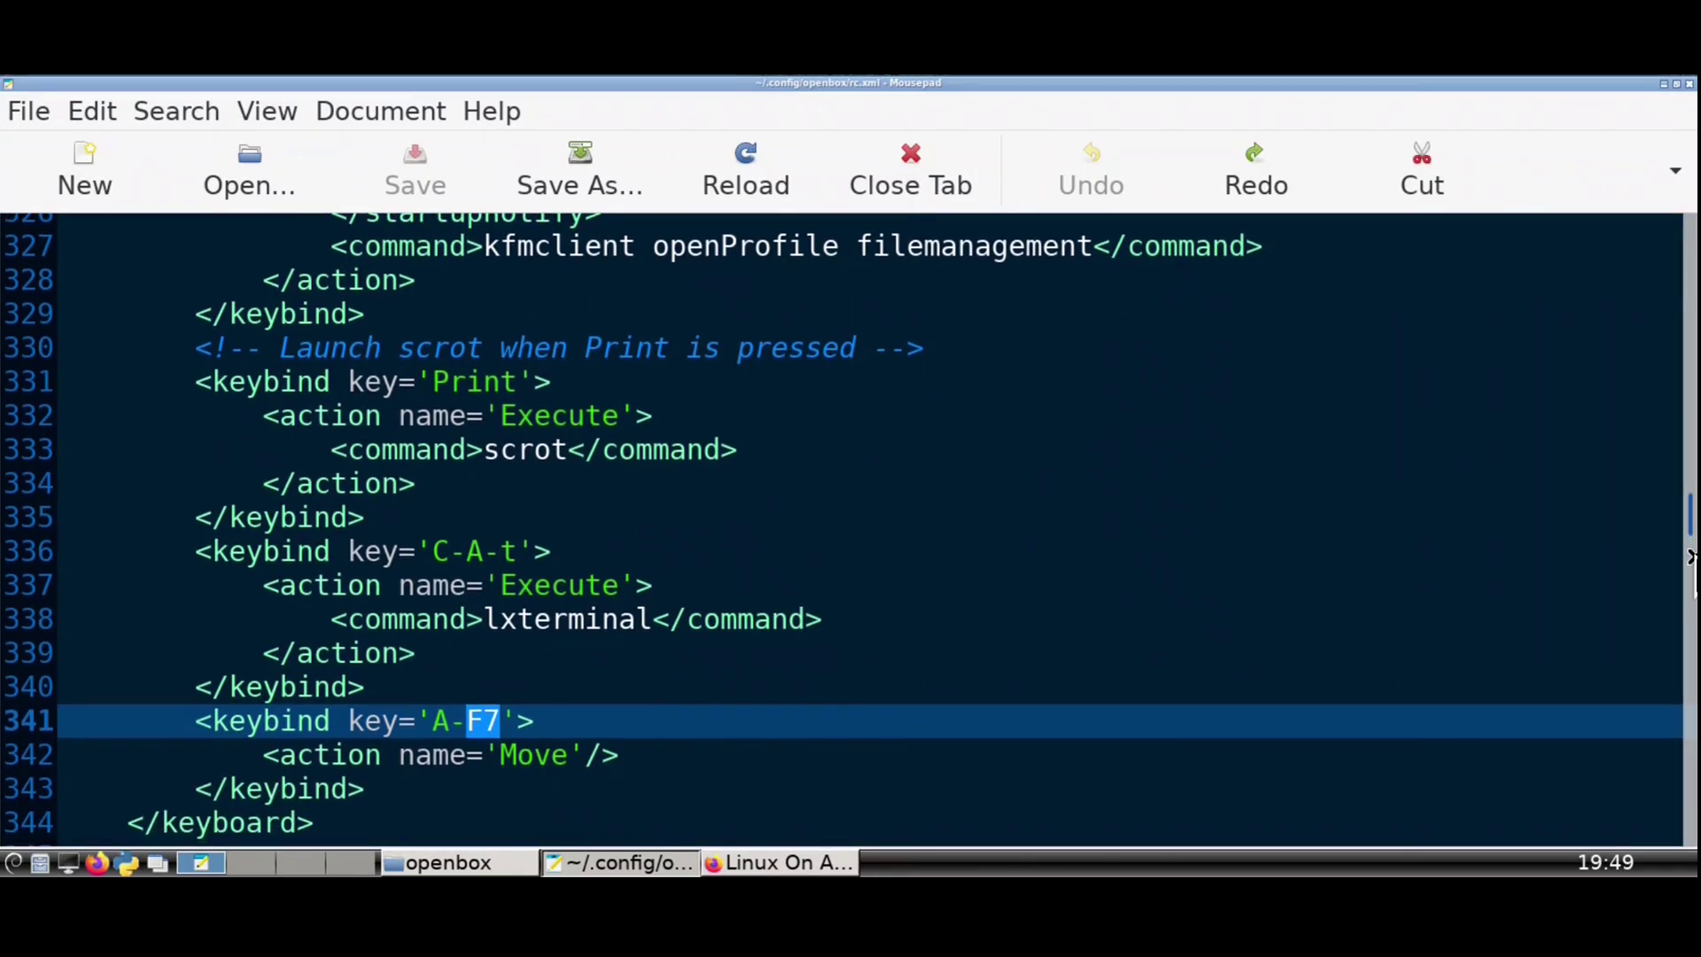
{"action": "scroll", "coordinate": [1693, 557], "scroll_direction": "down", "scroll_amount": 2}
{"action": "left_click", "coordinate": [590, 759]}
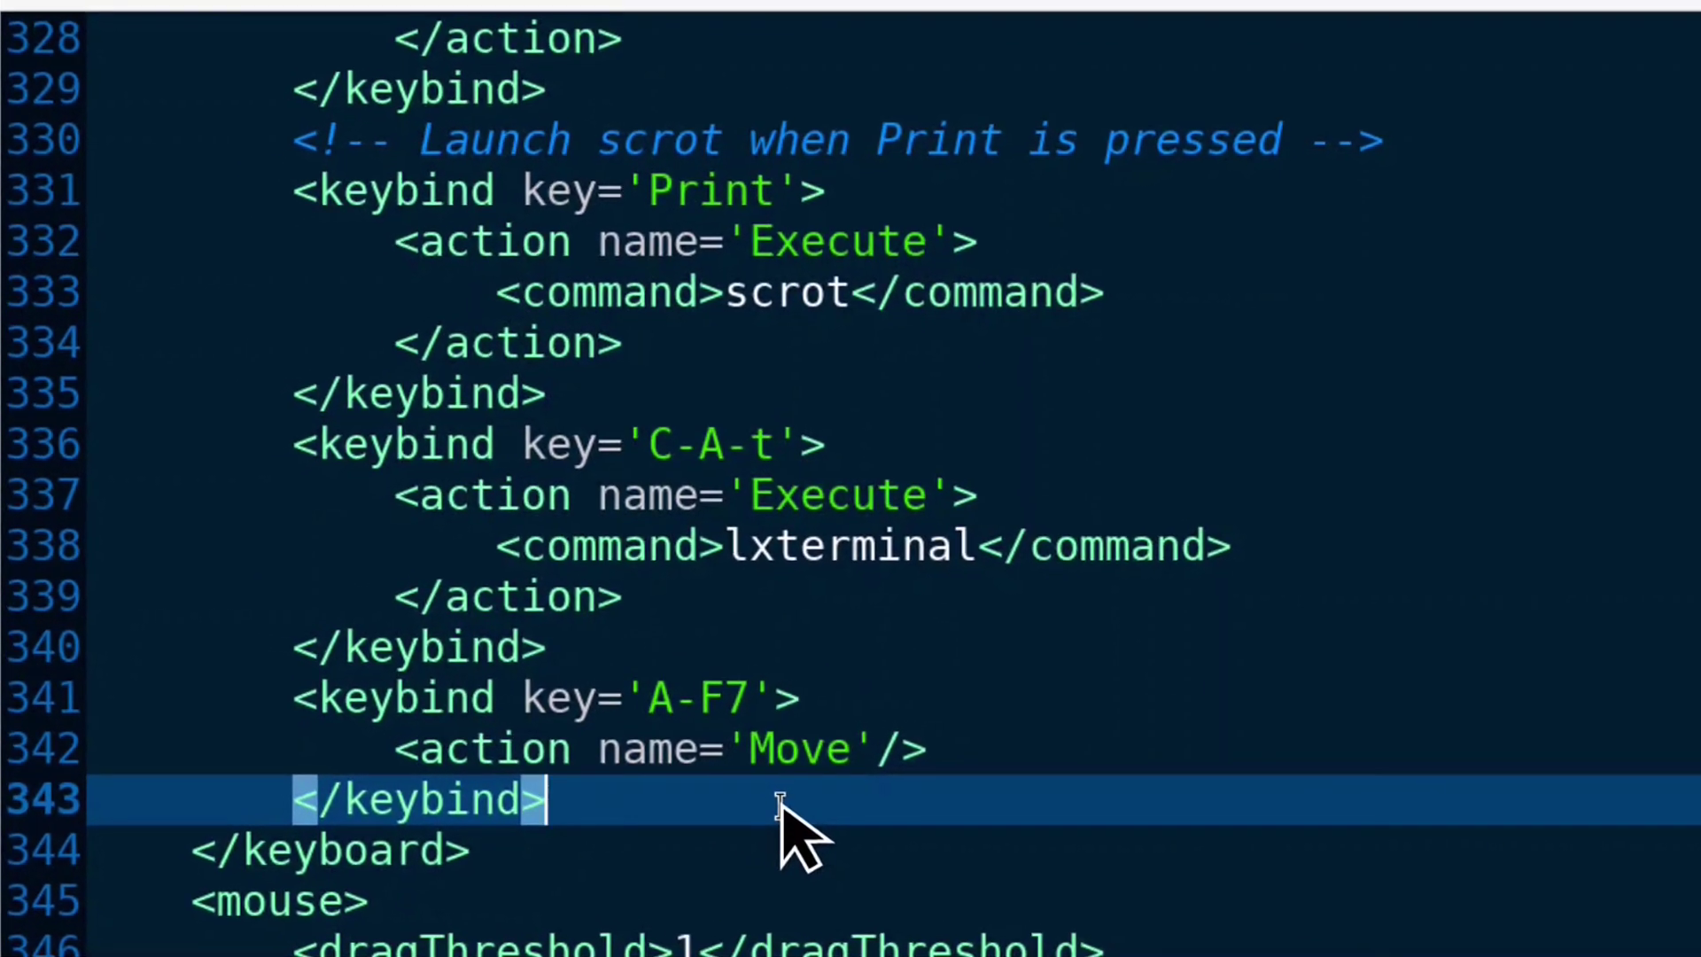
{"action": "key", "text": "Return"}
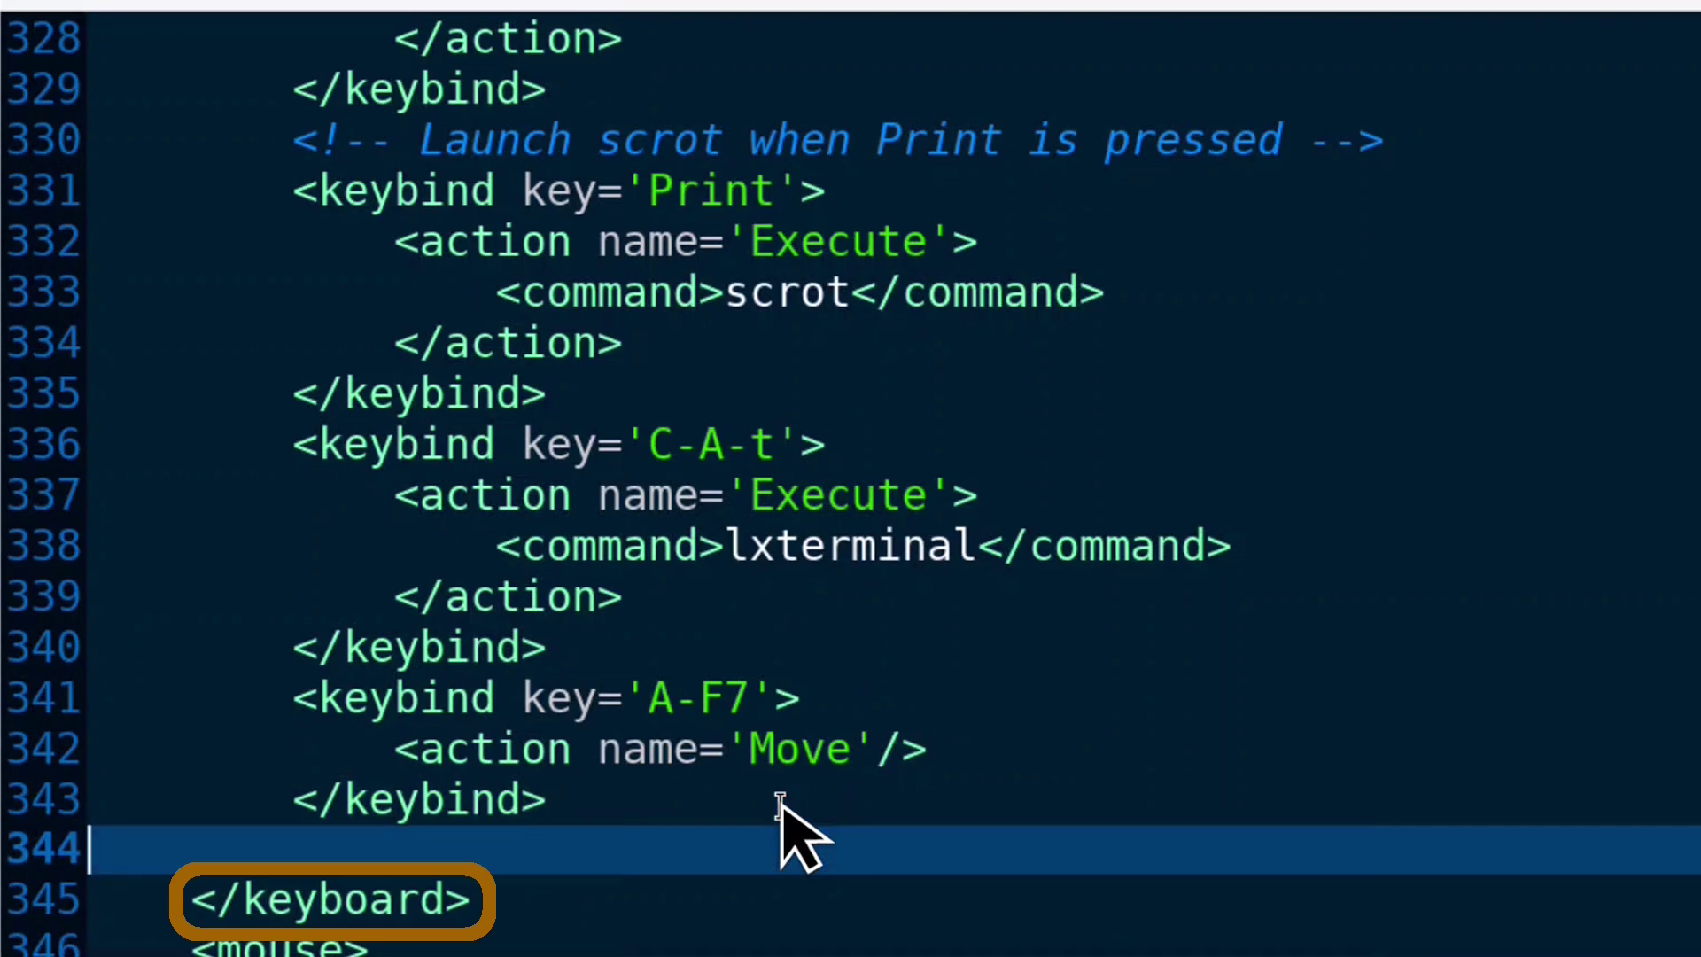
Paste the S-End, S-Home, S-Page_Up and S-Page_Down keybind blocks into empty line 344.
{"action": "right_click", "coordinate": [780, 833]}
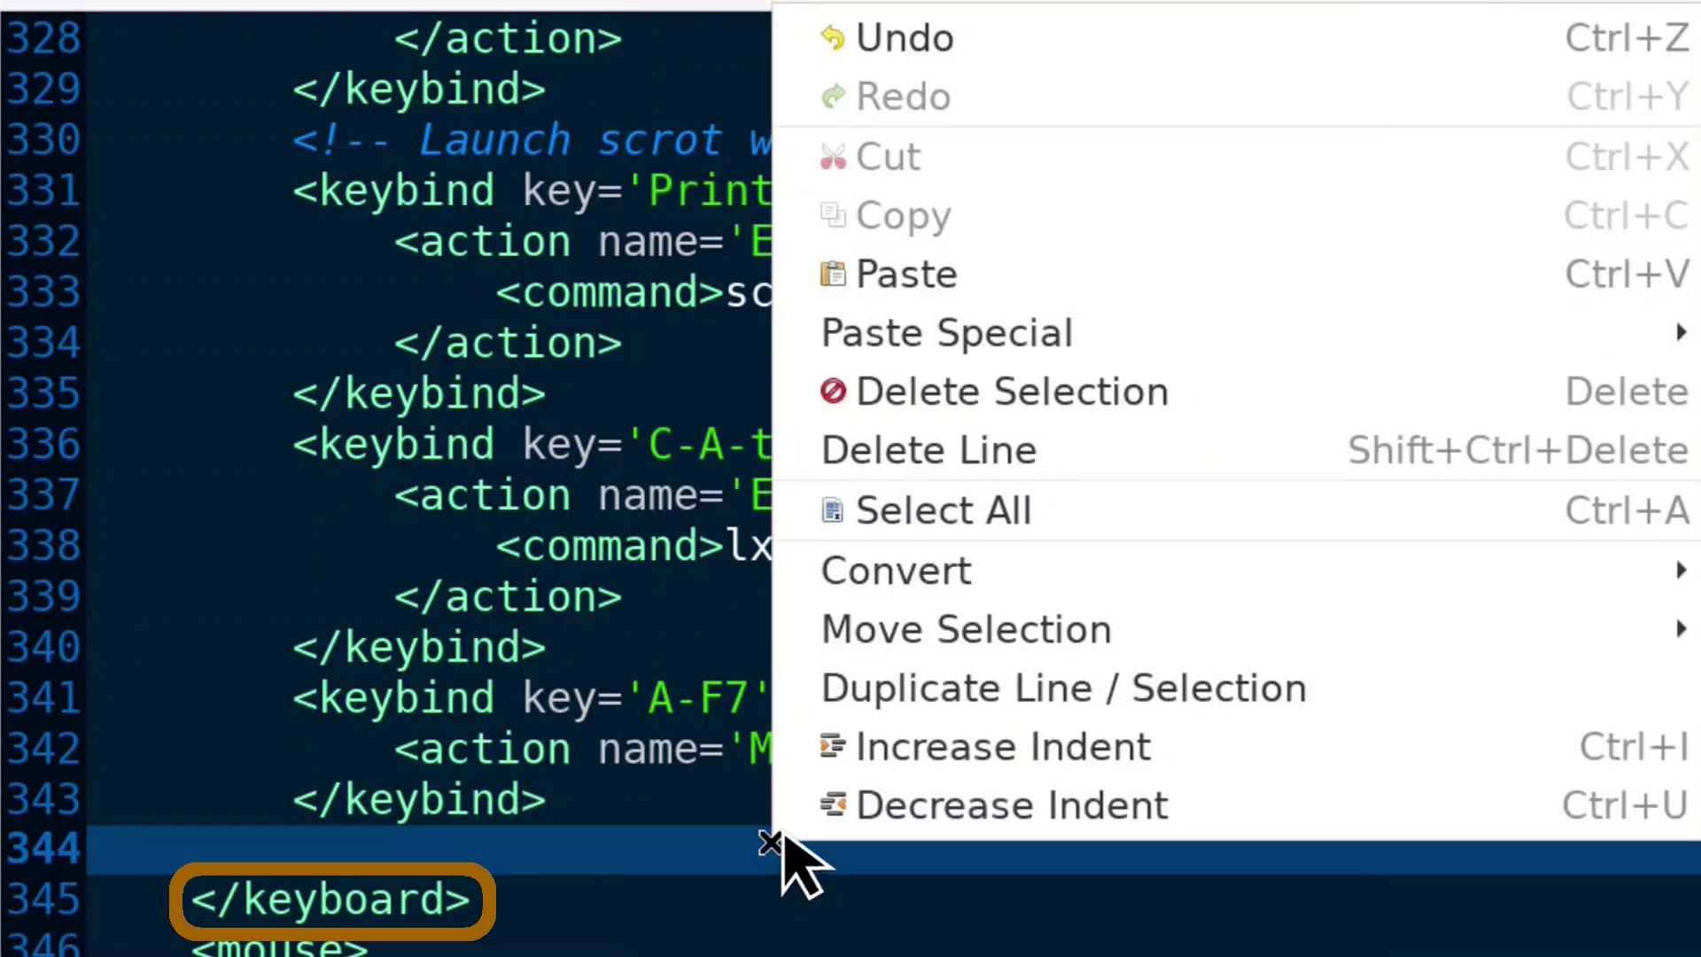
{"action": "left_click", "coordinate": [970, 285]}
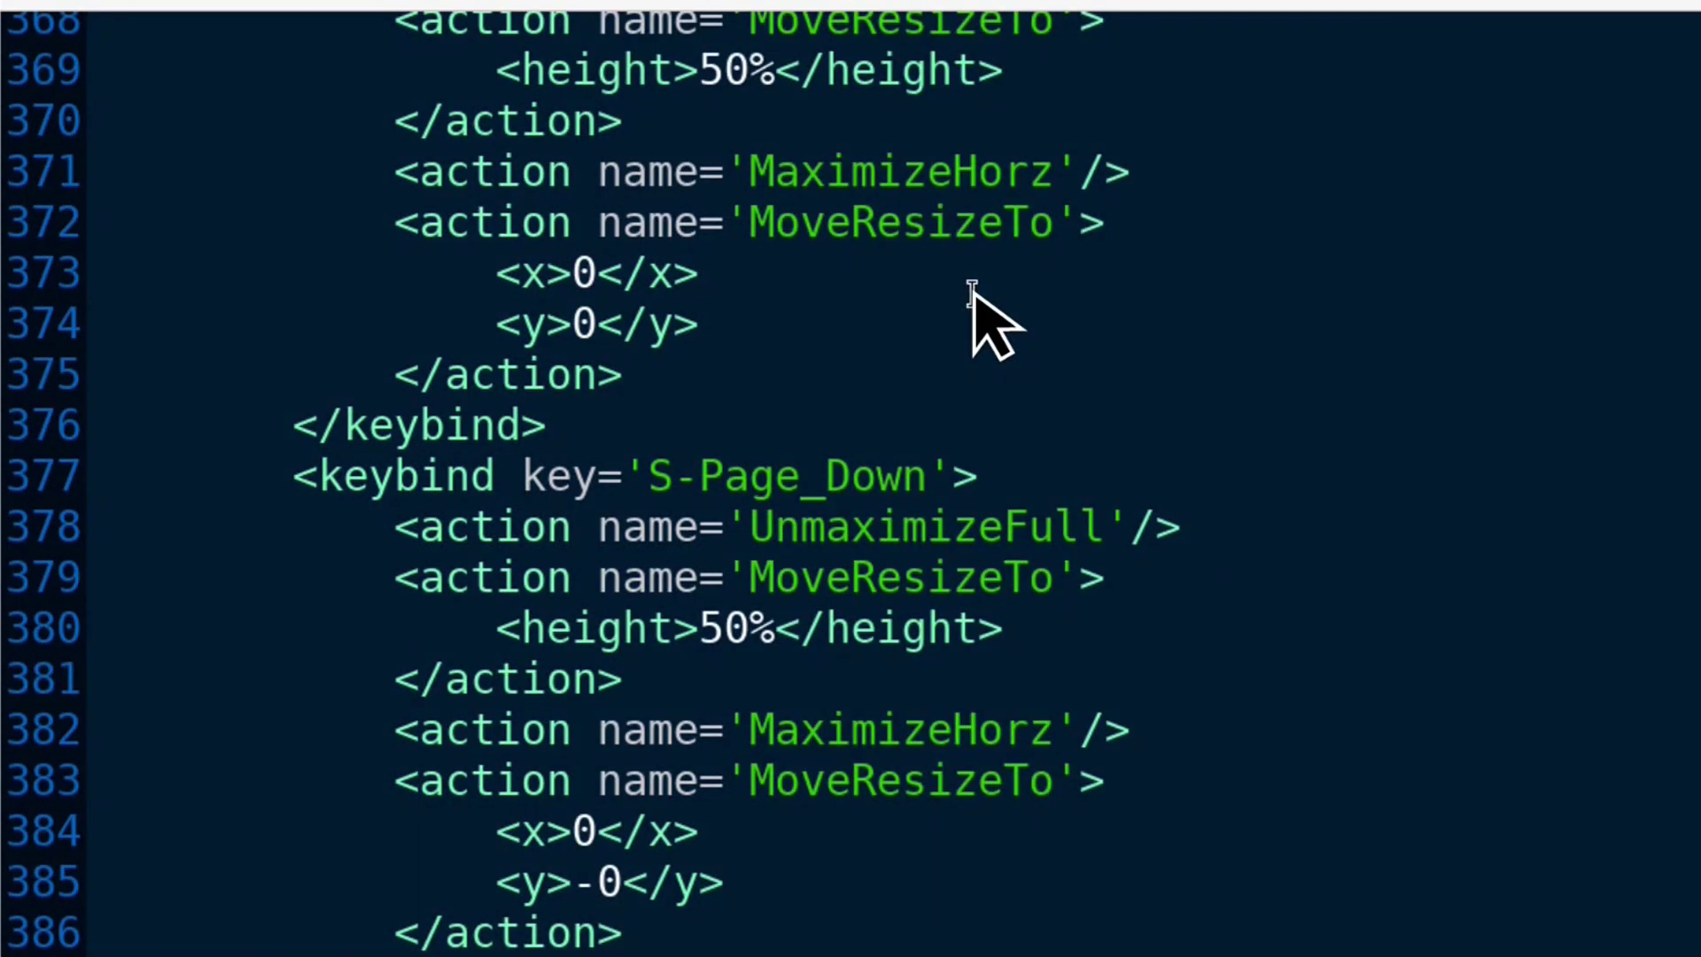
{"action": "scroll", "coordinate": [972, 296], "scroll_direction": "up", "scroll_amount": 7}
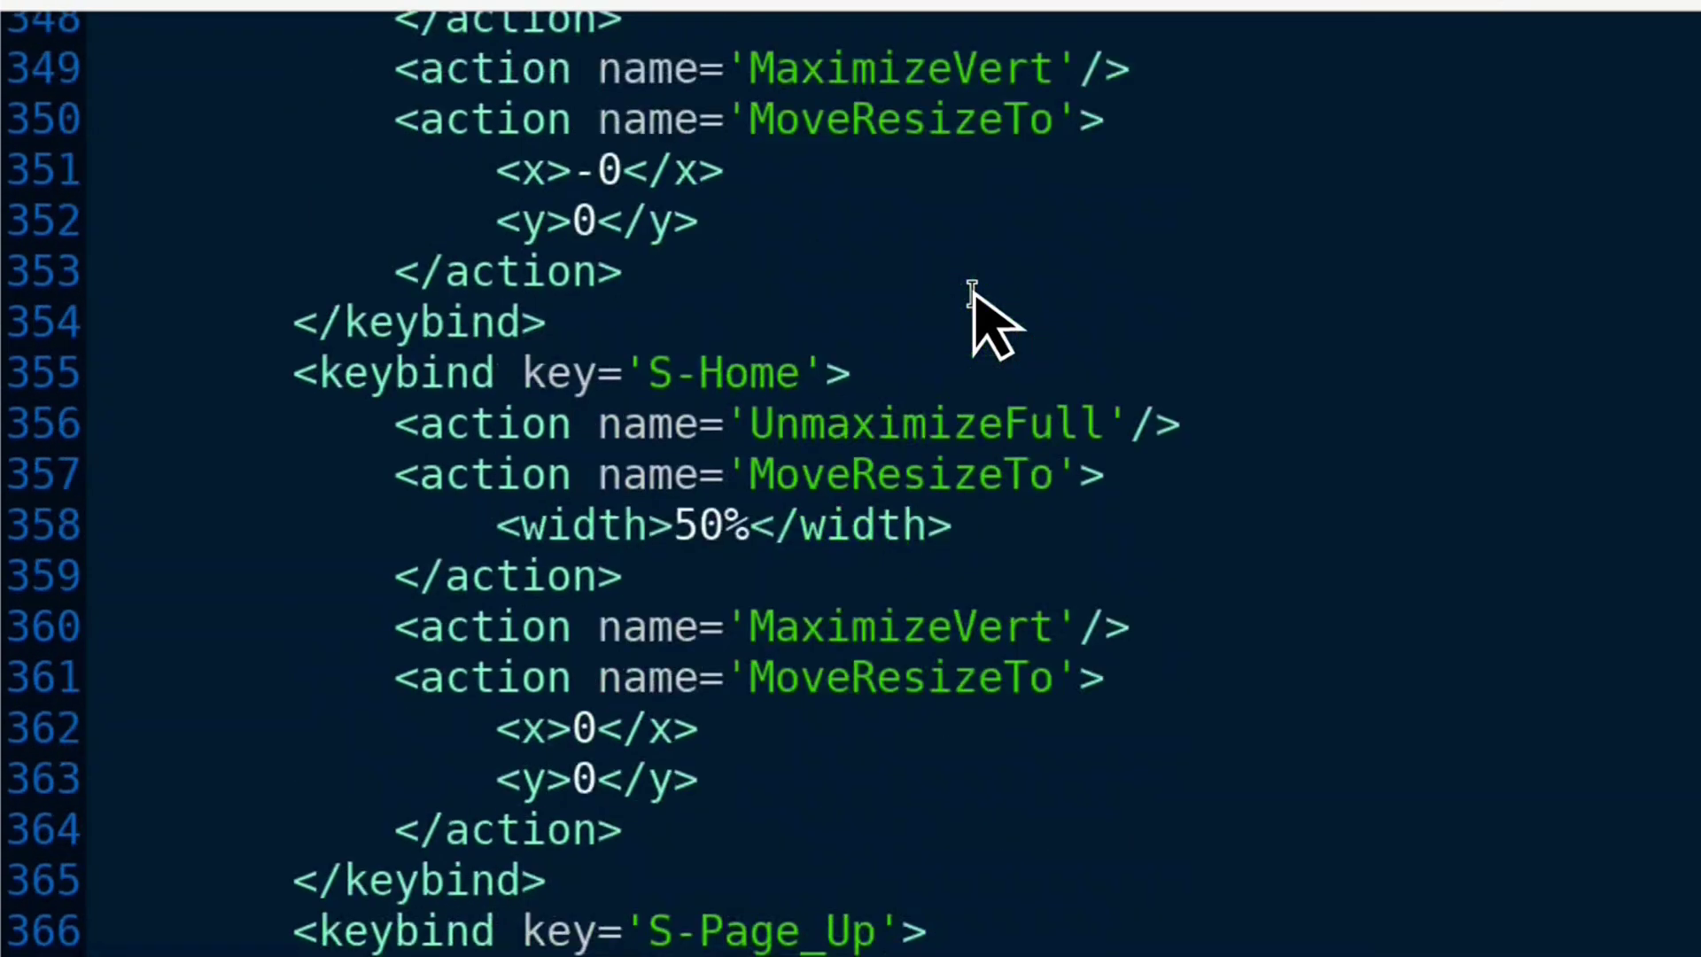
{"action": "scroll", "coordinate": [972, 297], "scroll_direction": "up", "scroll_amount": 2}
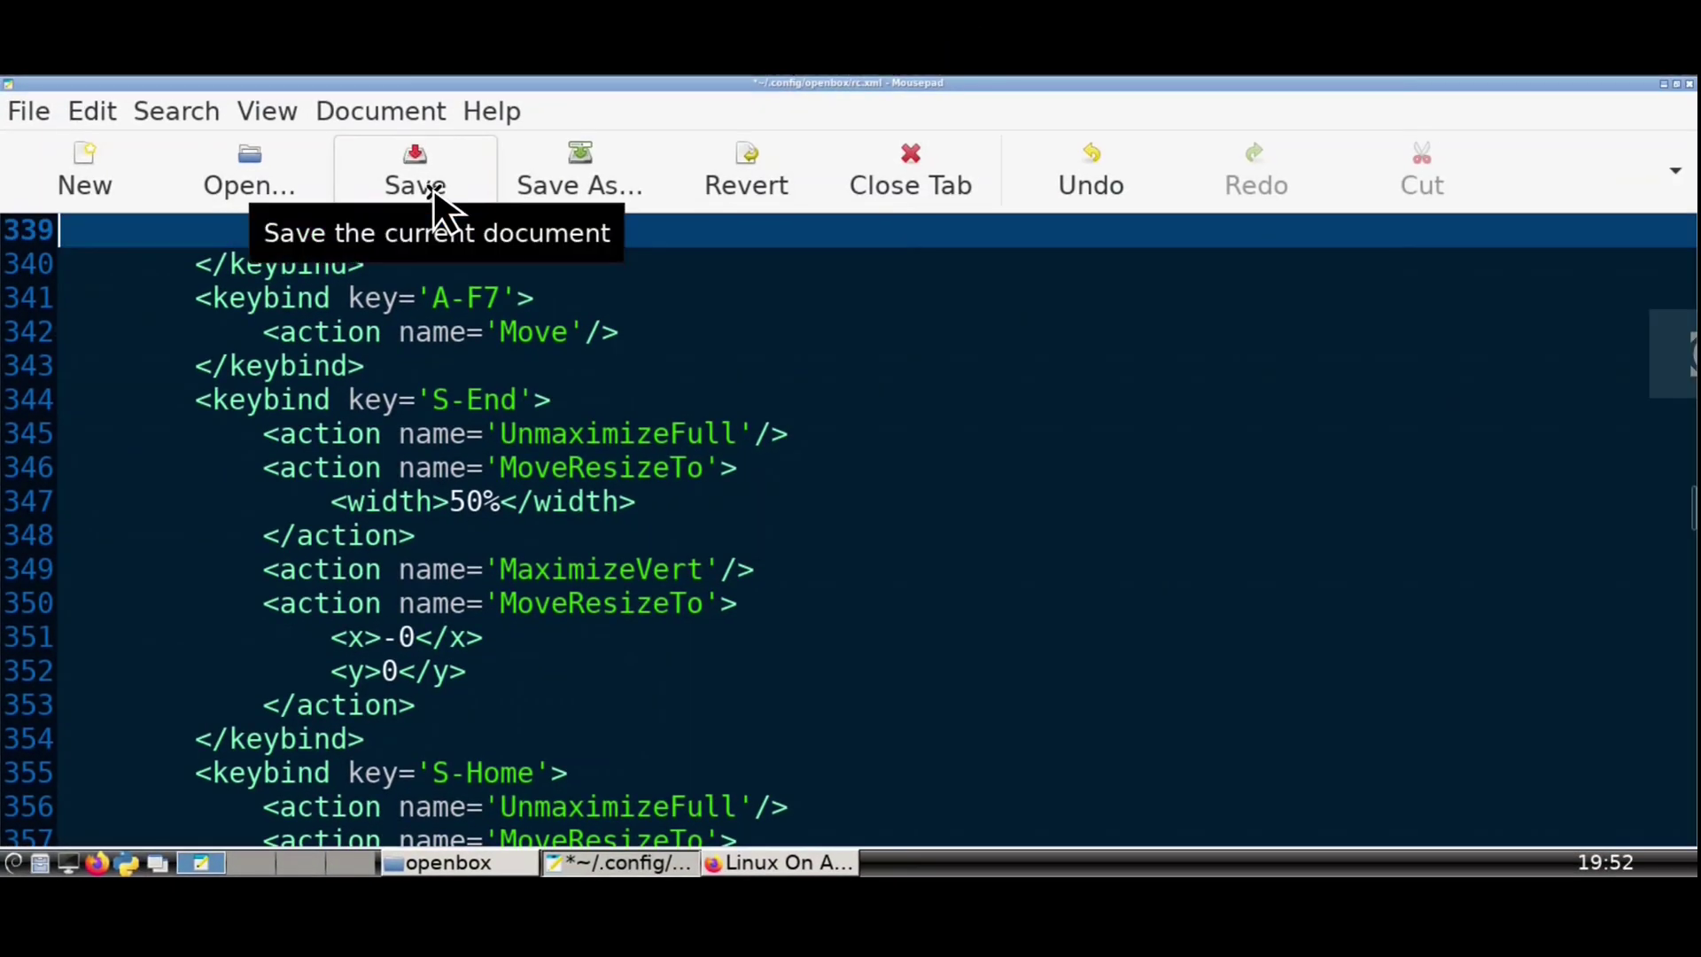
Save the edited rc.xml and close Mousepad and Firefox.
{"action": "left_click", "coordinate": [439, 205]}
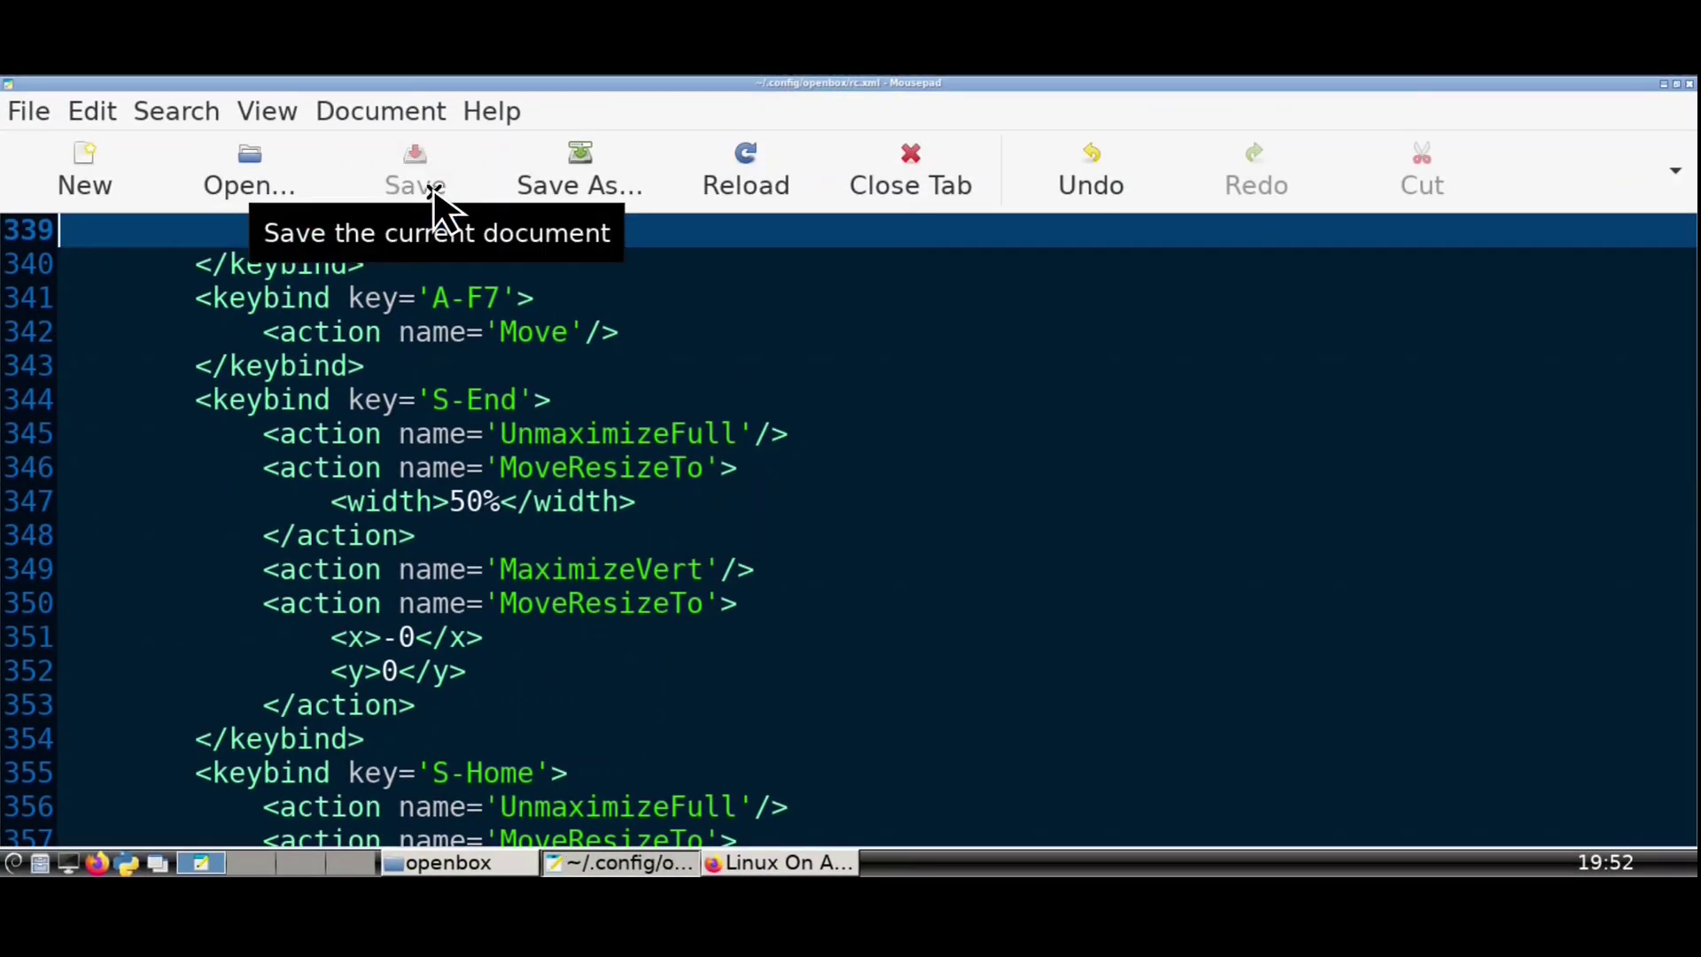
{"action": "left_click", "coordinate": [1683, 85]}
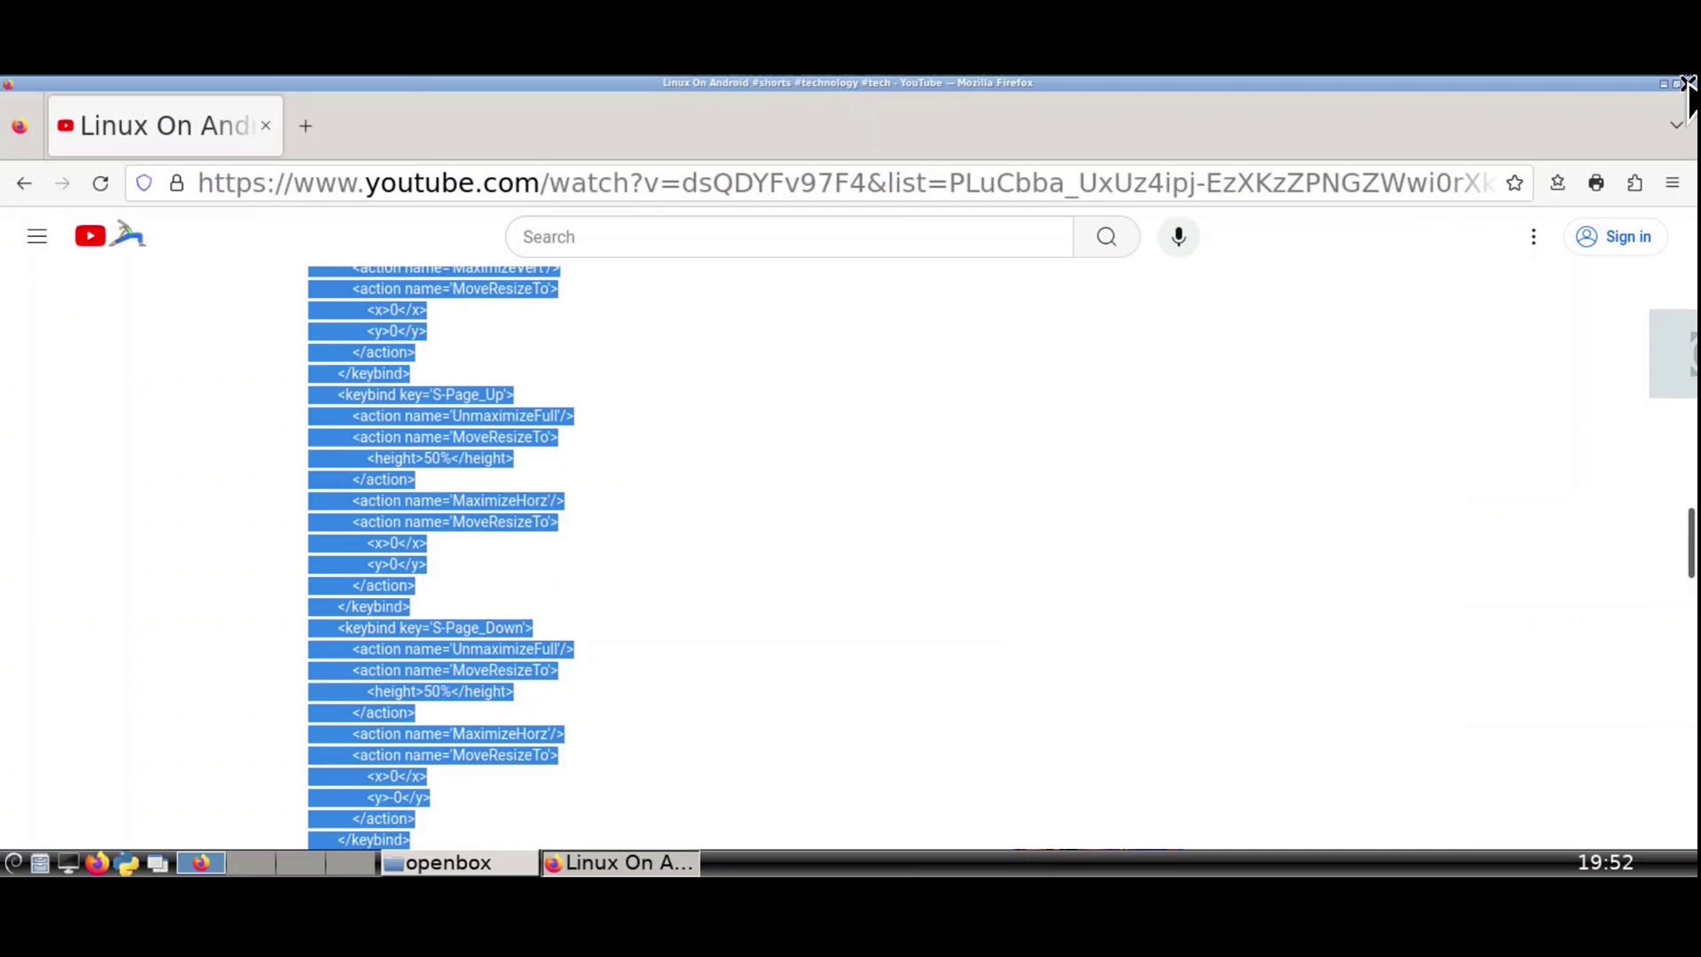
{"action": "left_click", "coordinate": [1686, 84]}
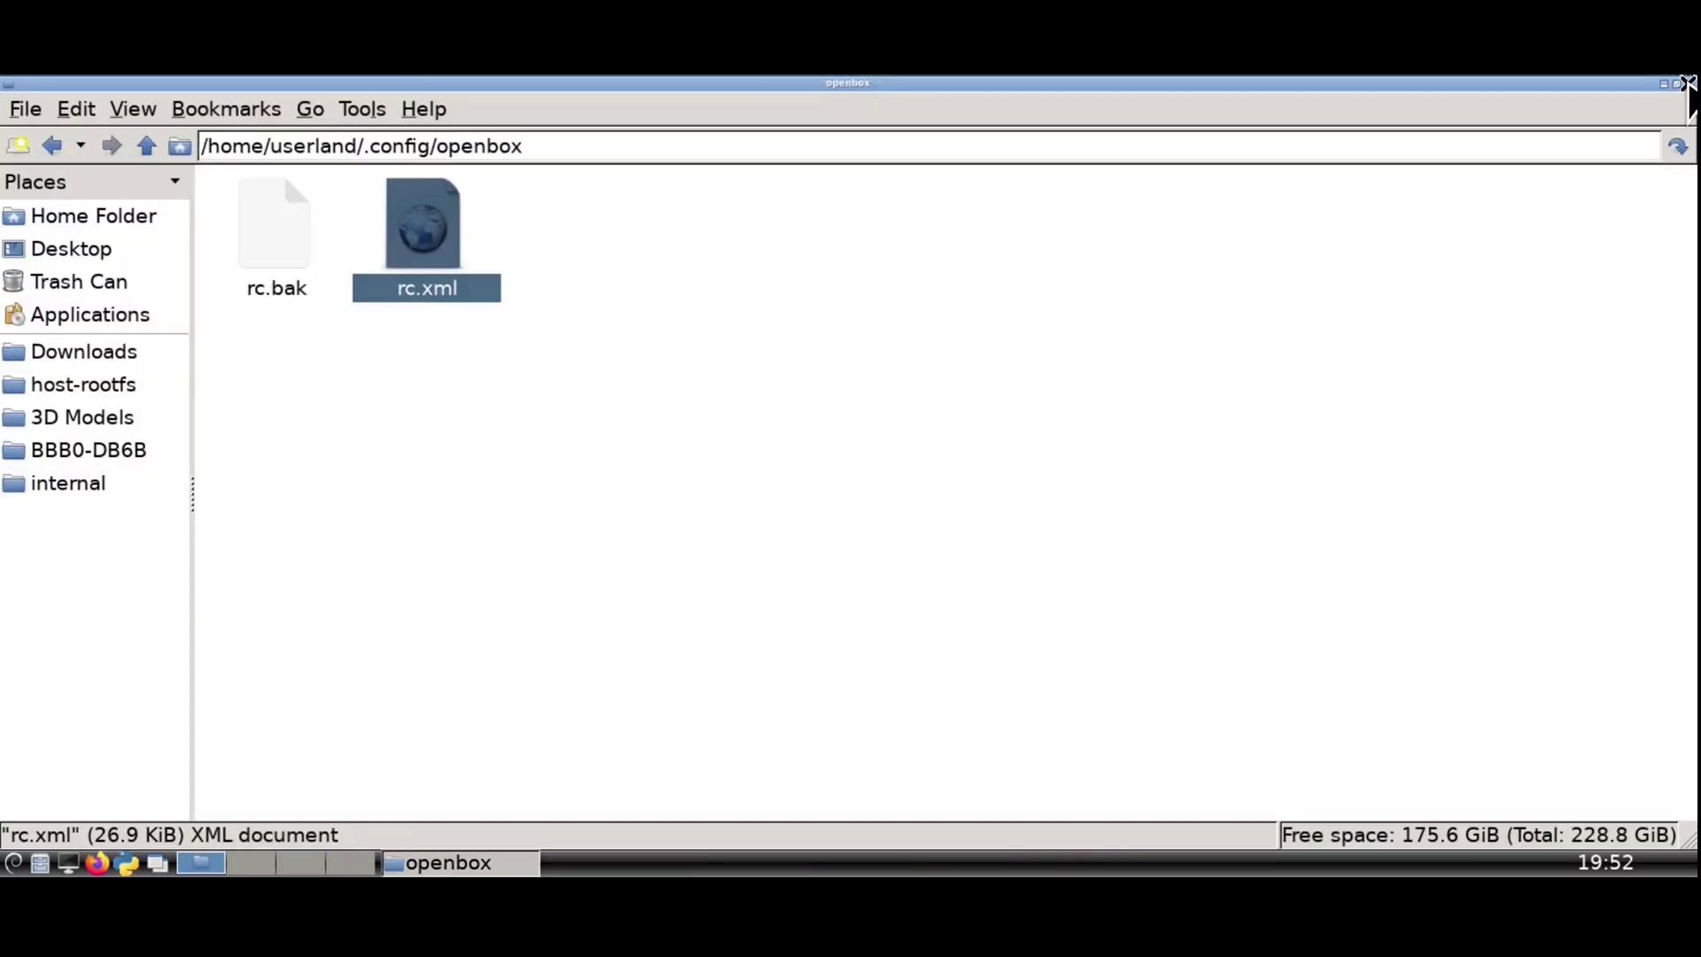
Disconnect the VNC desktop, restart the debian apps session, and relaunch the desktop with 'gol'.
{"action": "left_click", "coordinate": [1686, 84]}
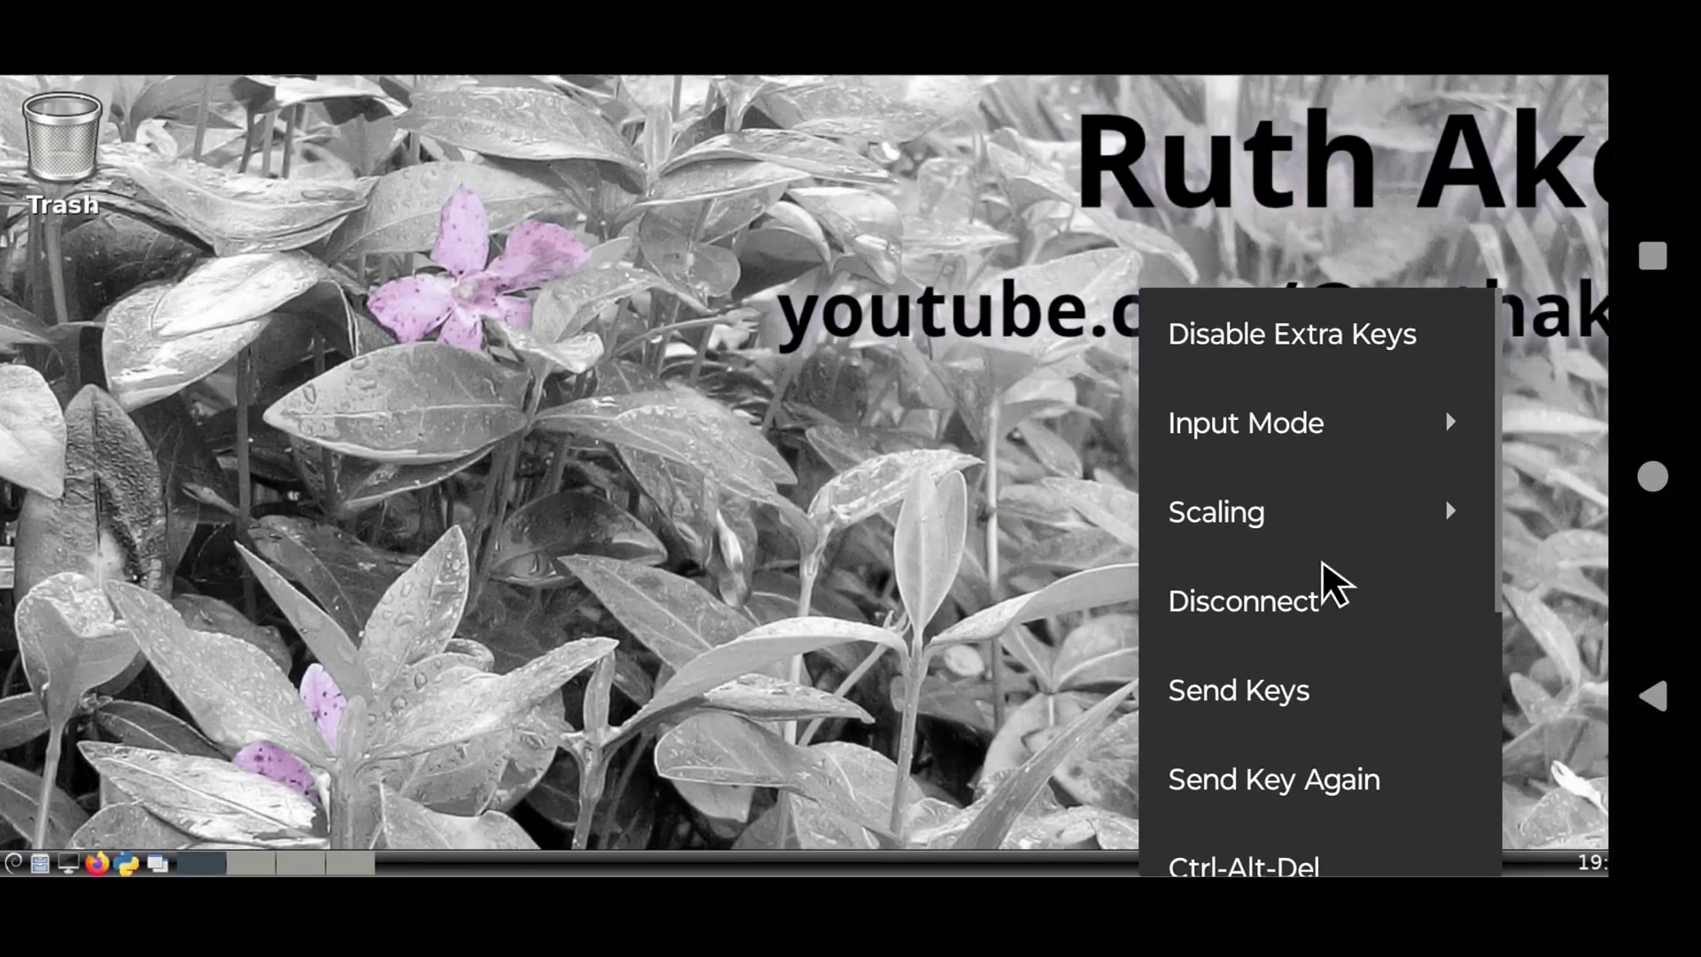
{"action": "left_click", "coordinate": [1321, 582]}
{"action": "left_click", "coordinate": [891, 363]}
{"action": "left_click", "coordinate": [972, 408]}
{"action": "left_click", "coordinate": [819, 390]}
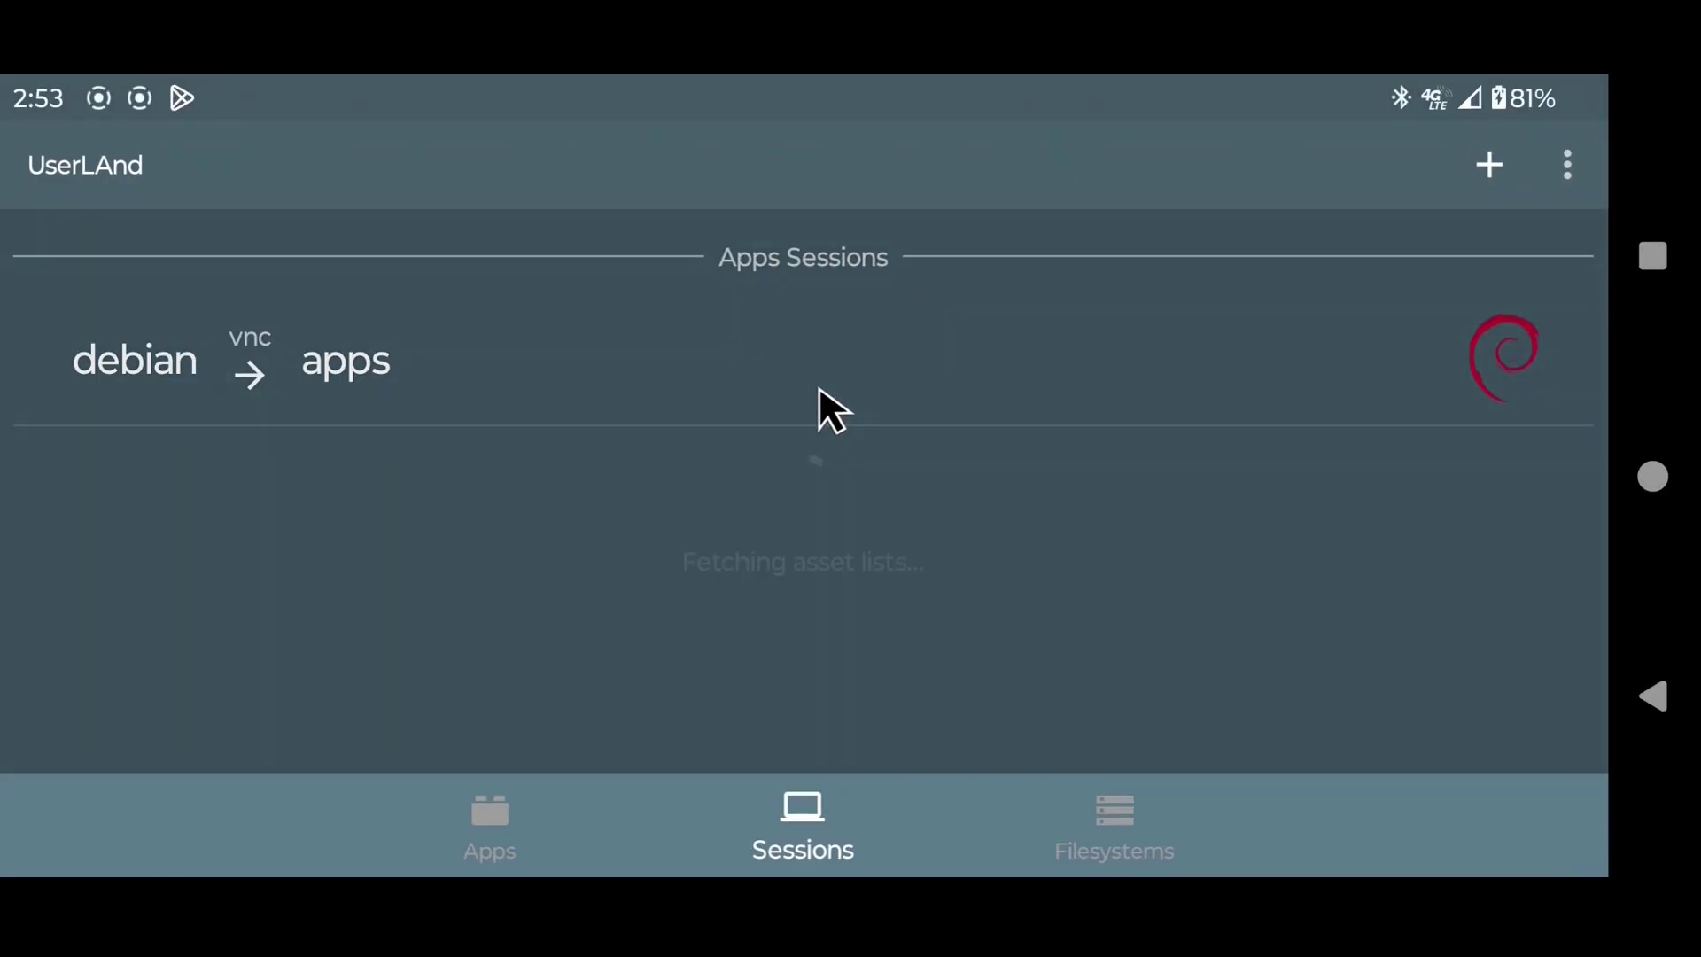
{"action": "type", "text": "gol"}
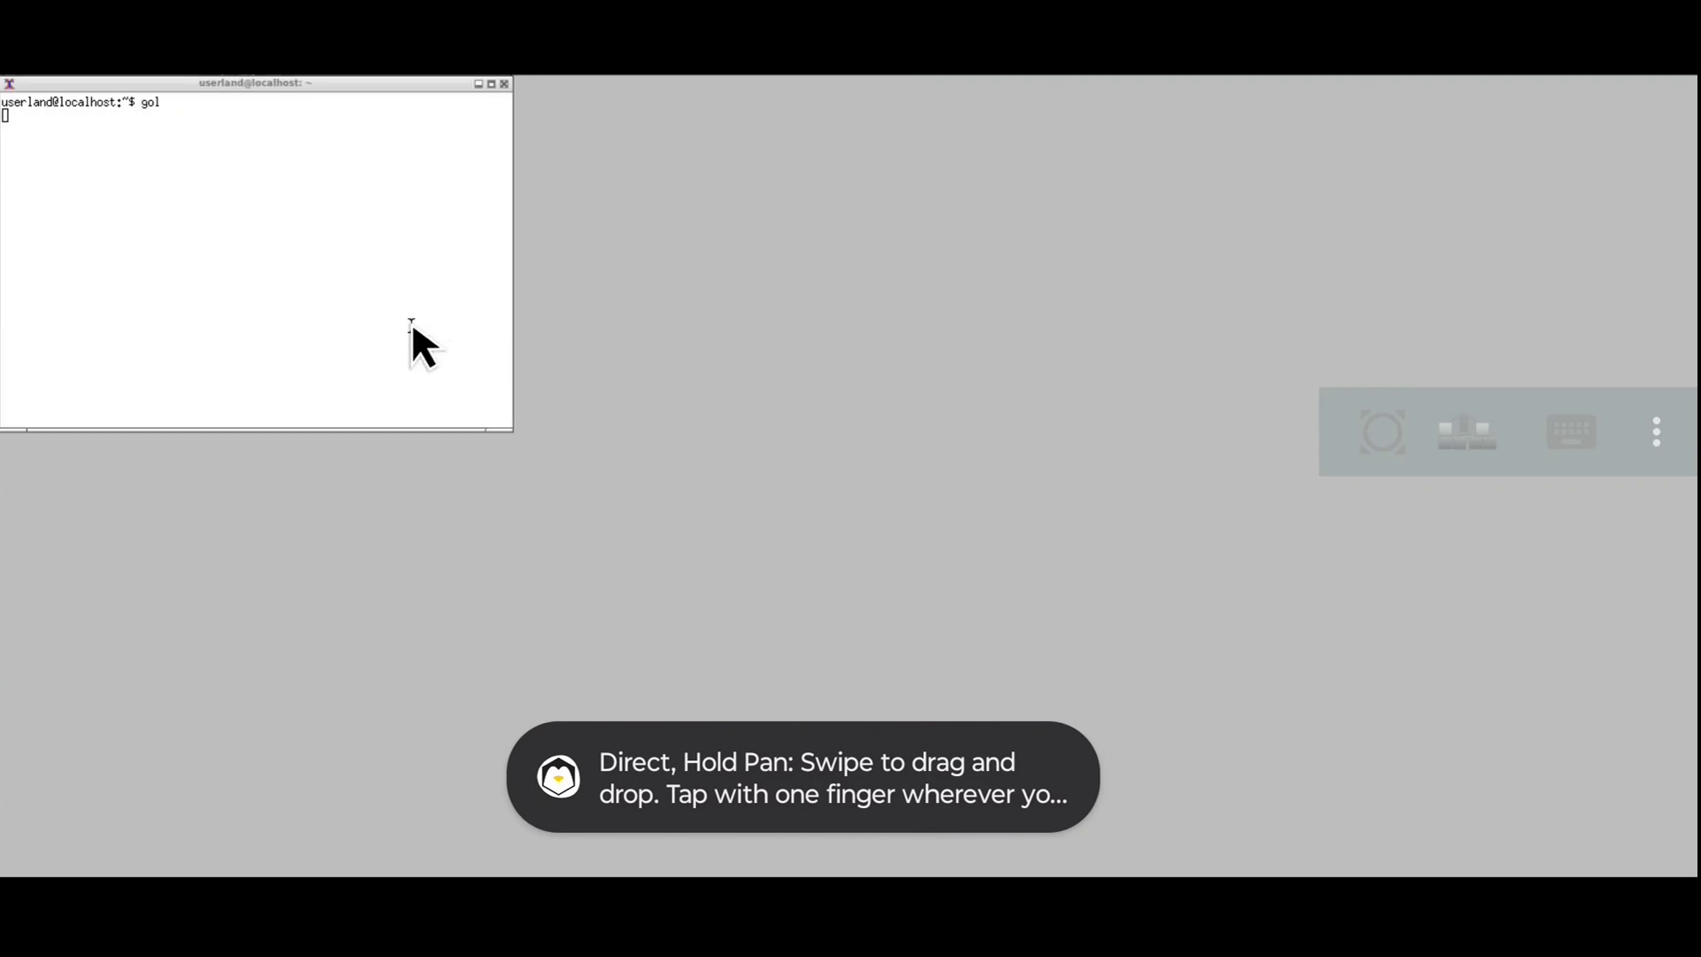
{"action": "key", "text": "Return"}
Exit the terminal and open the PCManFM file manager from the taskbar.
{"action": "type", "text": "exit"}
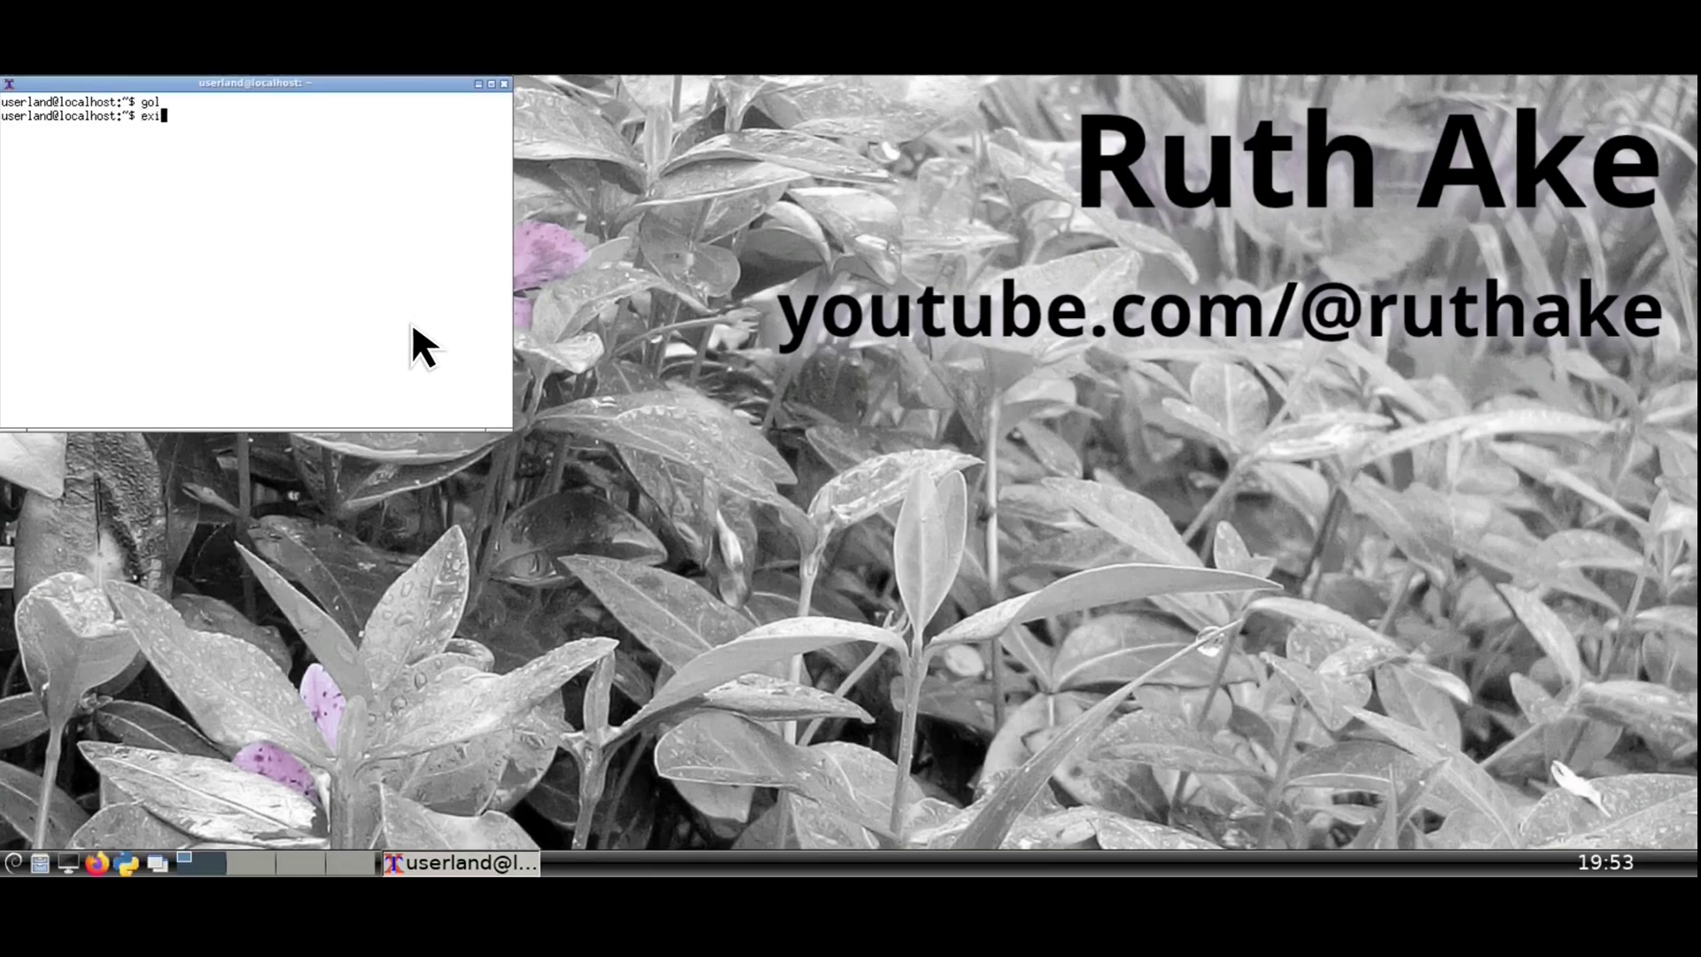
{"action": "key", "text": "Return"}
{"action": "left_click", "coordinate": [40, 858]}
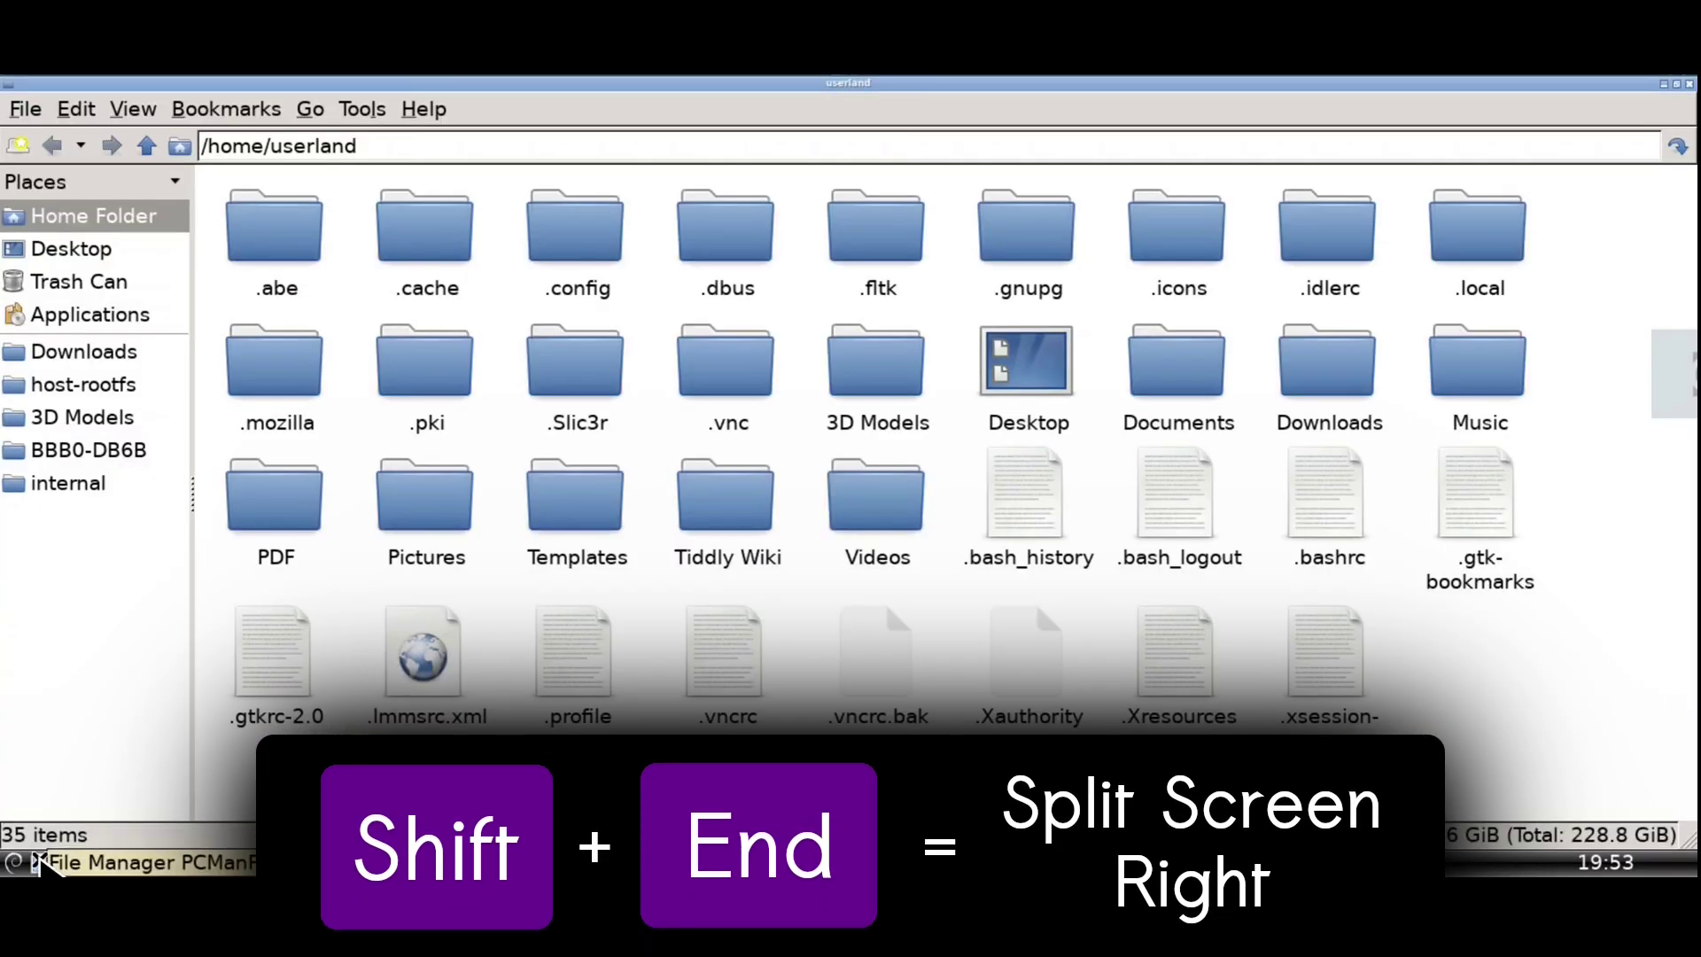
Snap PCManFM right, left, top and bottom with Shift+End, Shift+Home, Shift+Page Up, Shift+Page Down.
{"action": "key", "text": "shift+End"}
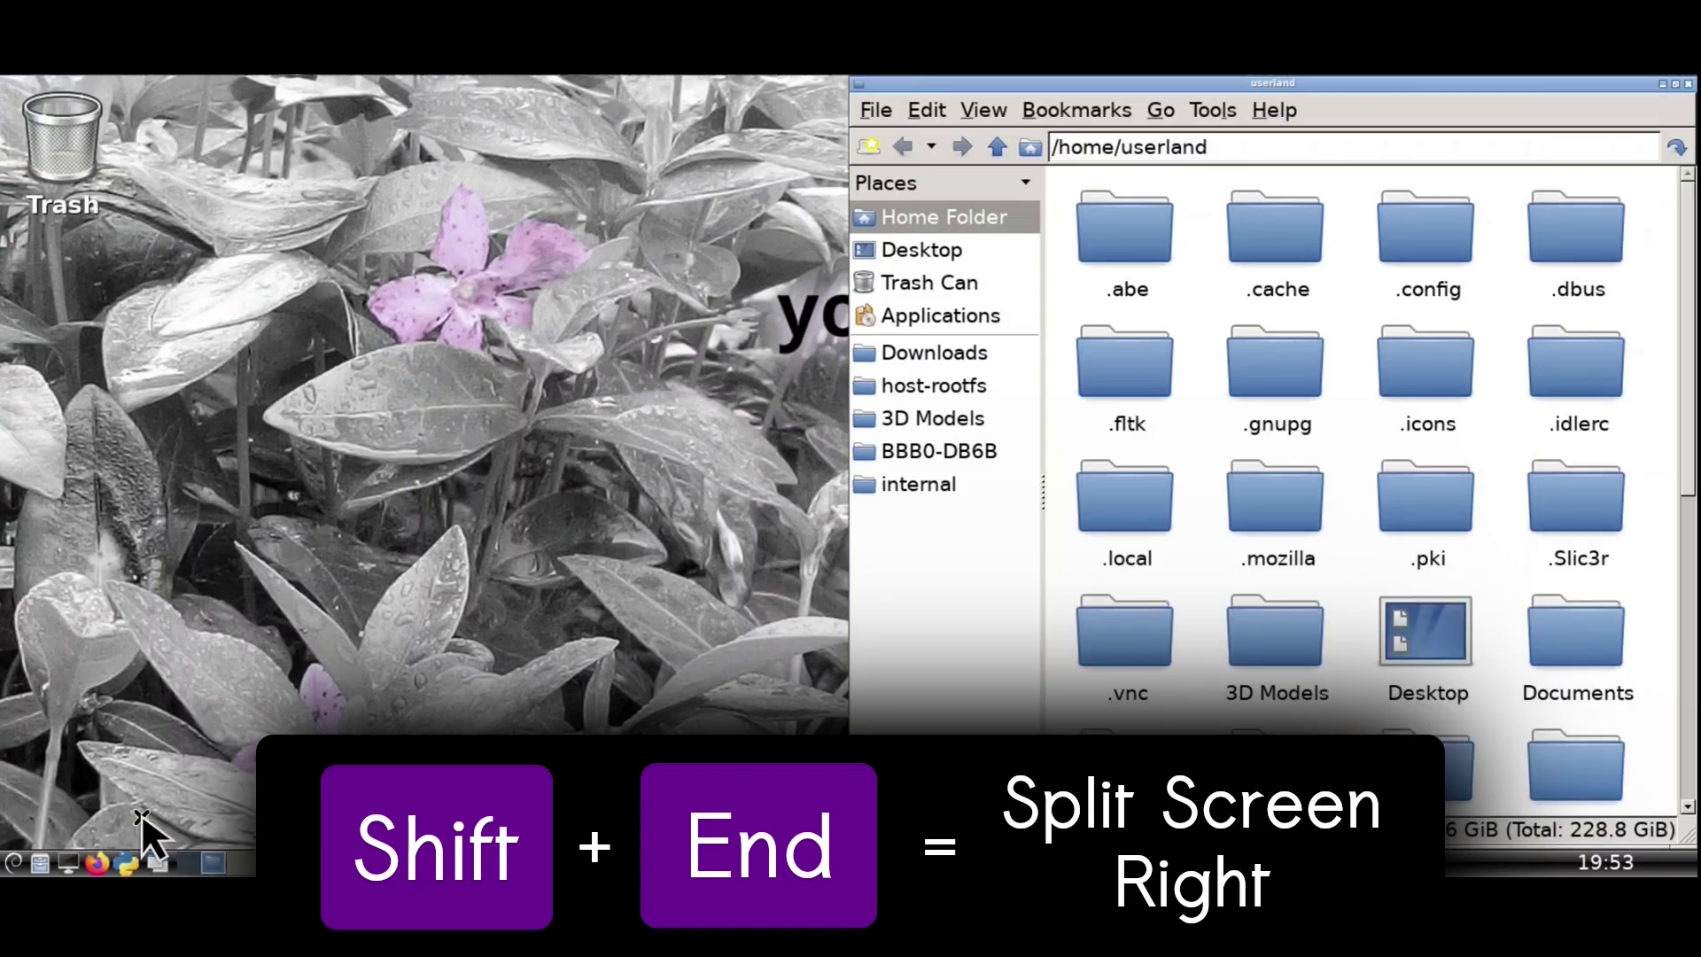
{"action": "key", "text": "shift+Home"}
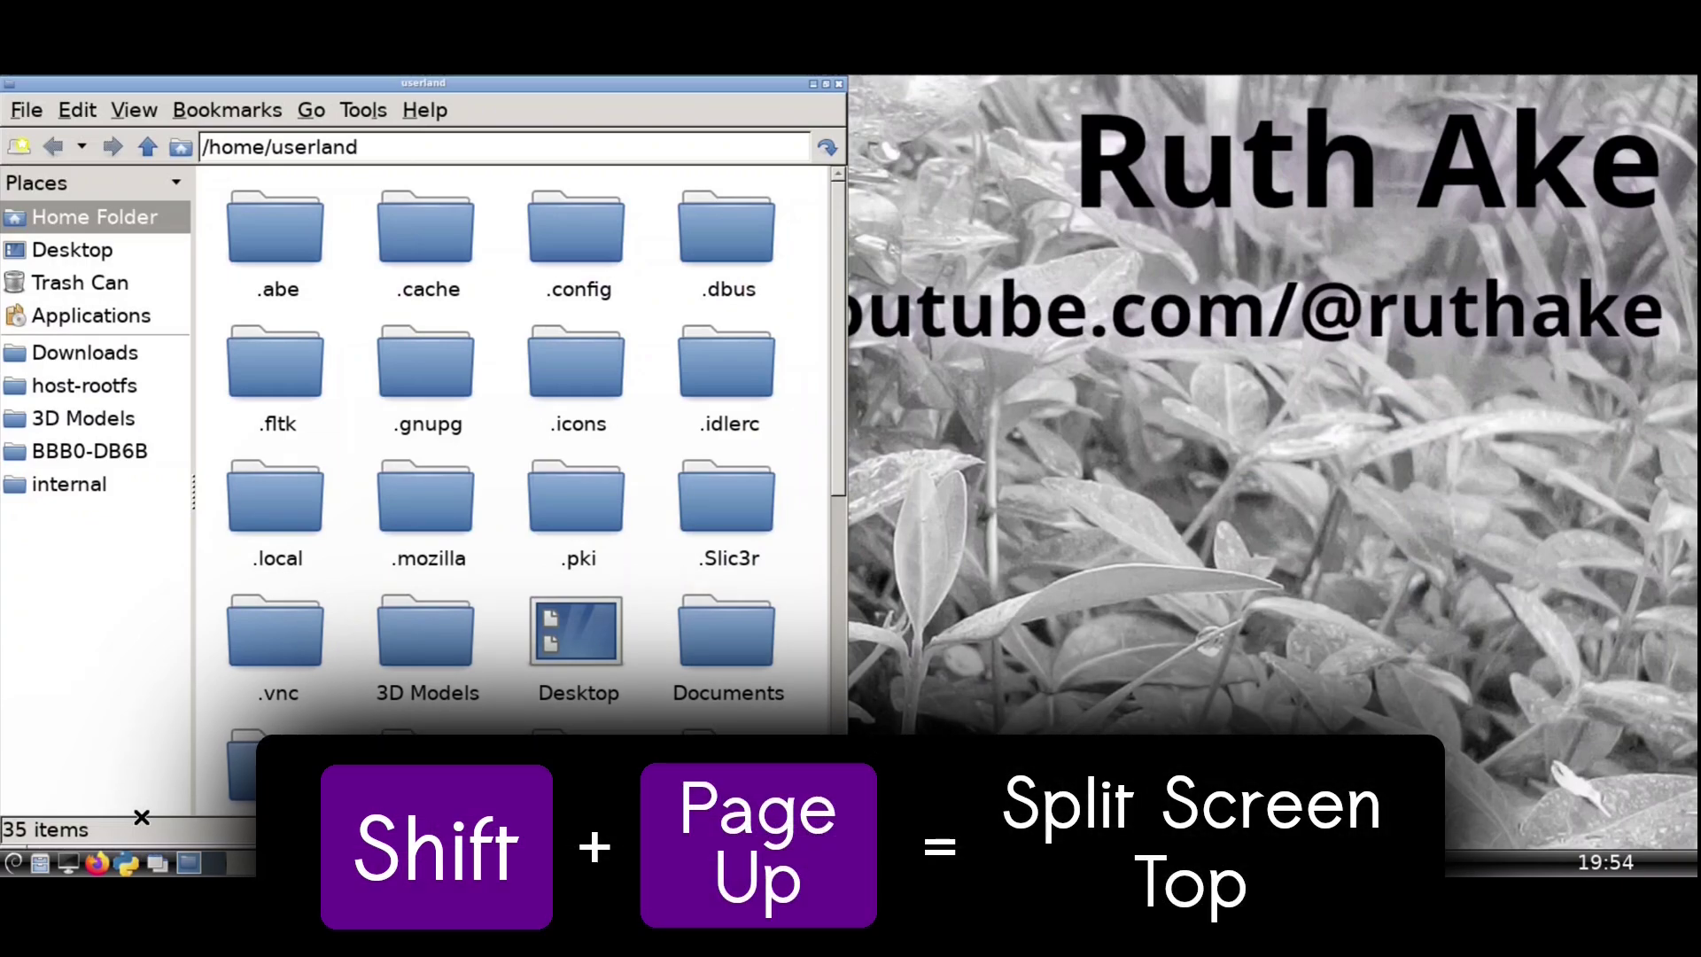
{"action": "key", "text": "shift+Page_Up"}
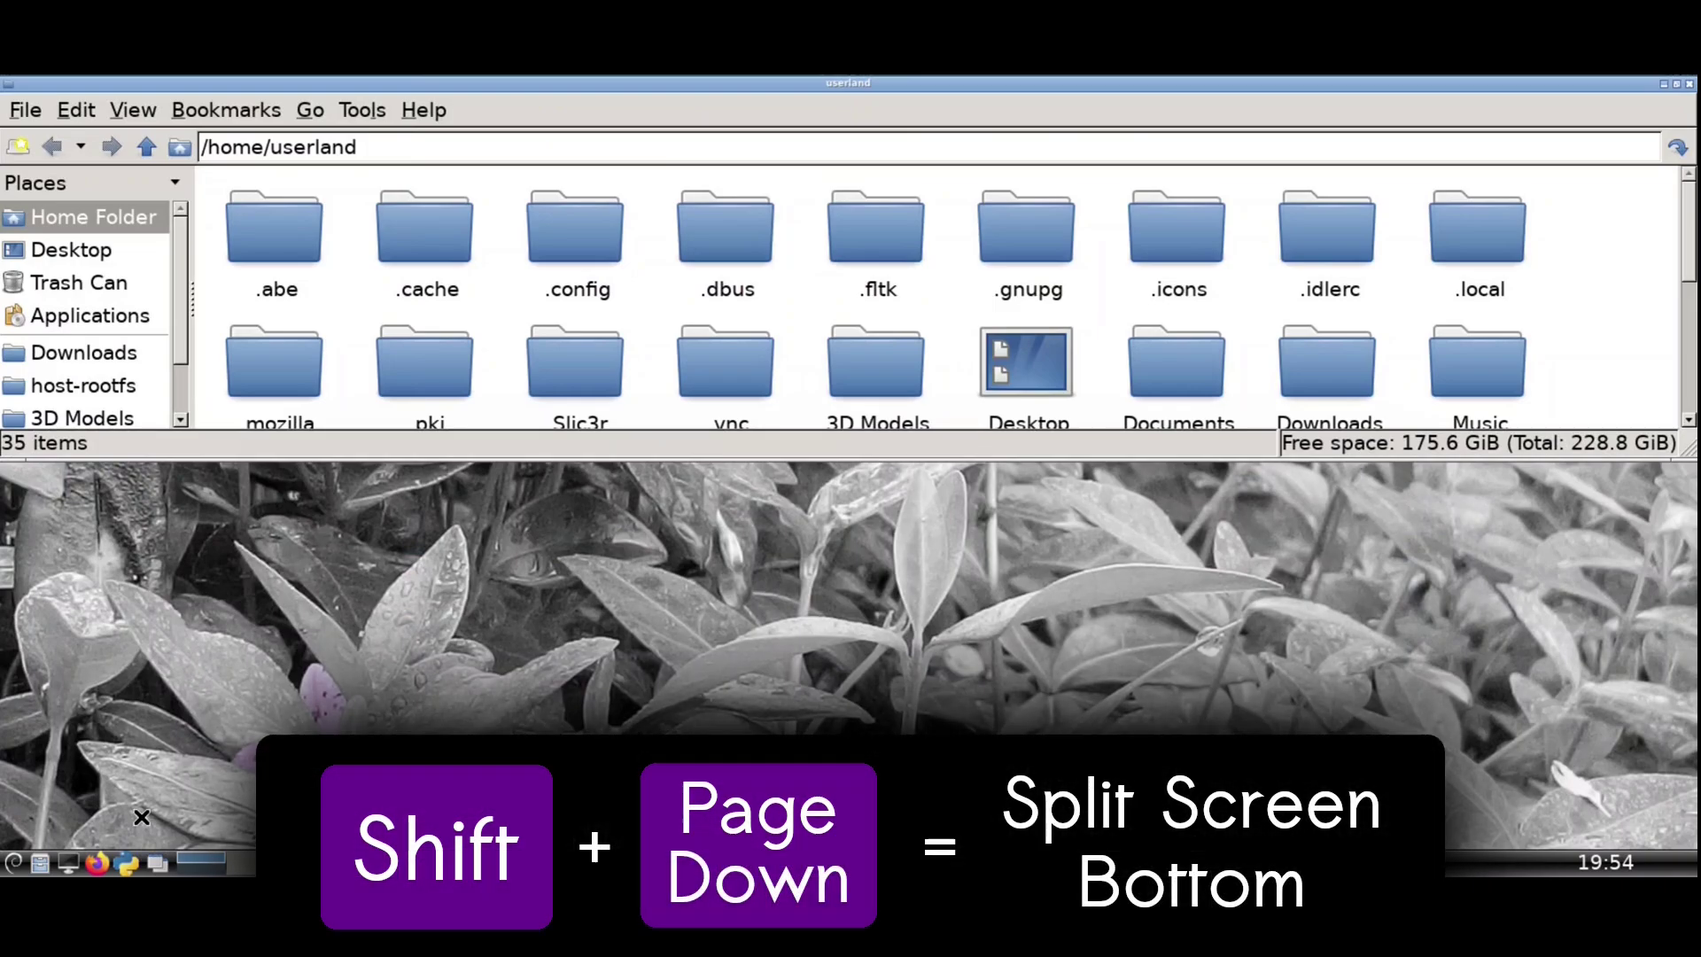
{"action": "key", "text": "shift+Page_Down"}
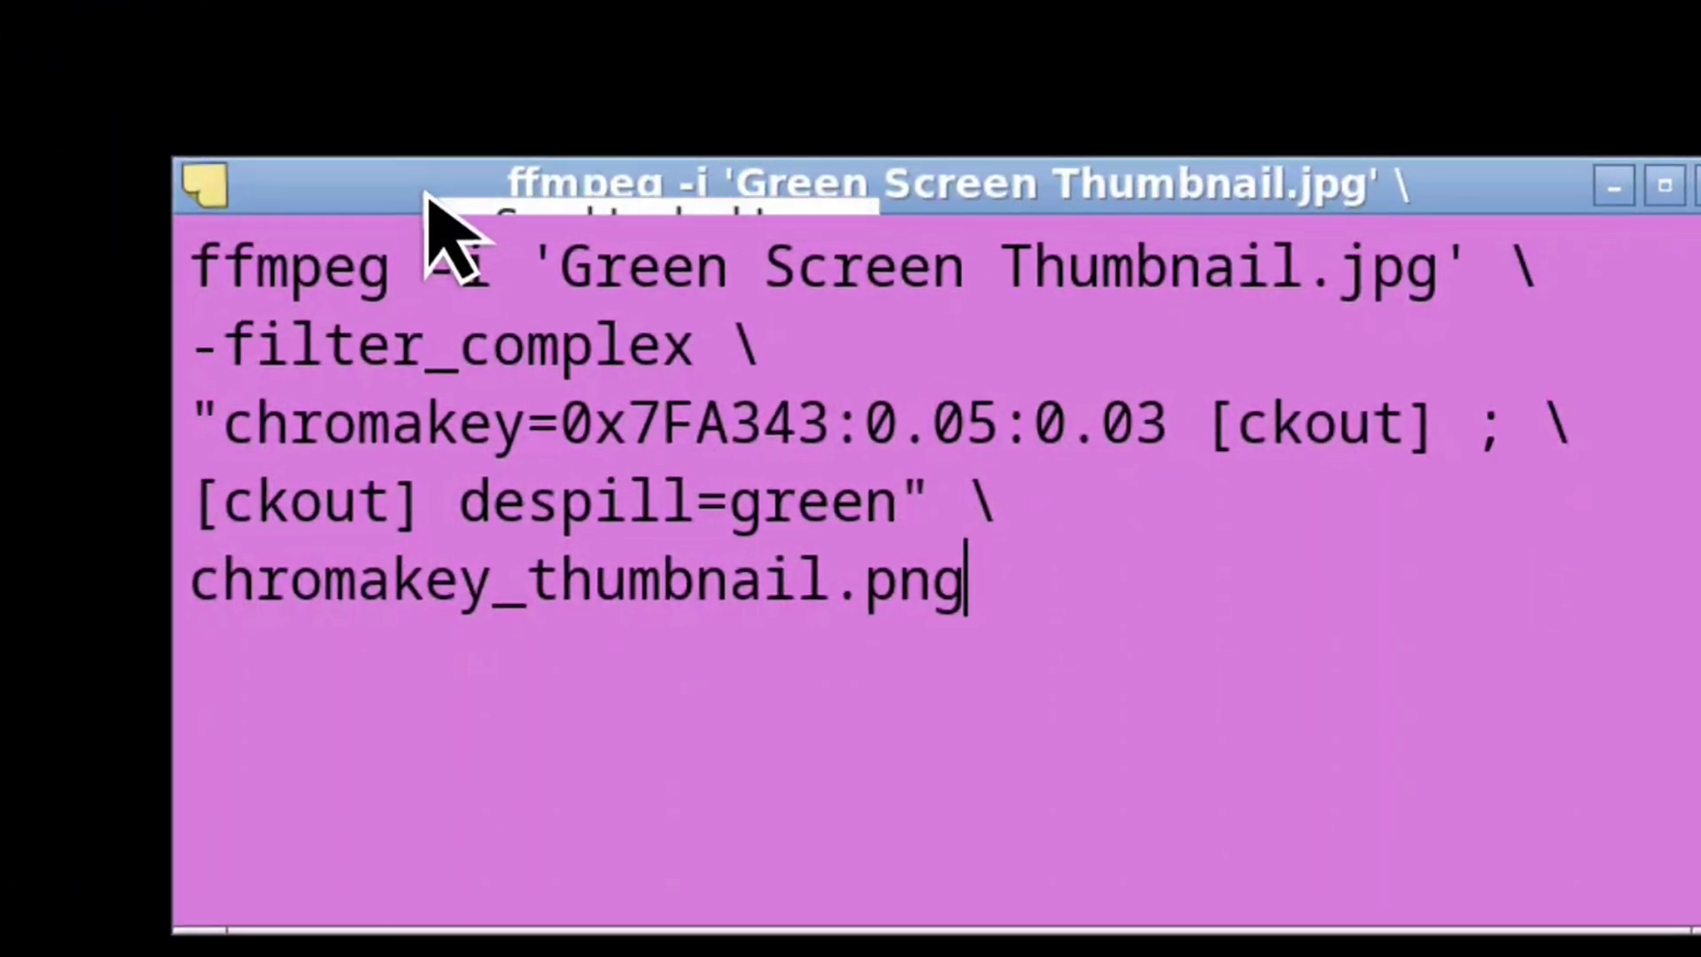
Set the ffmpeg sticky note to Layer > Always on top.
{"action": "right_click", "coordinate": [930, 350]}
{"action": "mouse_move", "coordinate": [661, 296]}
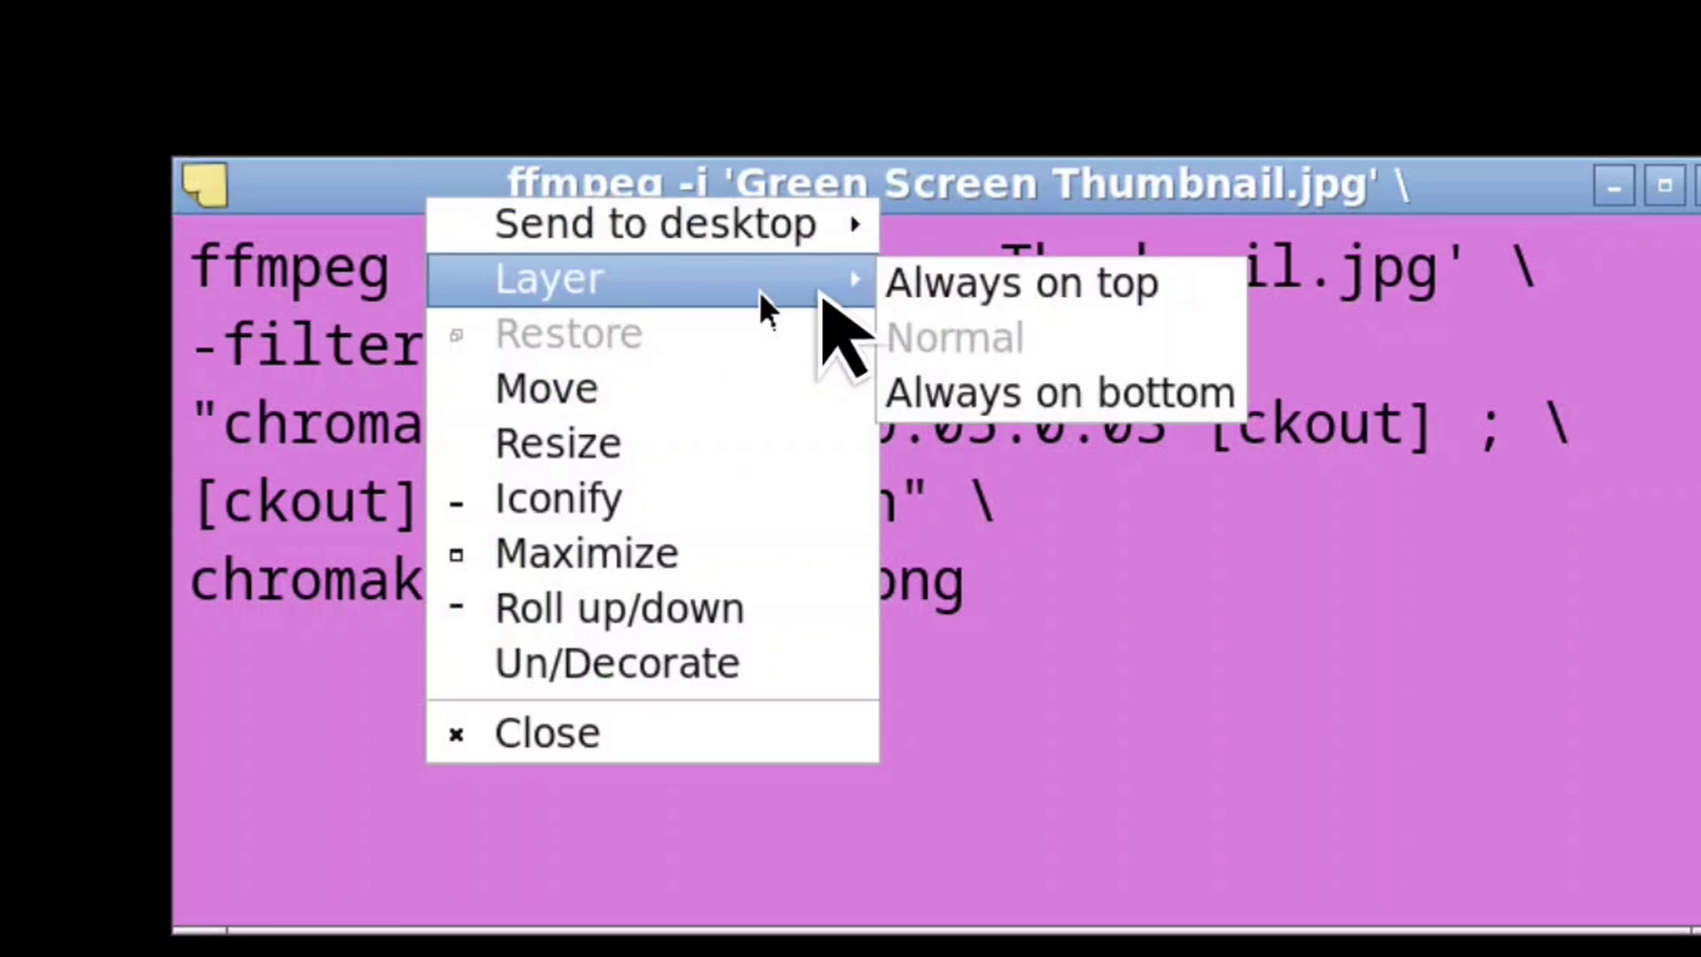
{"action": "left_click", "coordinate": [1143, 285]}
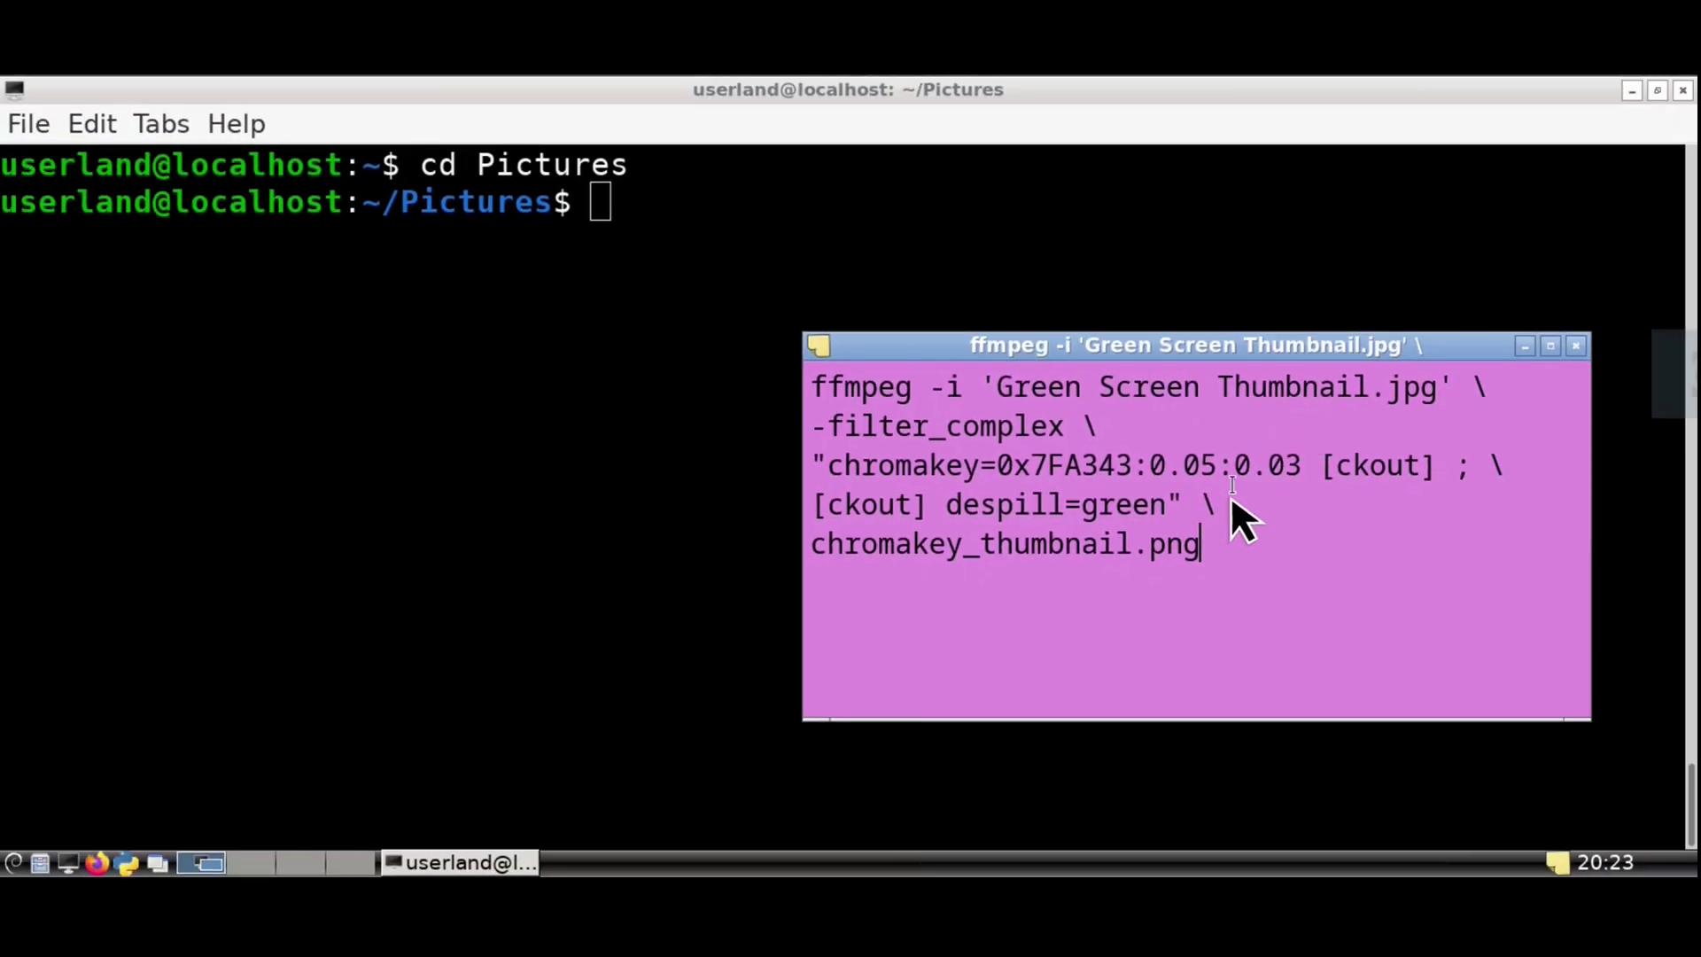
Copy the note's ffmpeg chromakey command into the terminal and run it in ~/Pictures.
{"action": "left_click_drag", "start_coordinate": [970, 492], "coordinate": [699, 368]}
{"action": "left_click", "coordinate": [694, 356]}
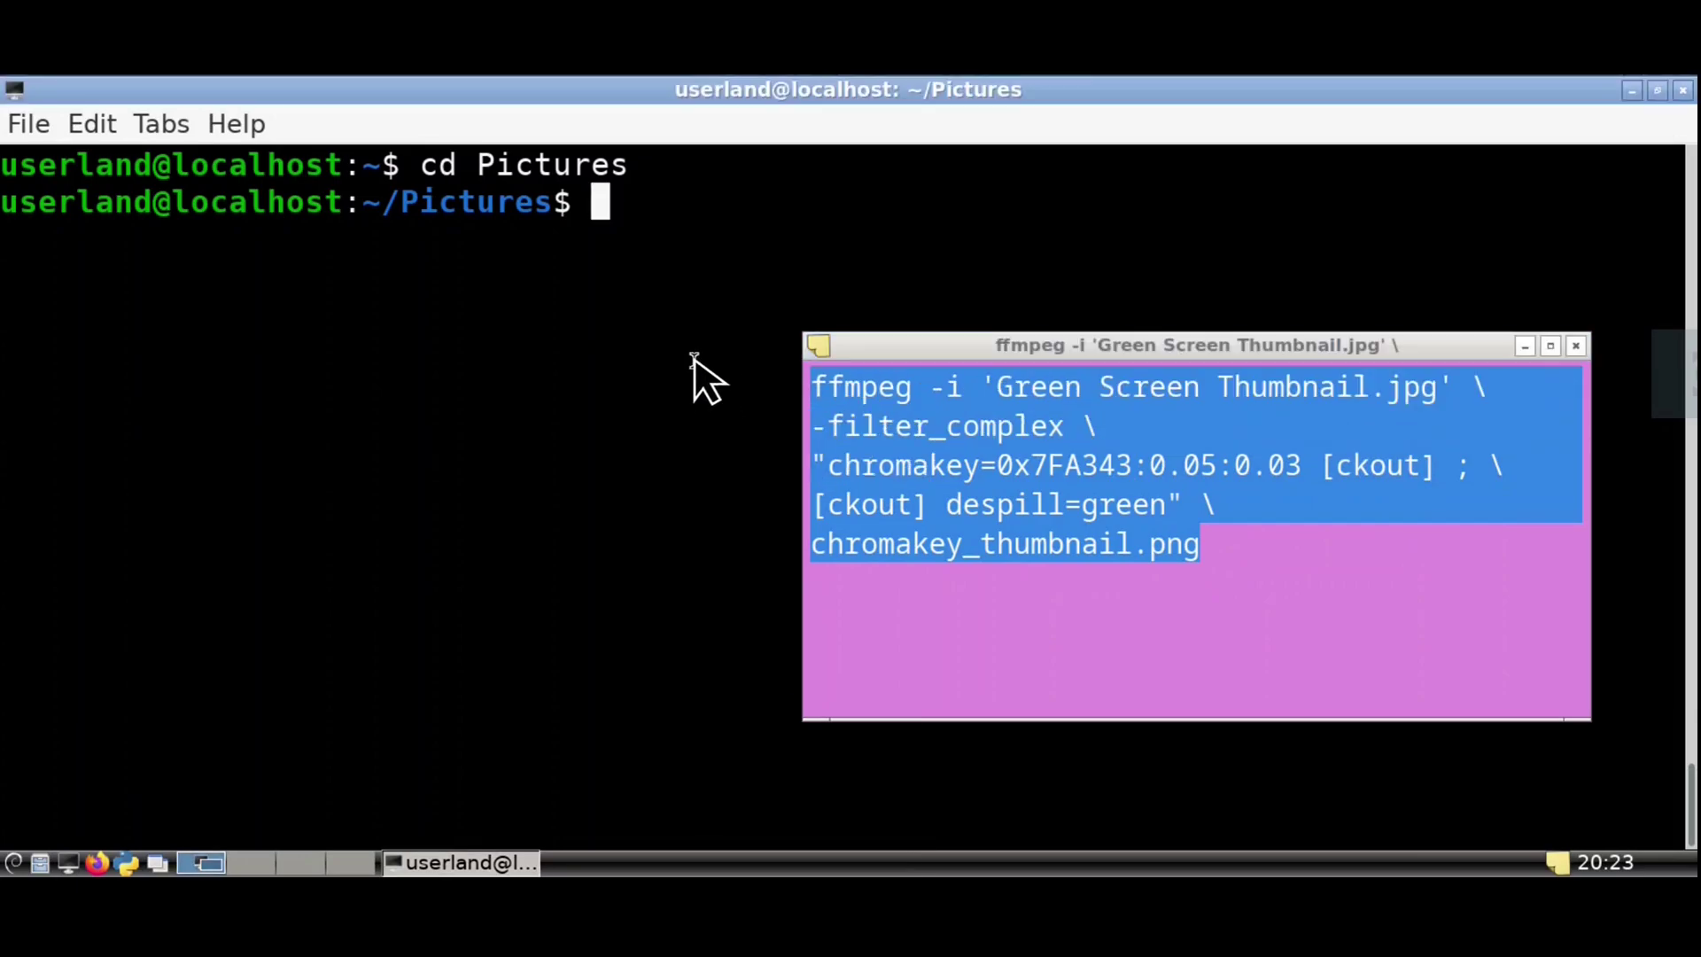
{"action": "middle_click", "coordinate": [694, 357]}
{"action": "key", "text": "Return"}
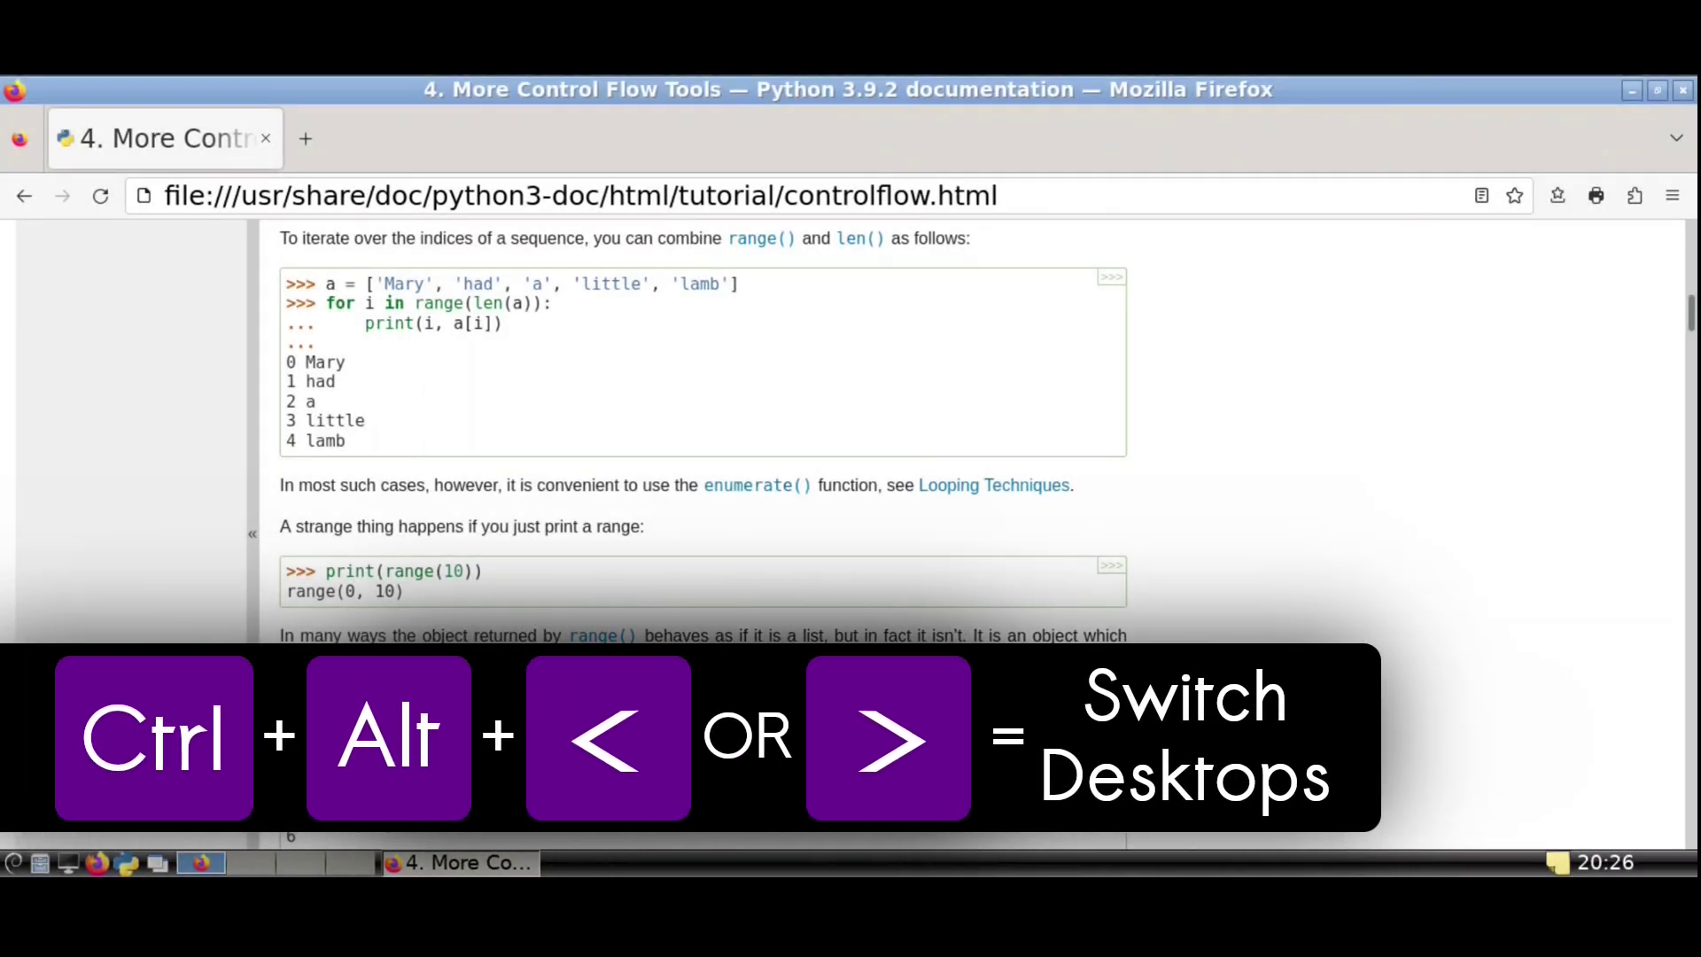
Switch to desktop 2 and back, maximize IDLE Shell, then send it to desktop 2 with Shift+Alt+Right.
{"action": "key", "text": "ctrl+alt+Right"}
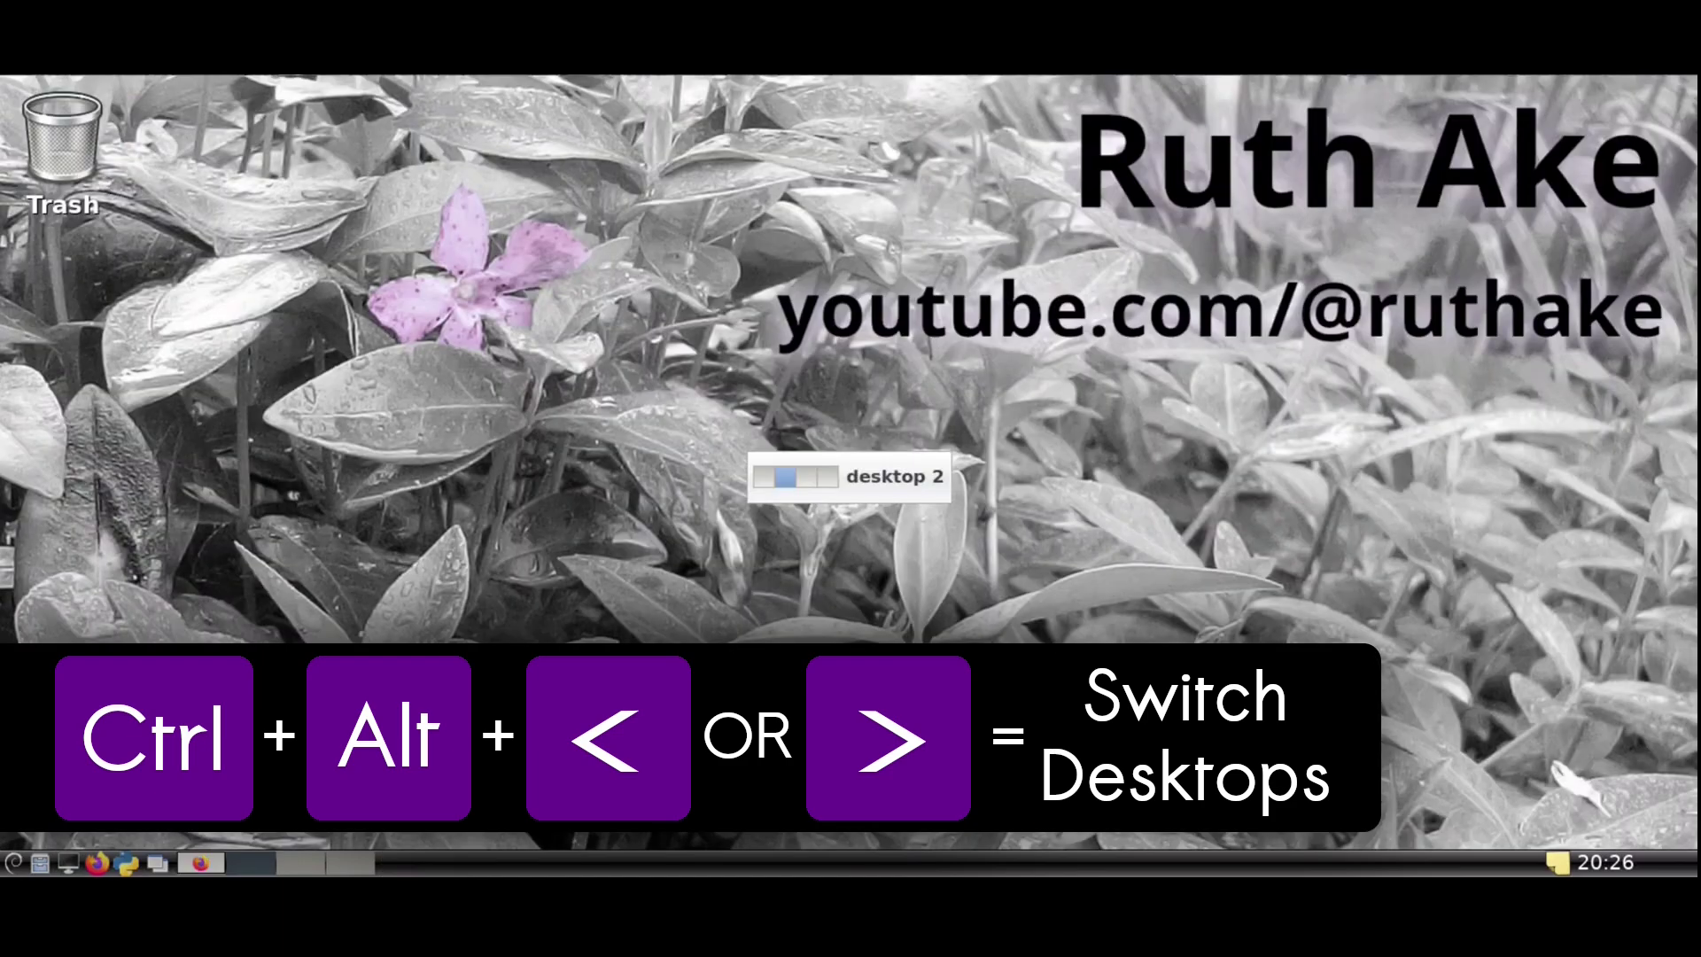
{"action": "key", "text": "ctrl+alt+Left"}
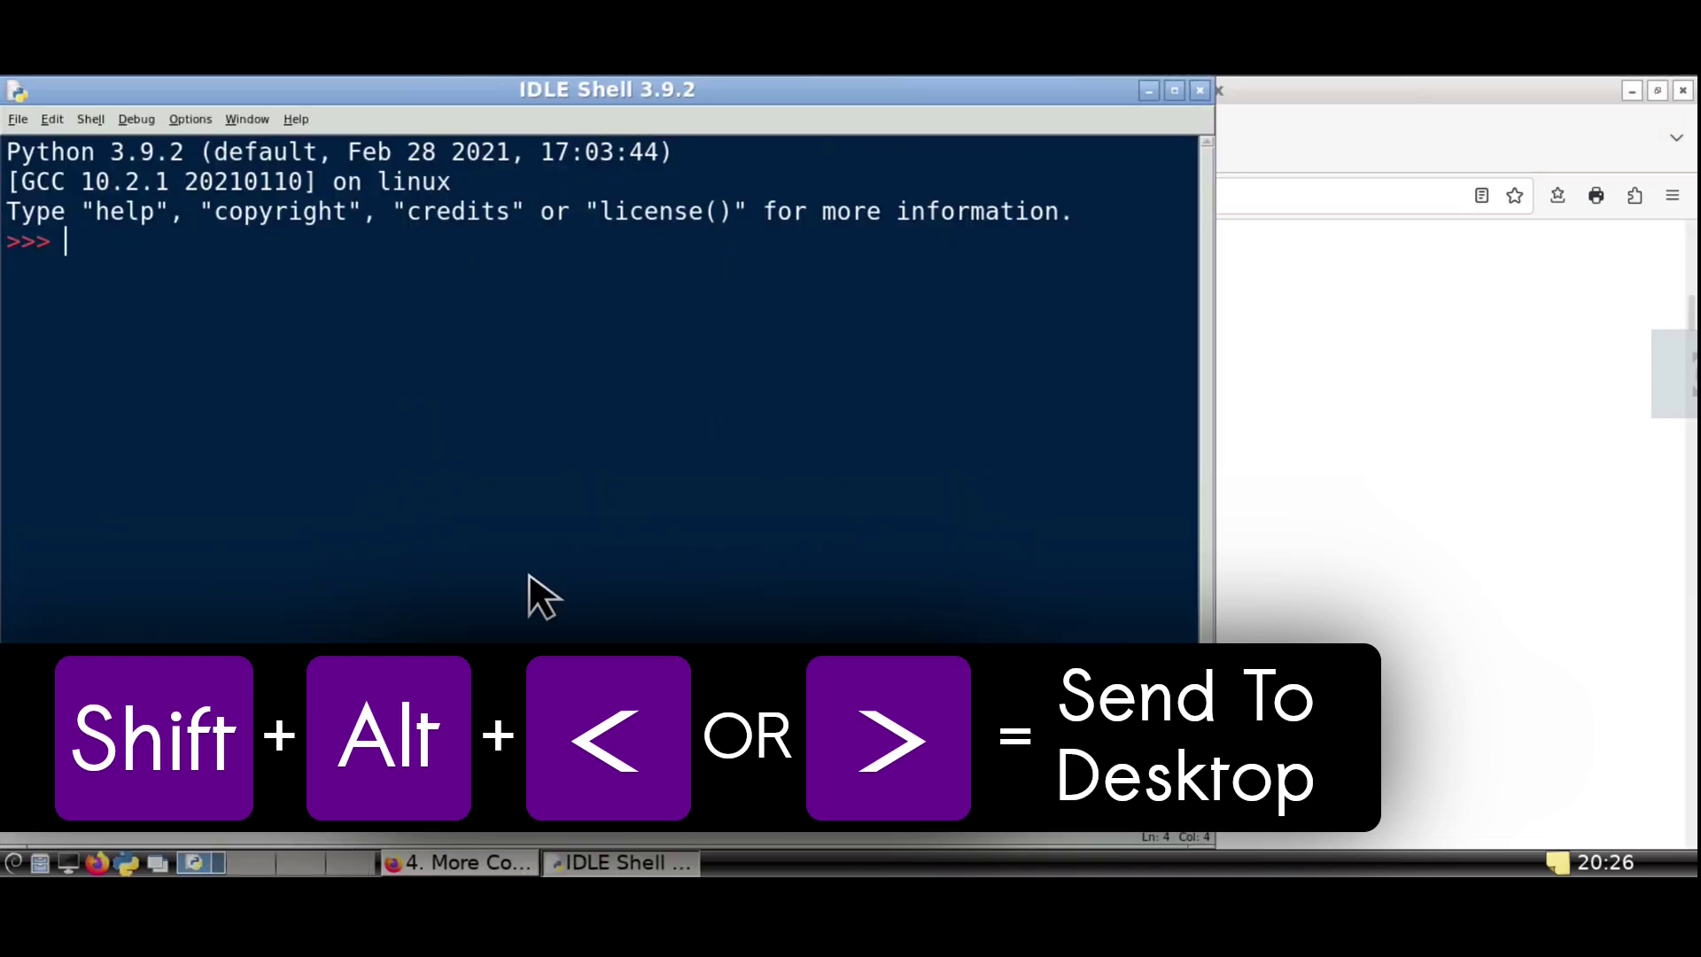
{"action": "left_click", "coordinate": [1177, 91]}
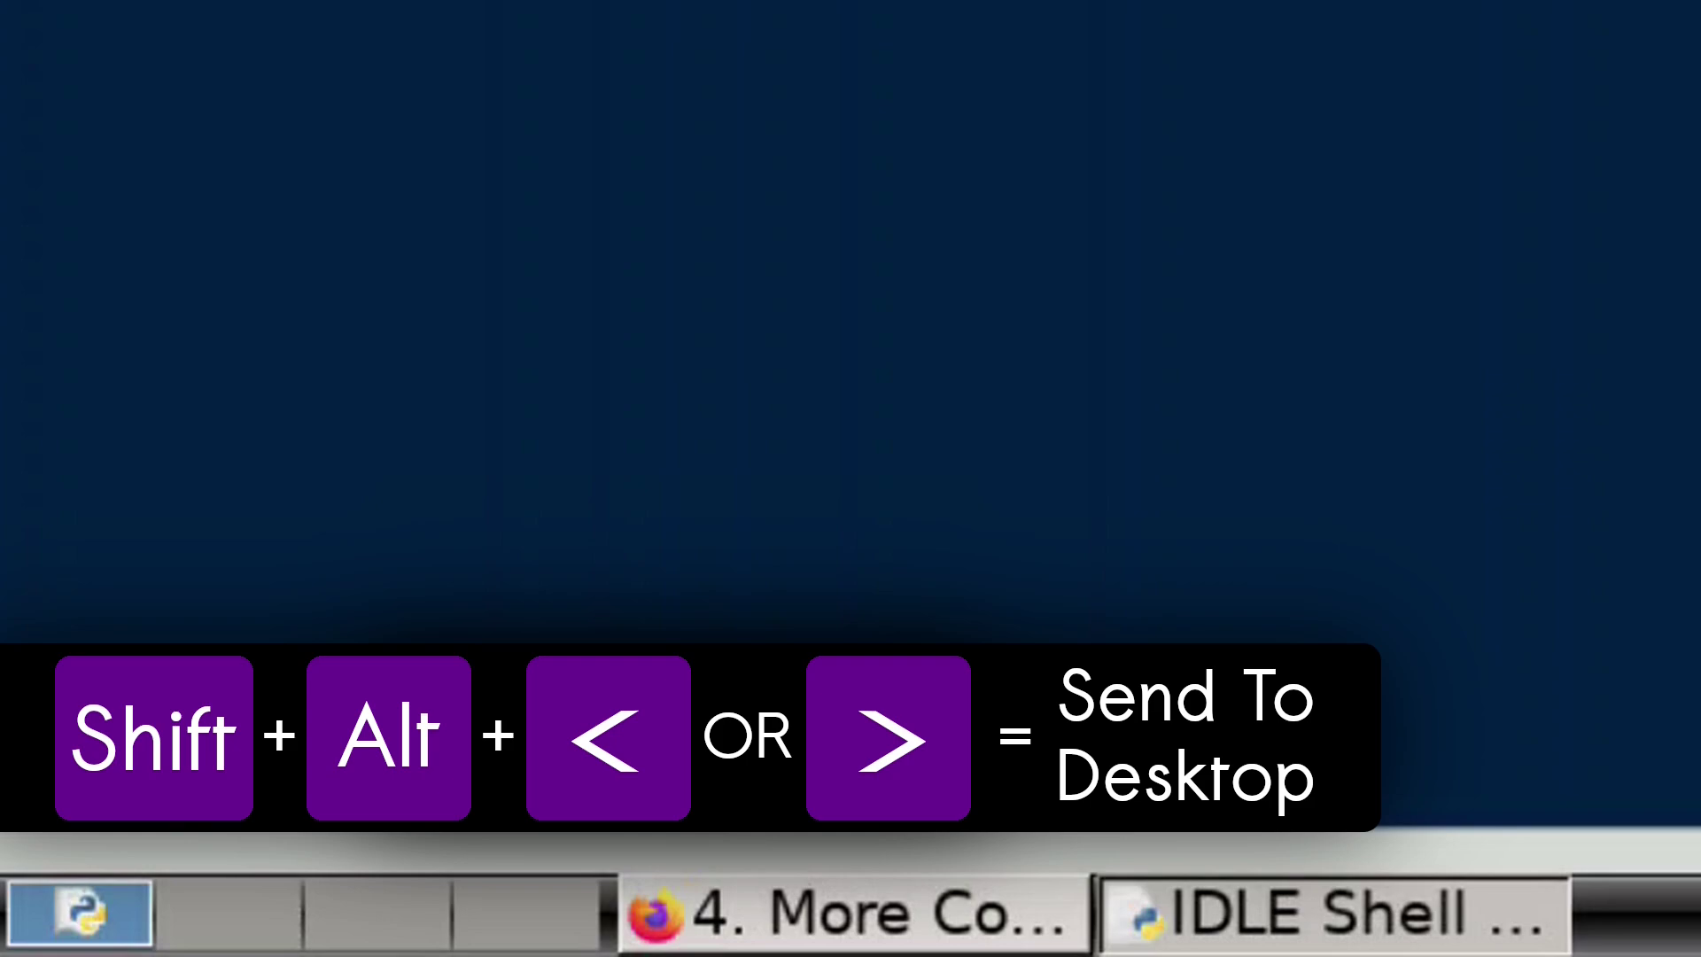
{"action": "key", "text": "shift+alt+Right"}
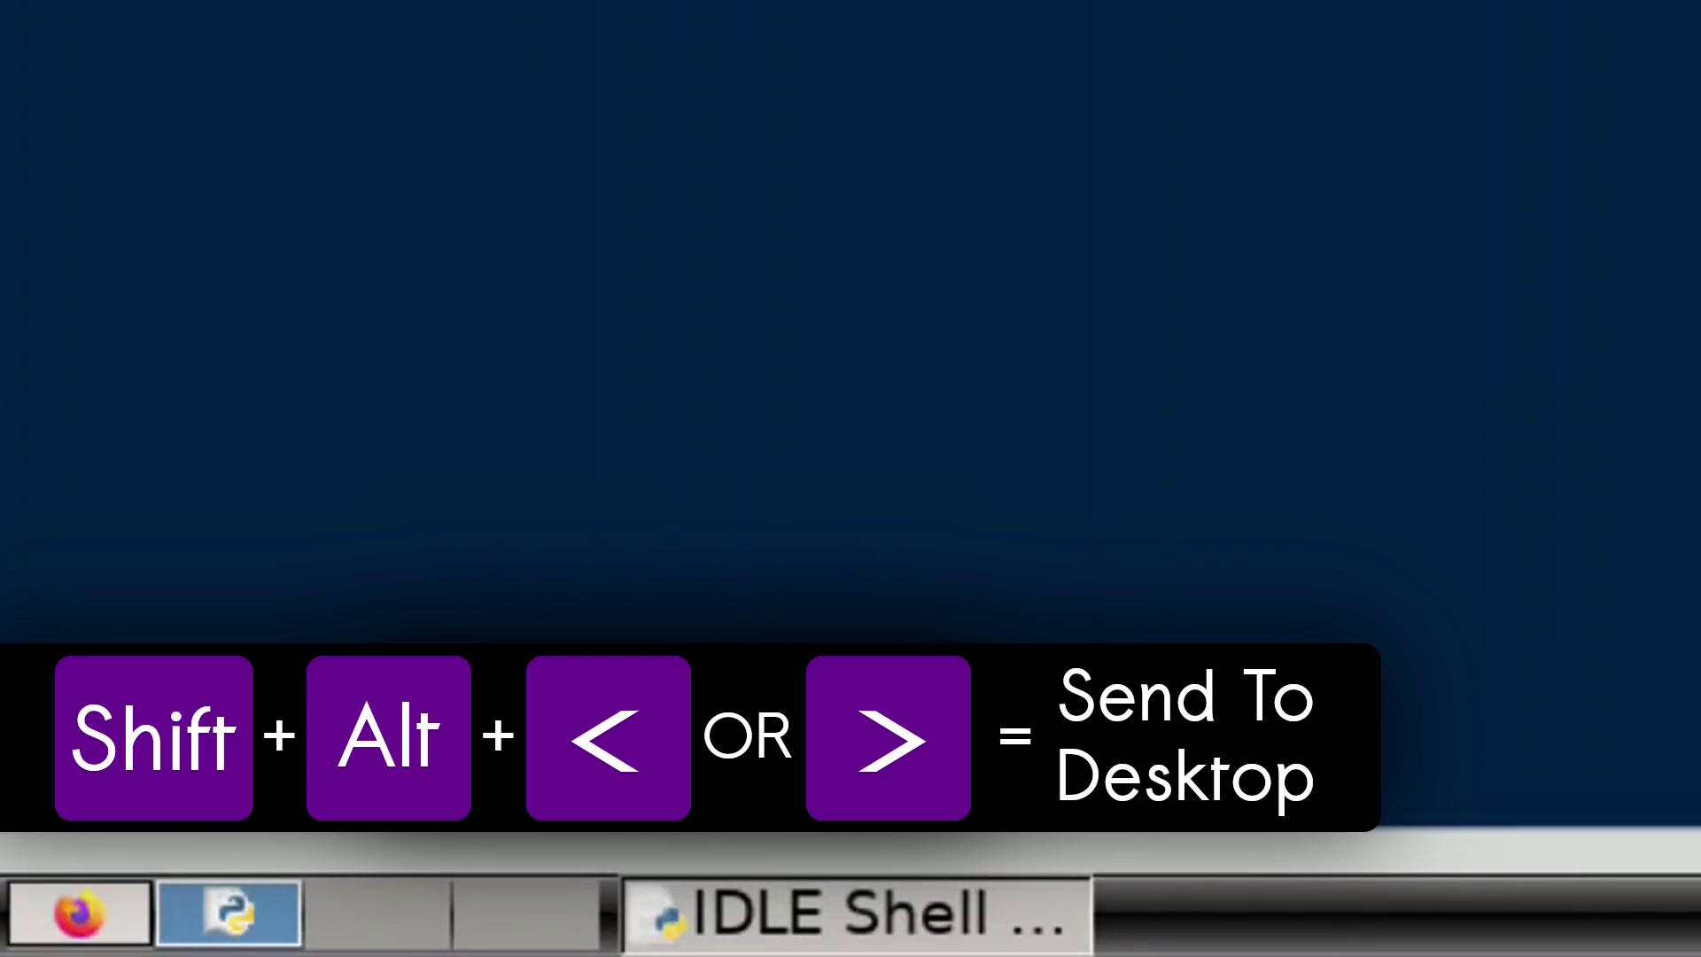